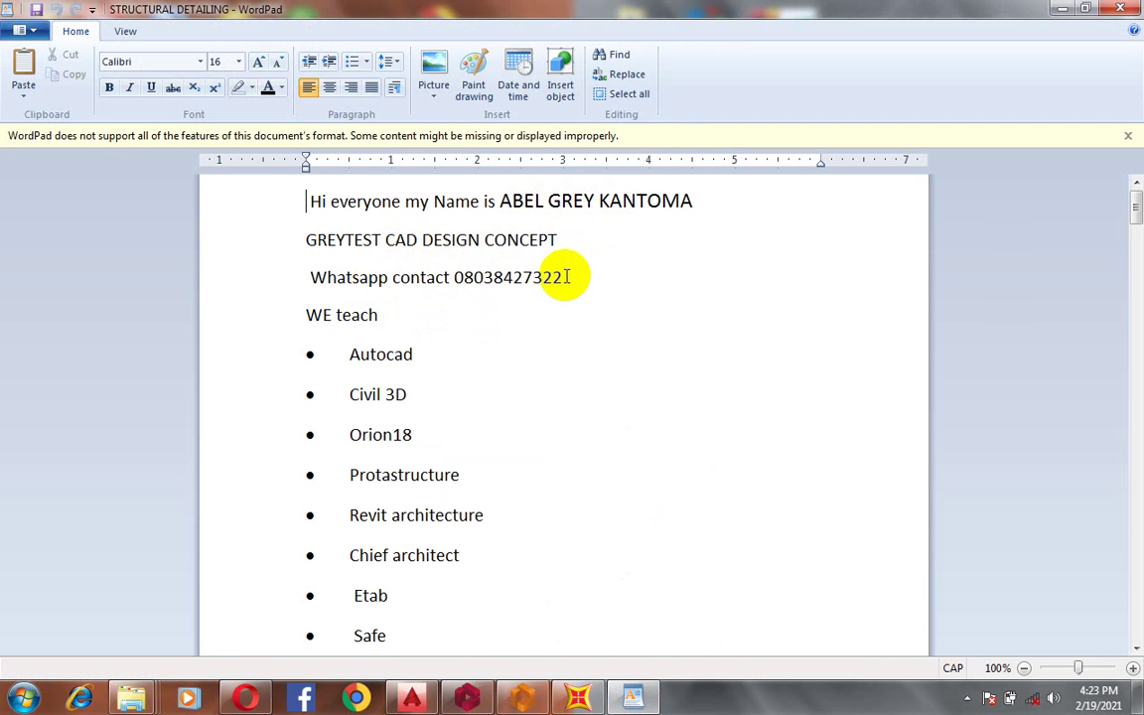
- Add a "Sap2000" bullet below Global mapper at the end of the taught-software list
scroll(564, 279, "down", 2)
scroll(473, 246, "down", 2)
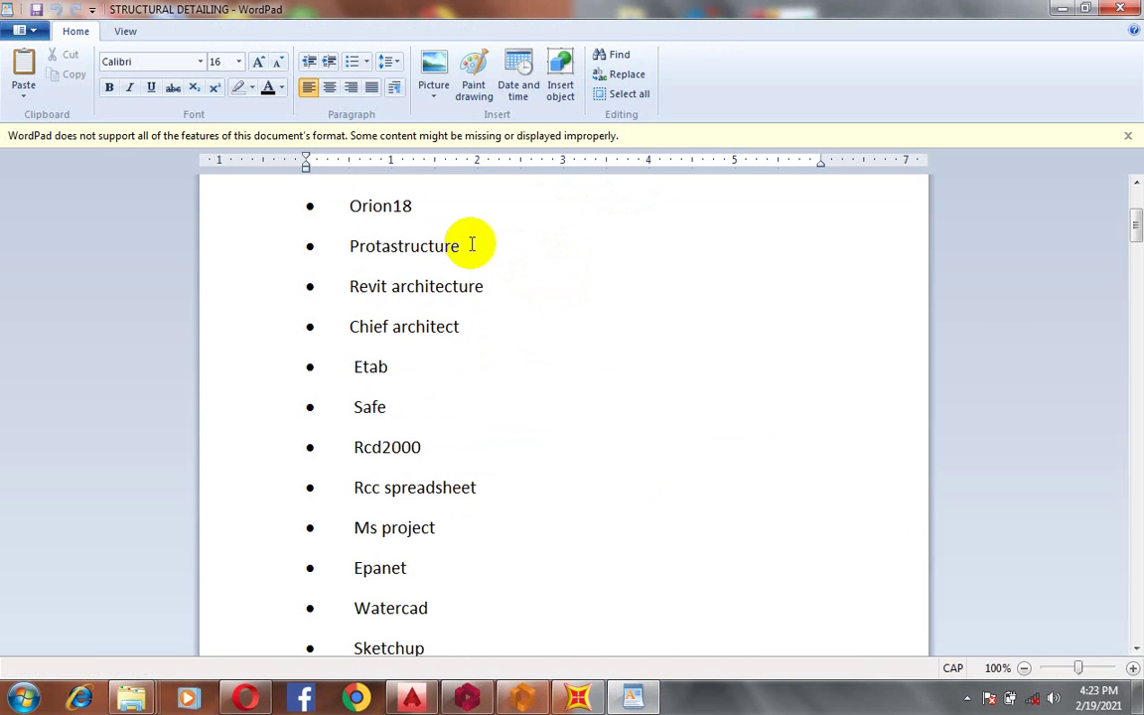
scroll(470, 243, "up", 3)
scroll(471, 242, "down", 5)
scroll(471, 242, "down", 2)
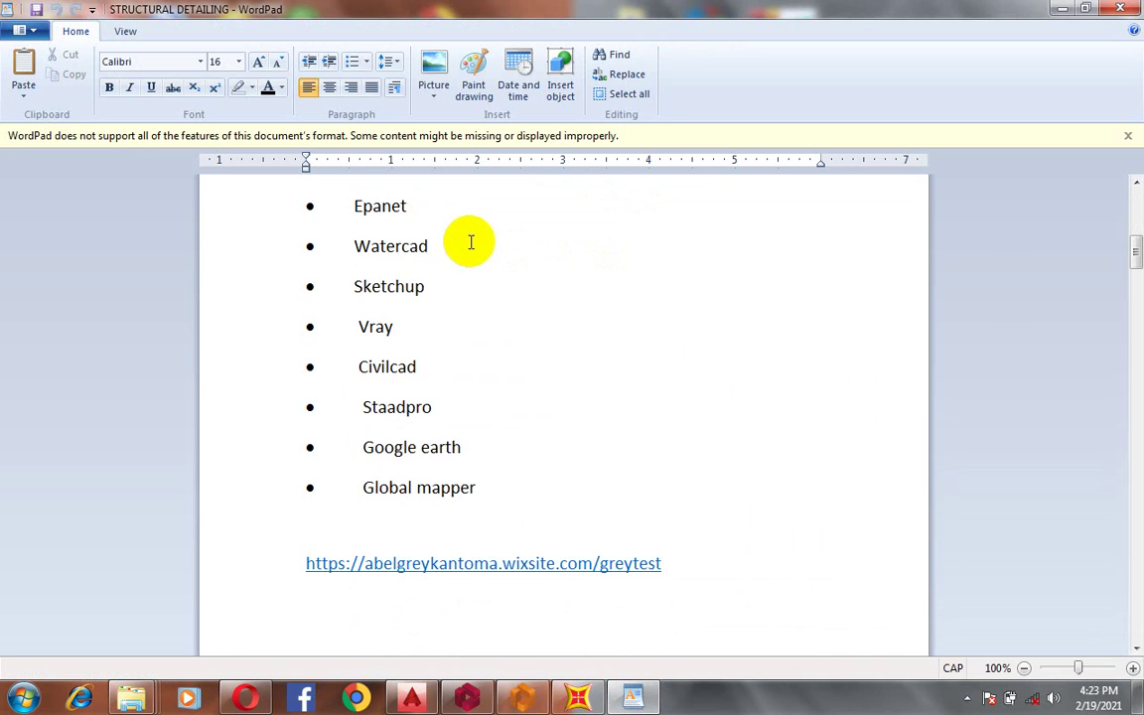
scroll(471, 242, "up", 3)
left_click(494, 616)
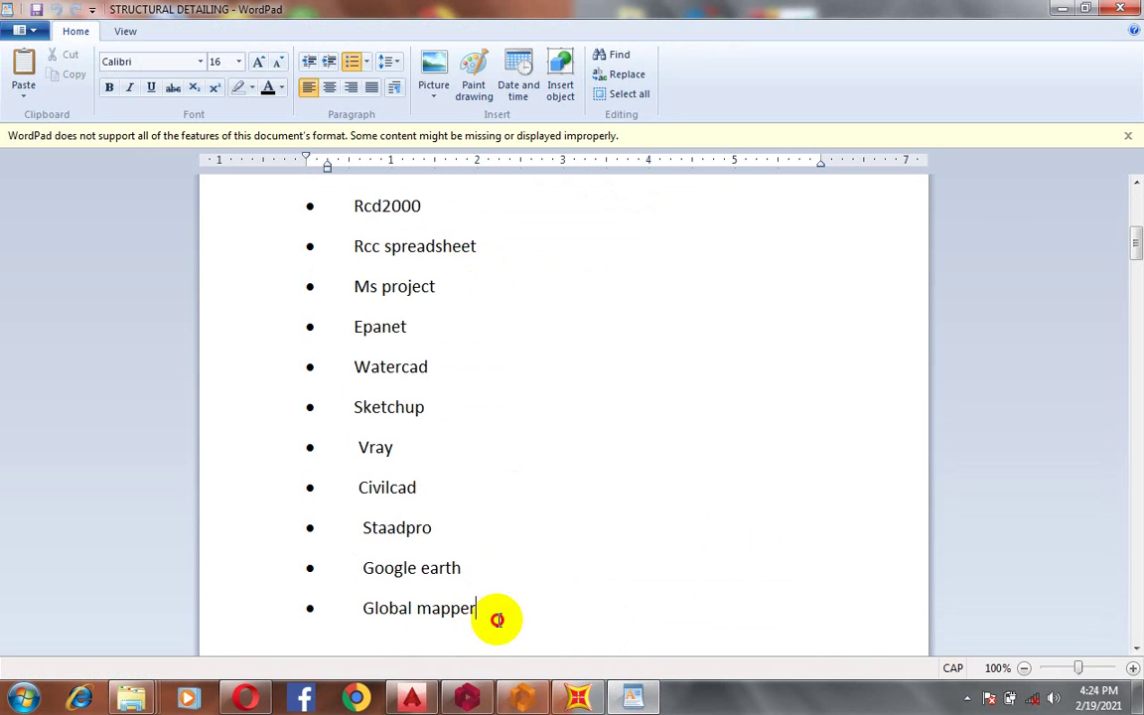
key("Return")
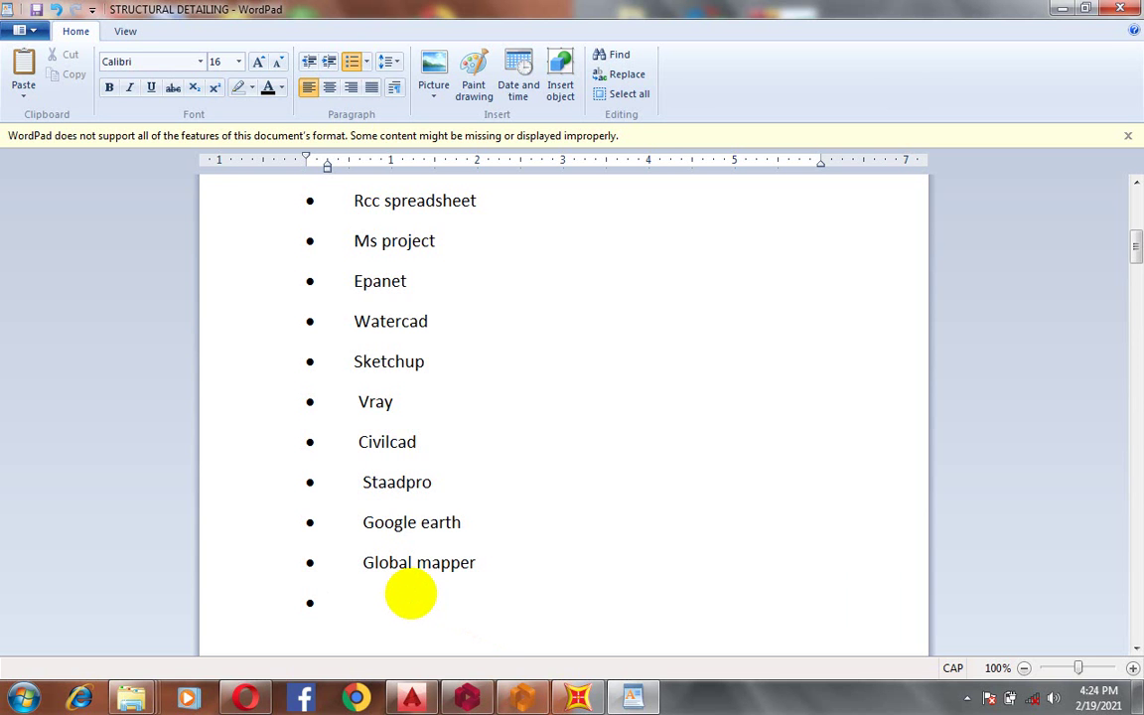
left_click(376, 605)
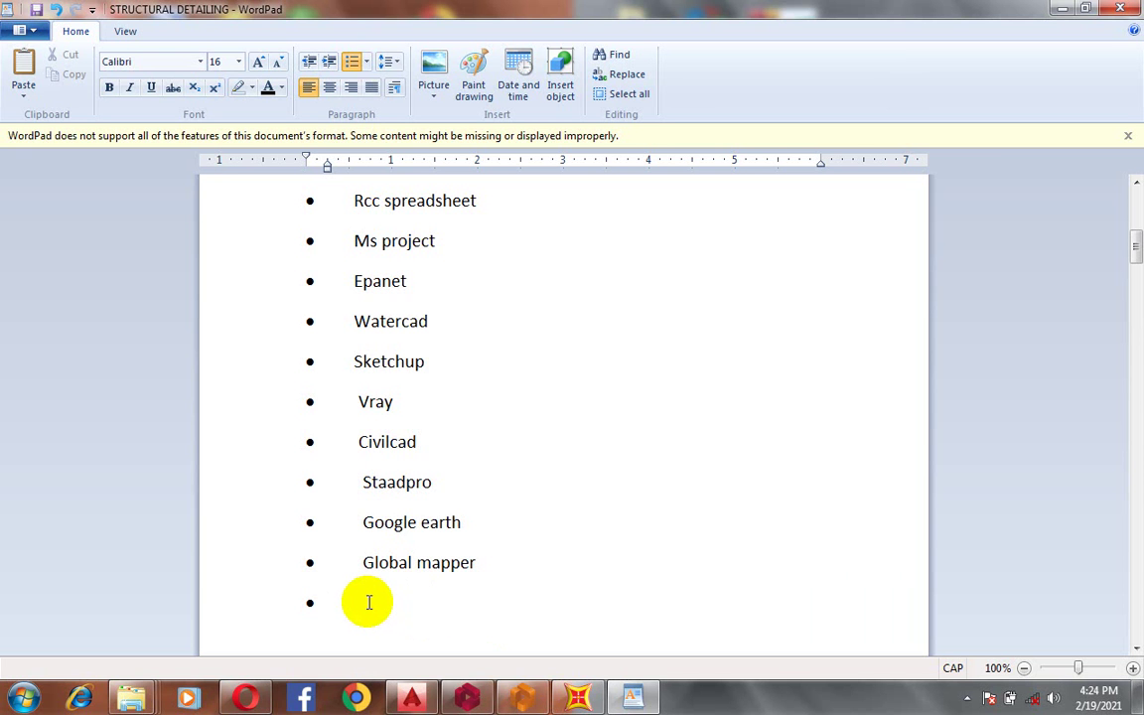
type("Sap")
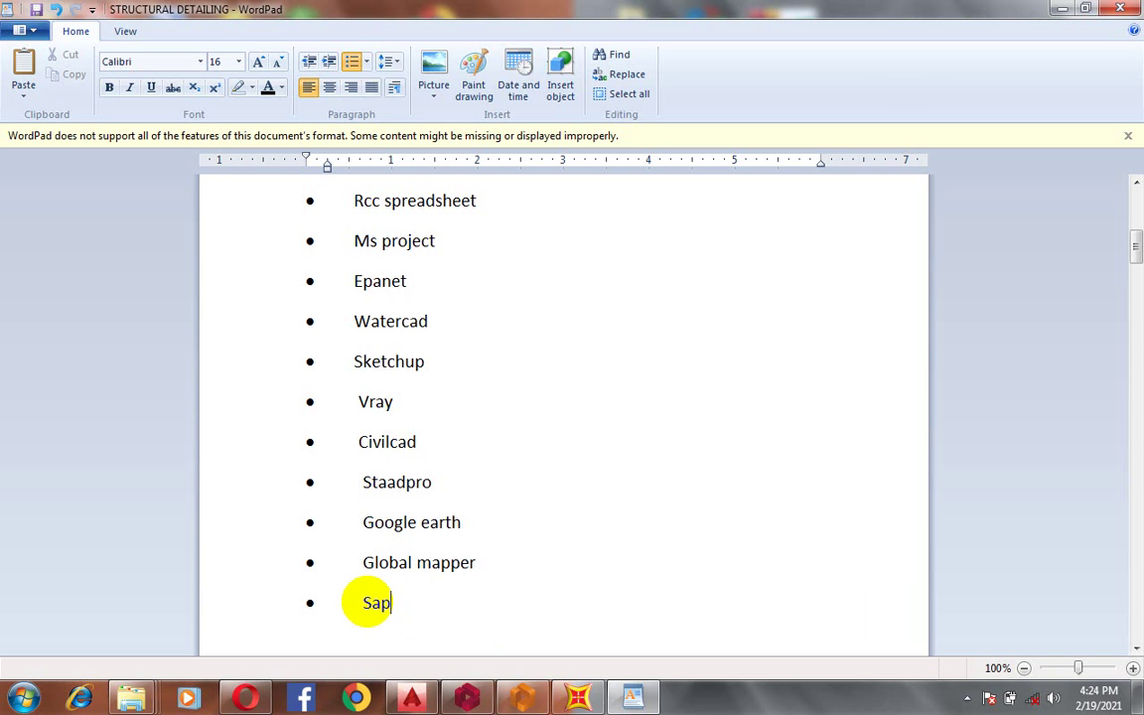
type("2000")
- Review the list of taught software from Autocad down to Sap2000
scroll(516, 424, "up", 4)
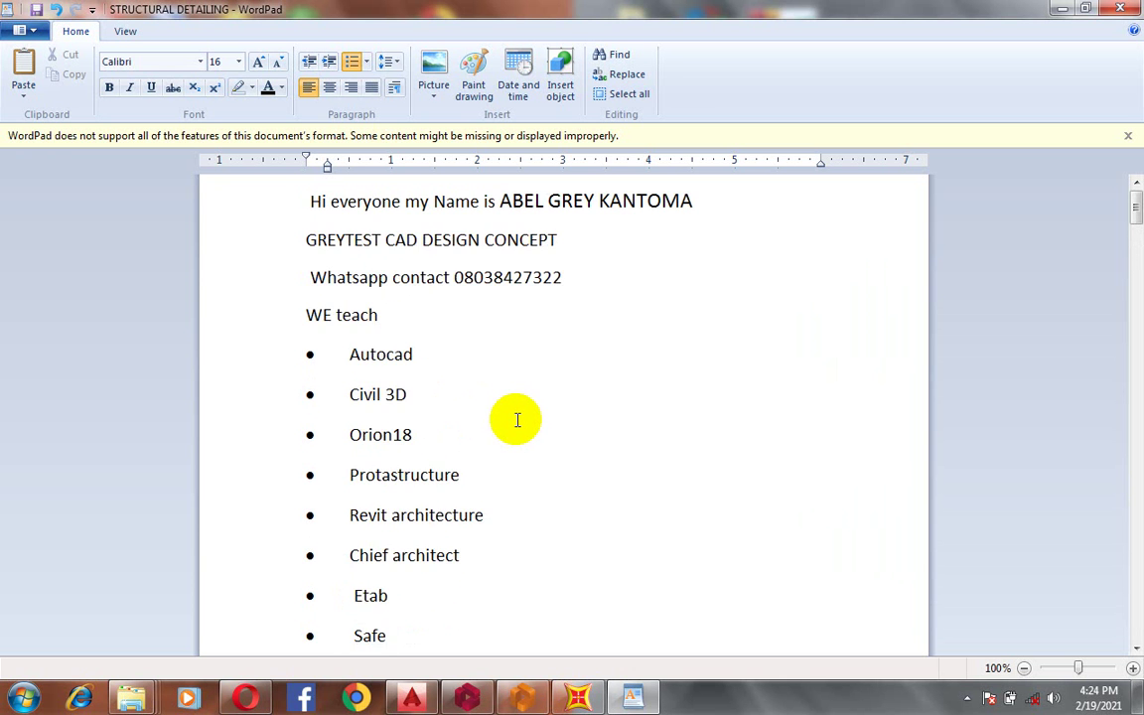
scroll(516, 420, "down", 2)
scroll(517, 420, "down", 6)
scroll(517, 415, "up", 9)
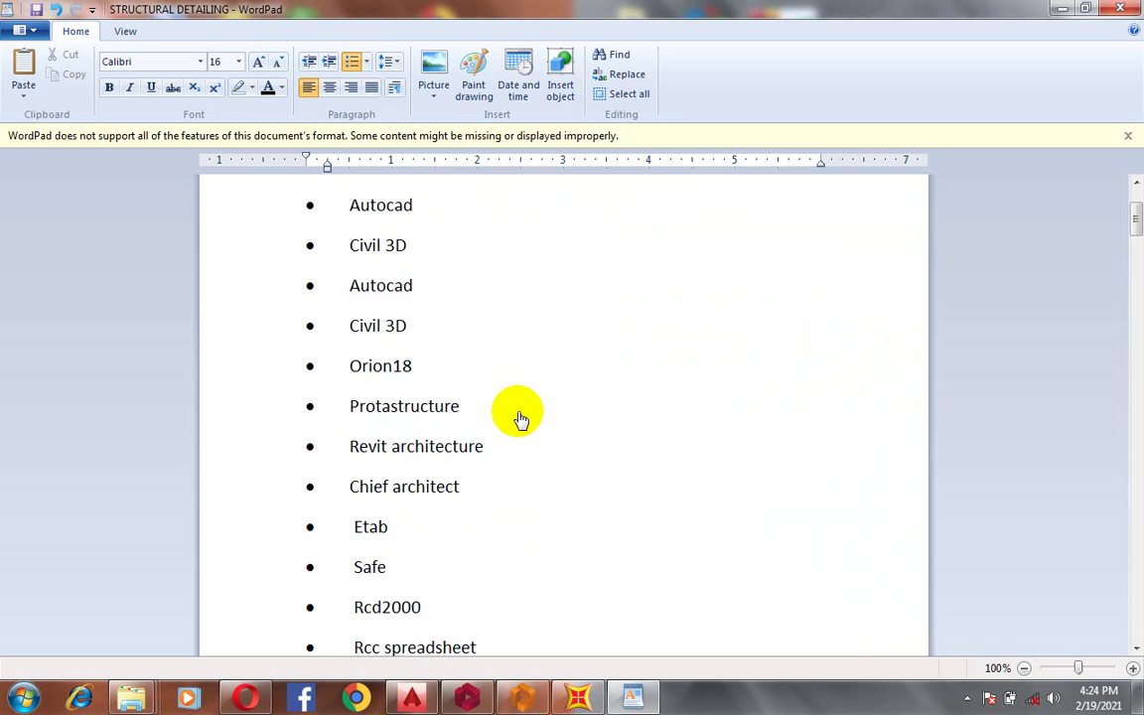
scroll(518, 412, "down", 5)
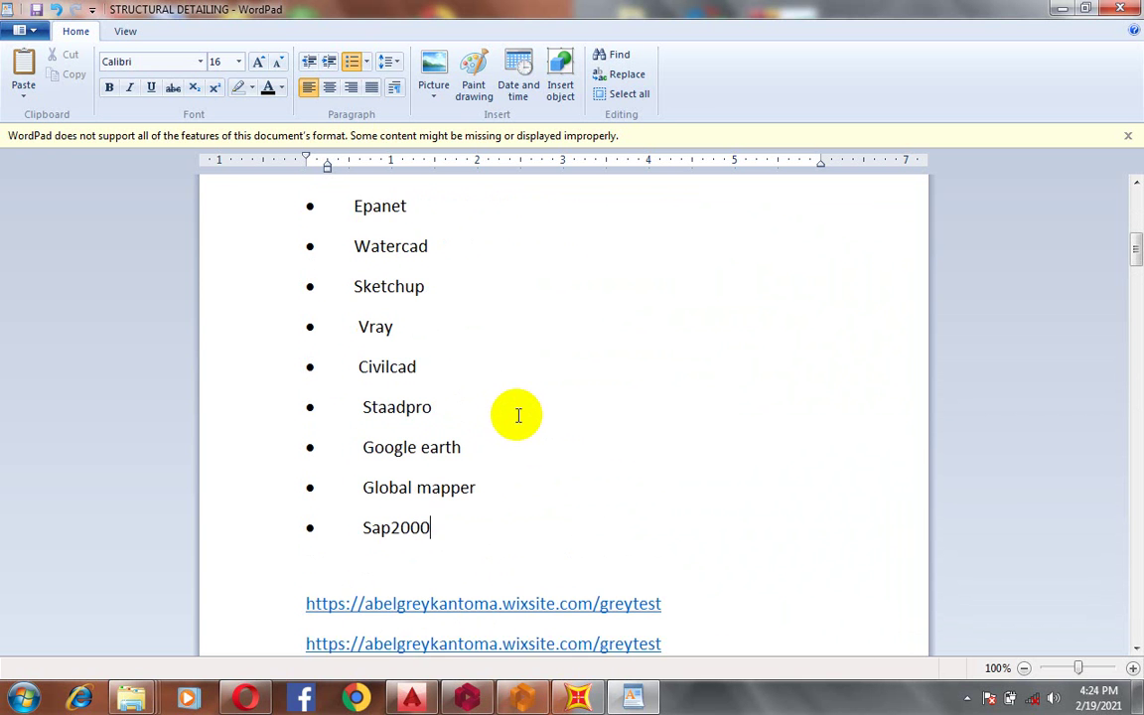
left_click(439, 526)
scroll(395, 556, "up", 1)
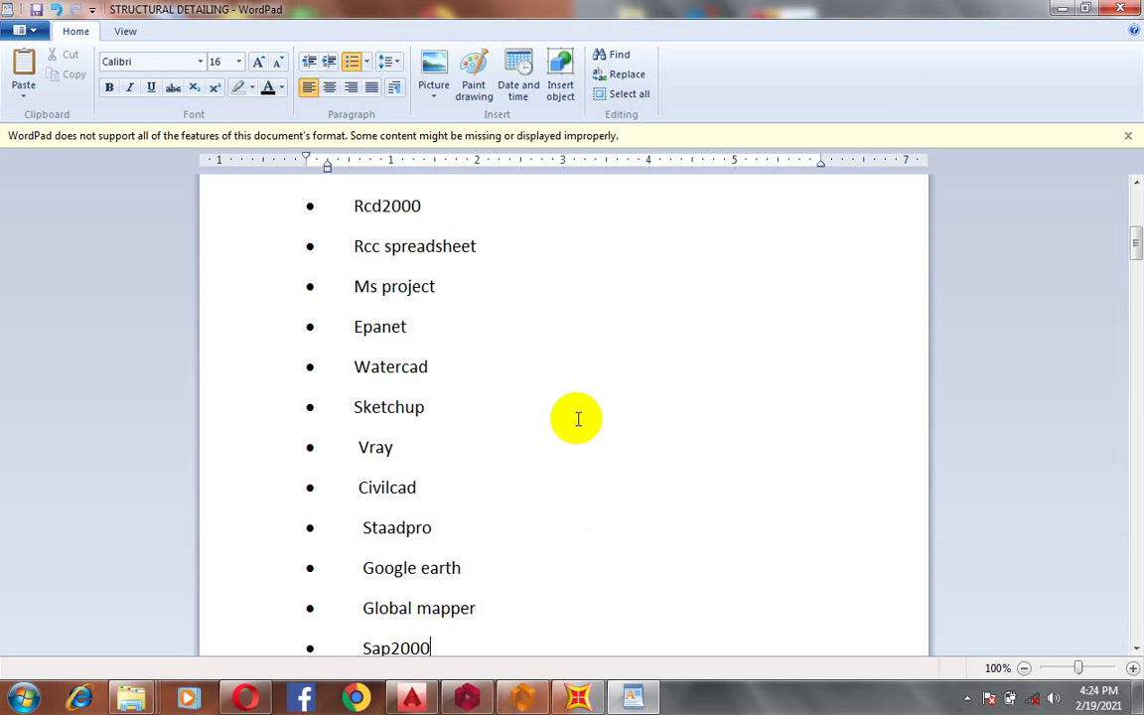
- Switch to SAP2000 and start a new model
left_click(576, 699)
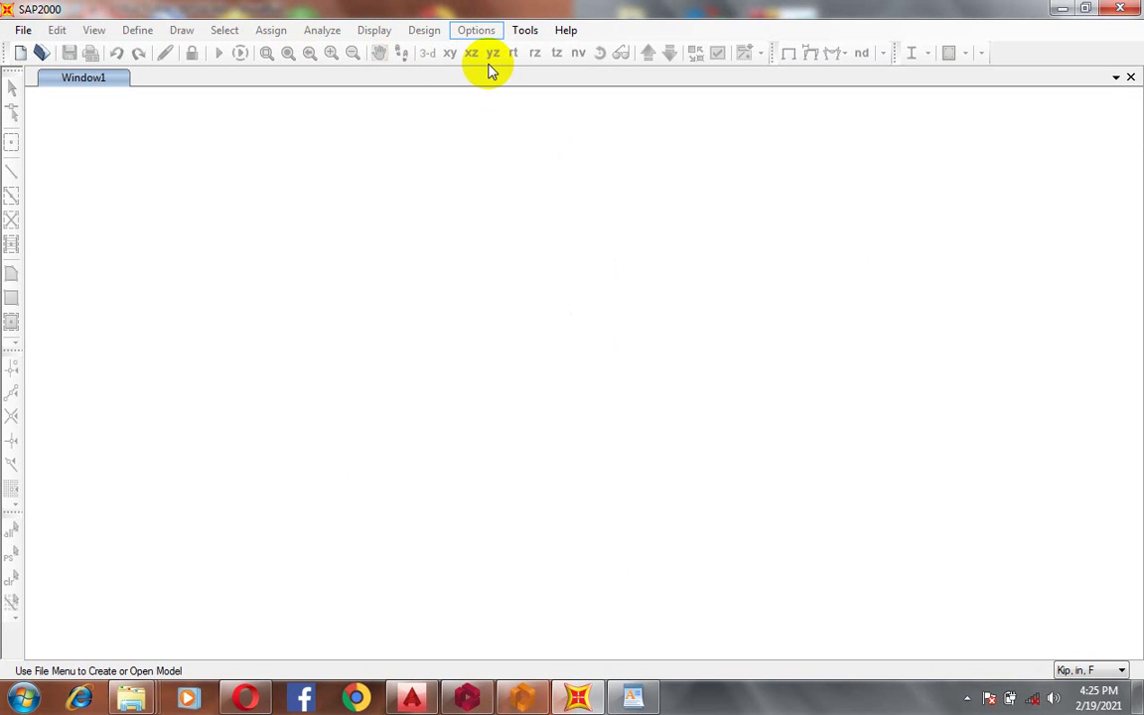
left_click(24, 31)
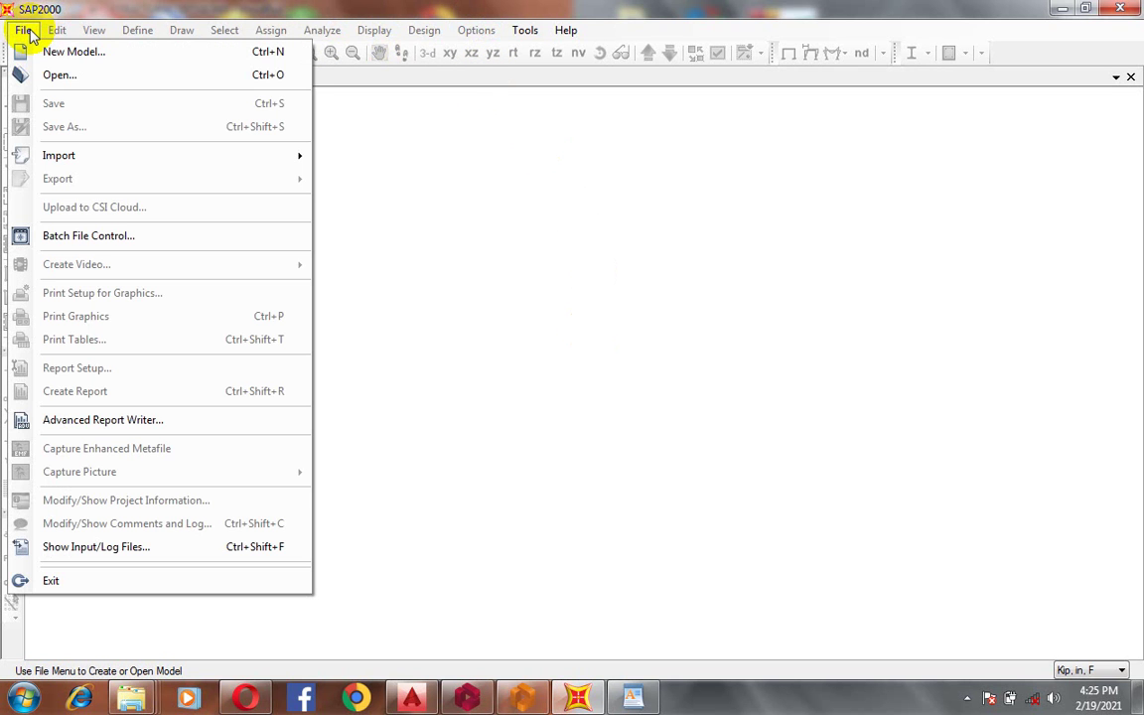
left_click(190, 63)
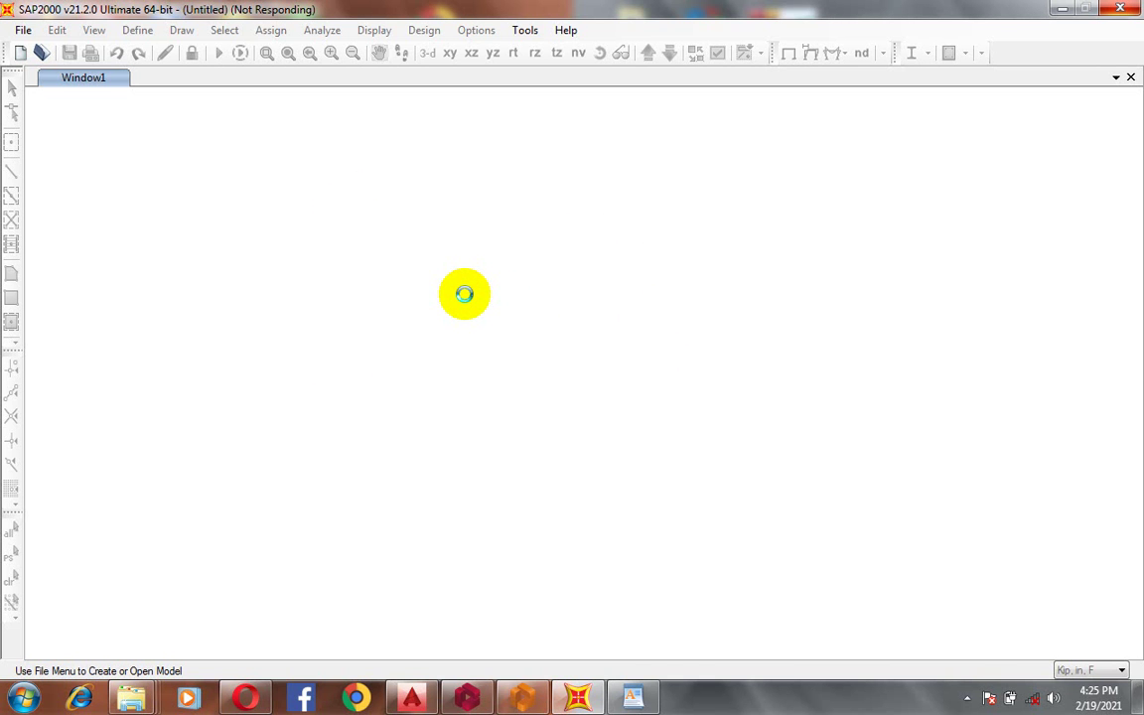
right_click(524, 698)
left_click(502, 647)
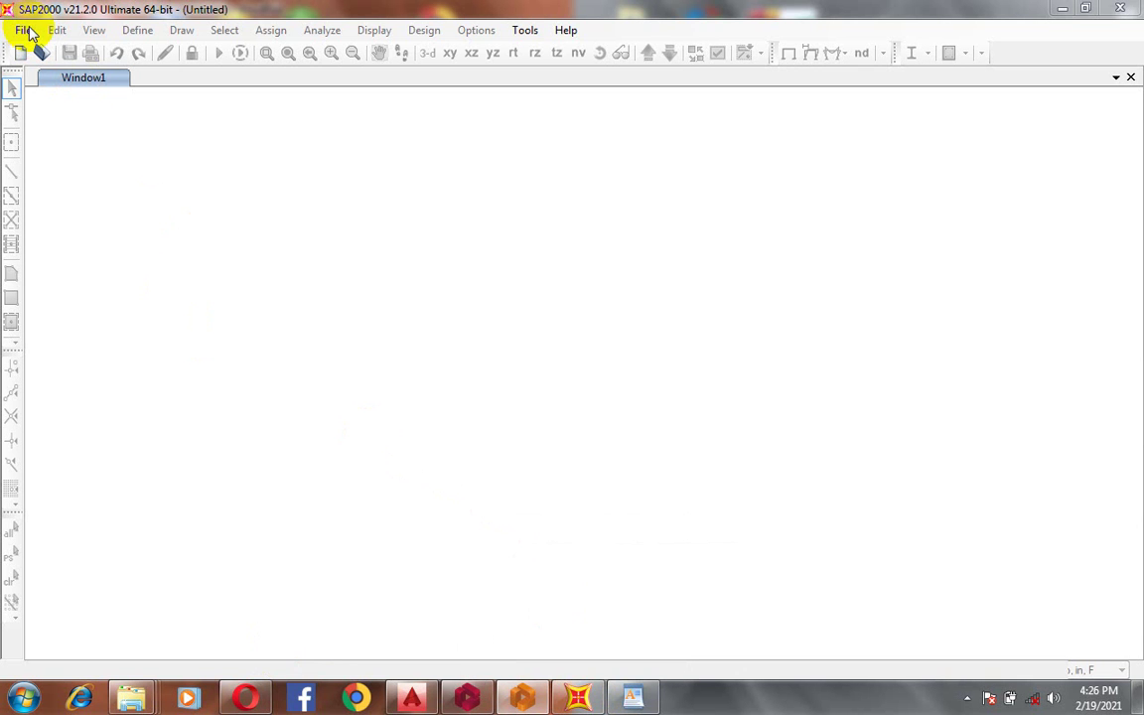
mouse_move(582, 698)
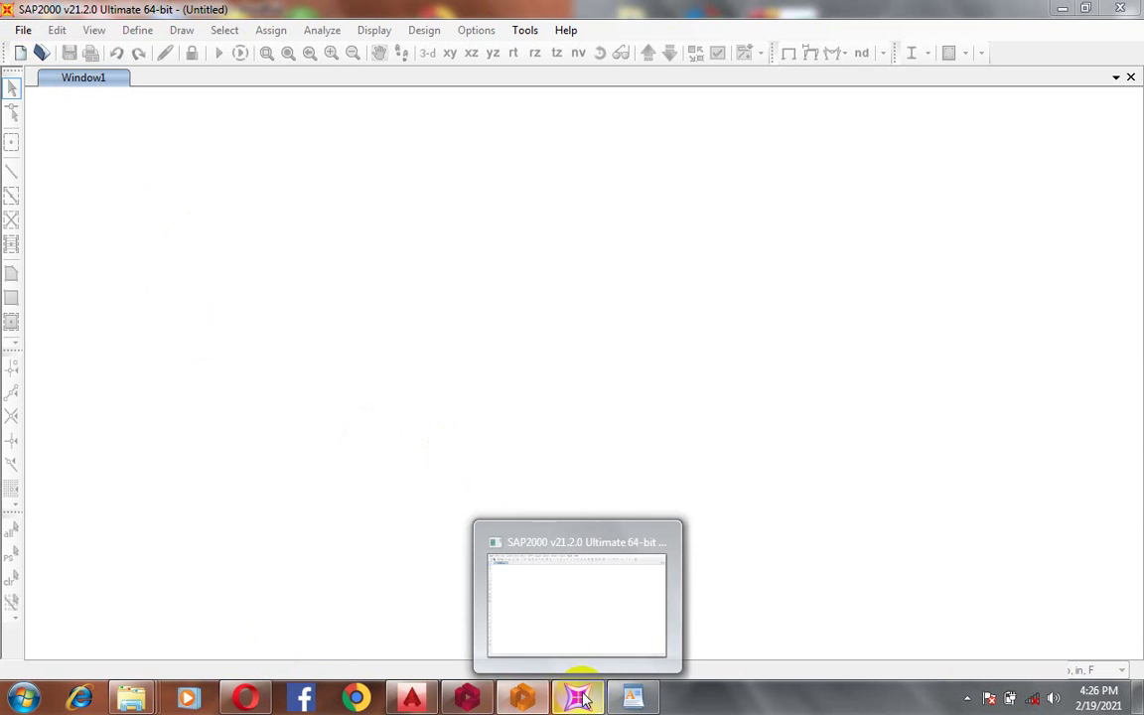
left_click(588, 580)
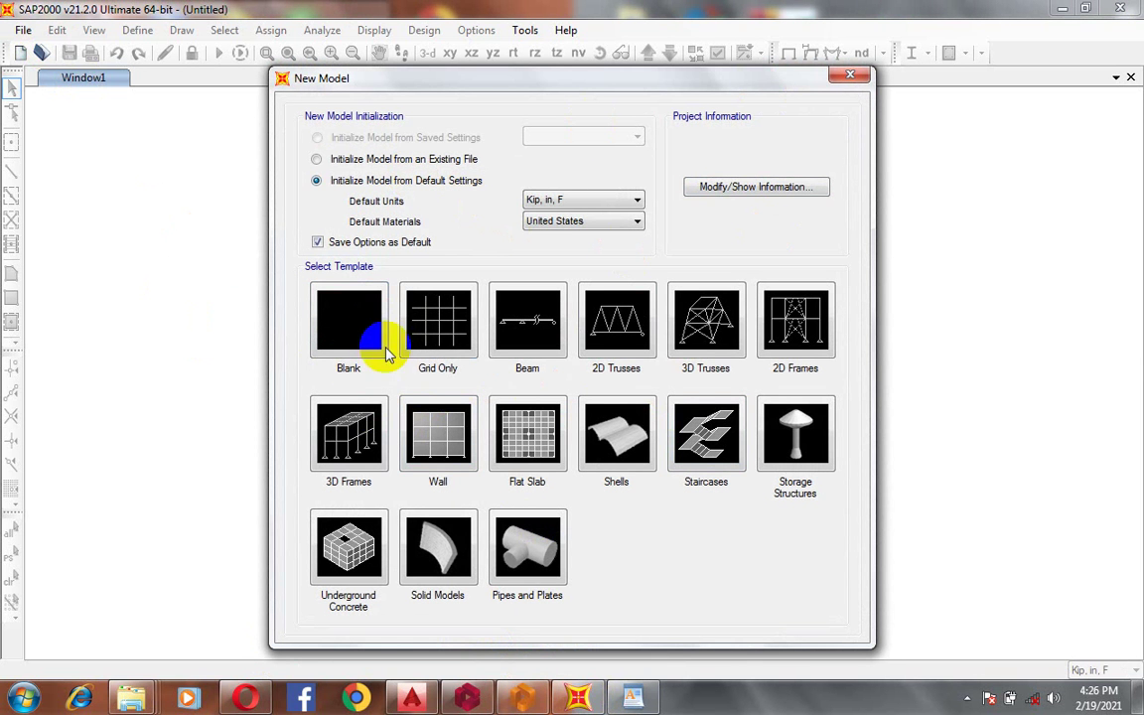
left_click(432, 321)
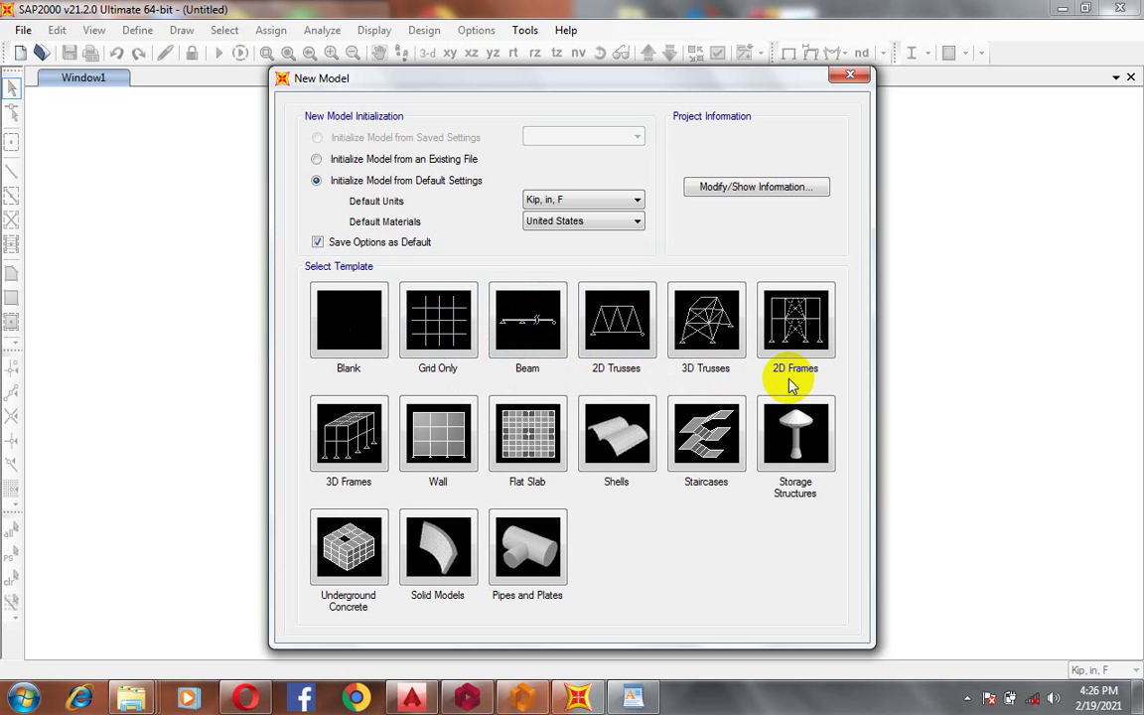
left_click(376, 485)
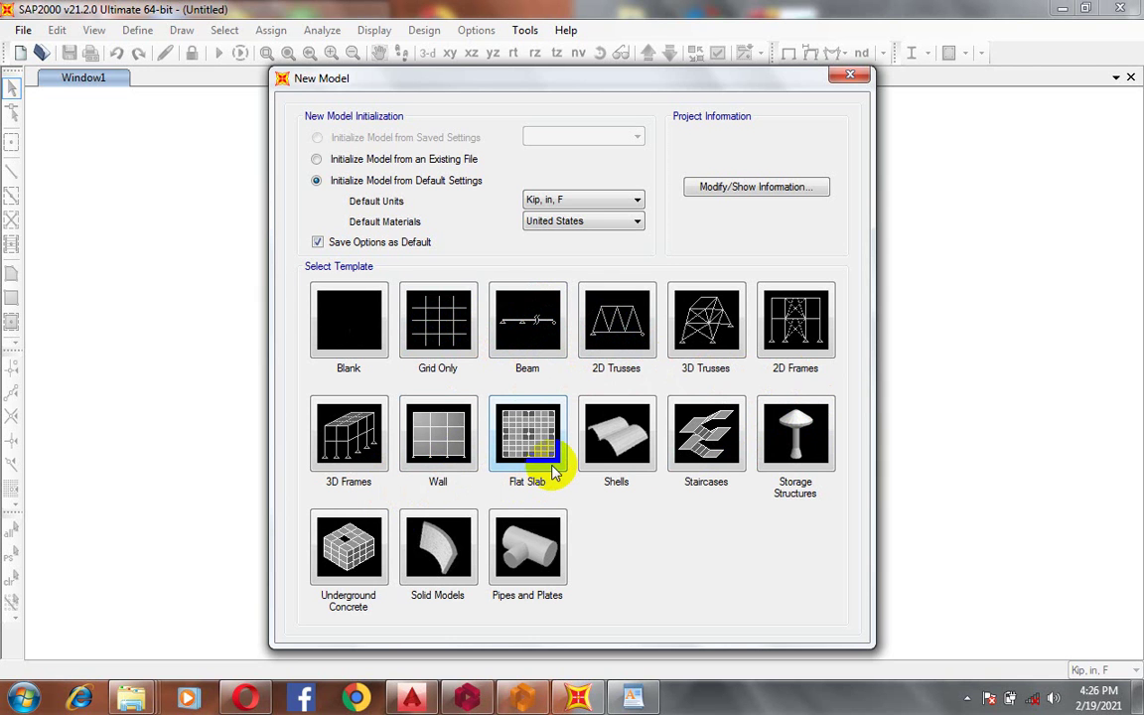
left_click(600, 479)
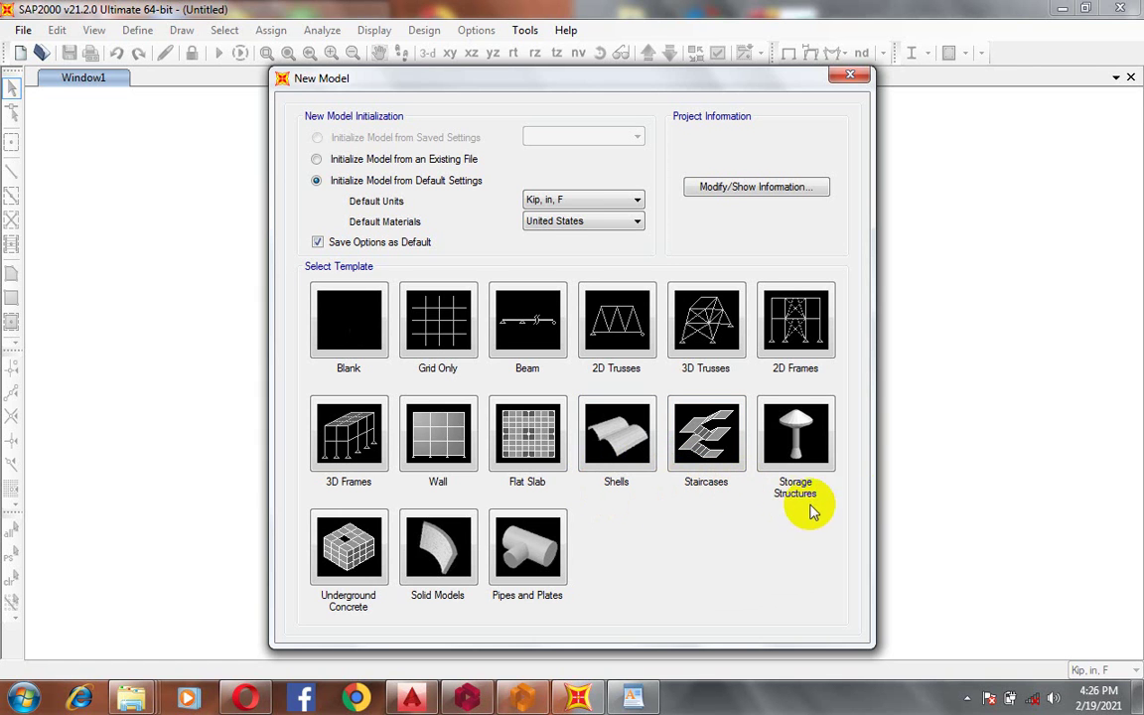
left_click(415, 611)
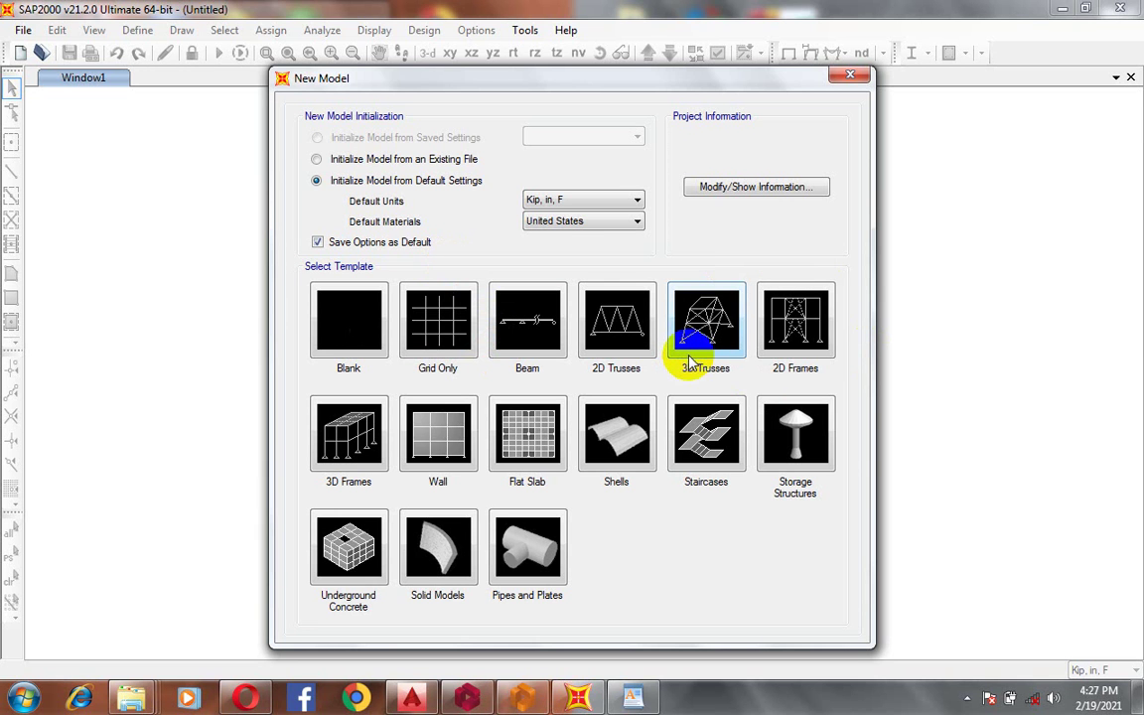
- Set the new model's default materials to Europe and its default units to KN, mm, C
left_click(602, 206)
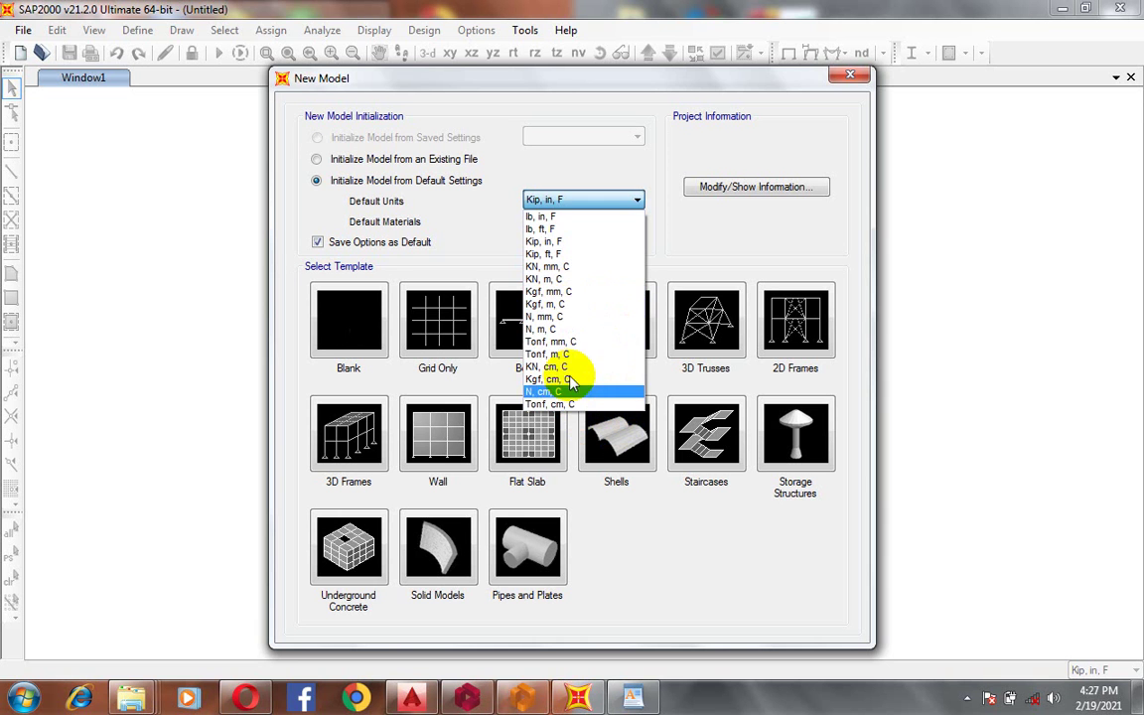
left_click(651, 236)
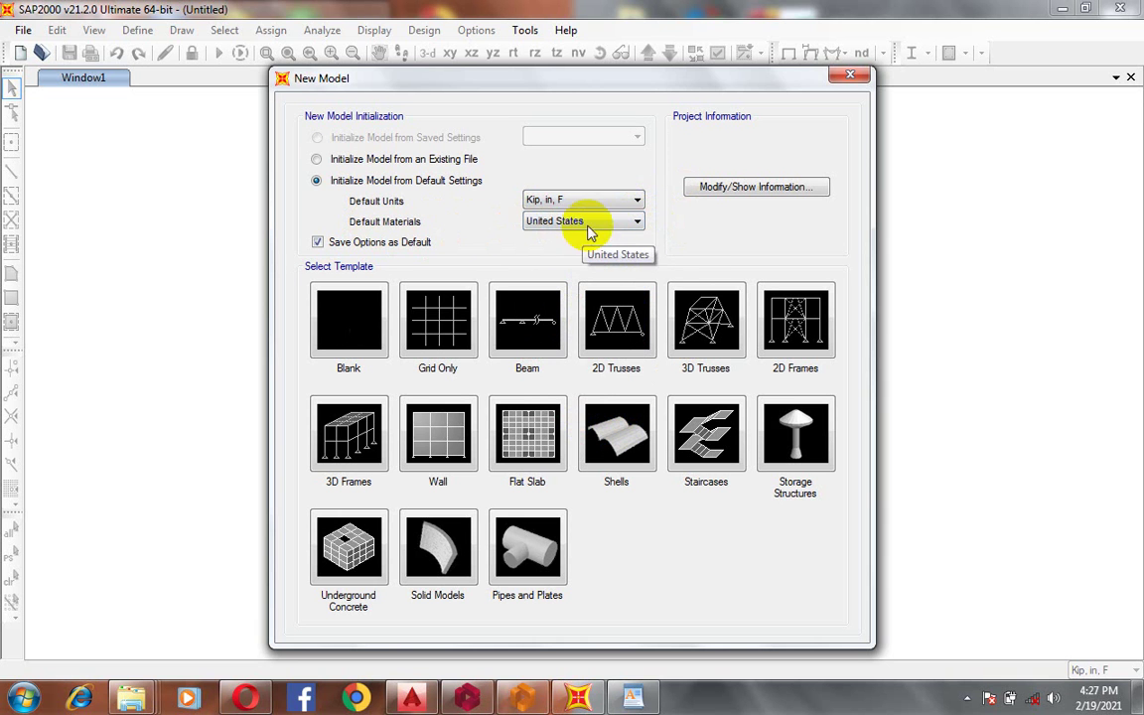
left_click(625, 227)
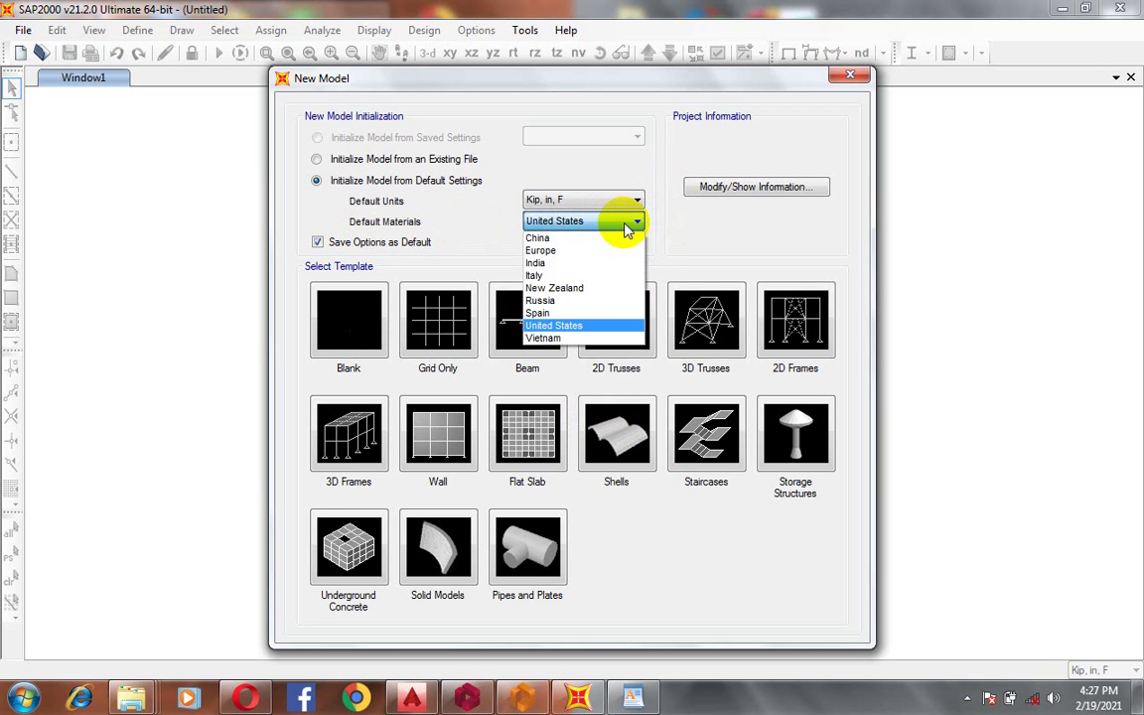
left_click(550, 253)
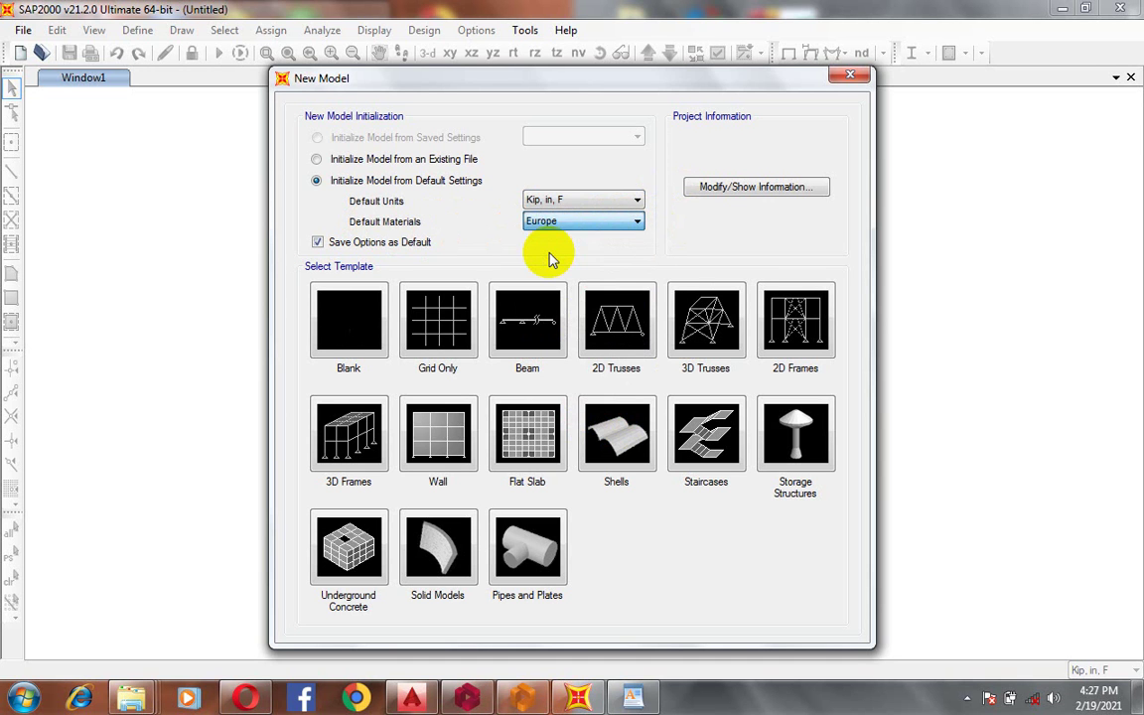
left_click(639, 203)
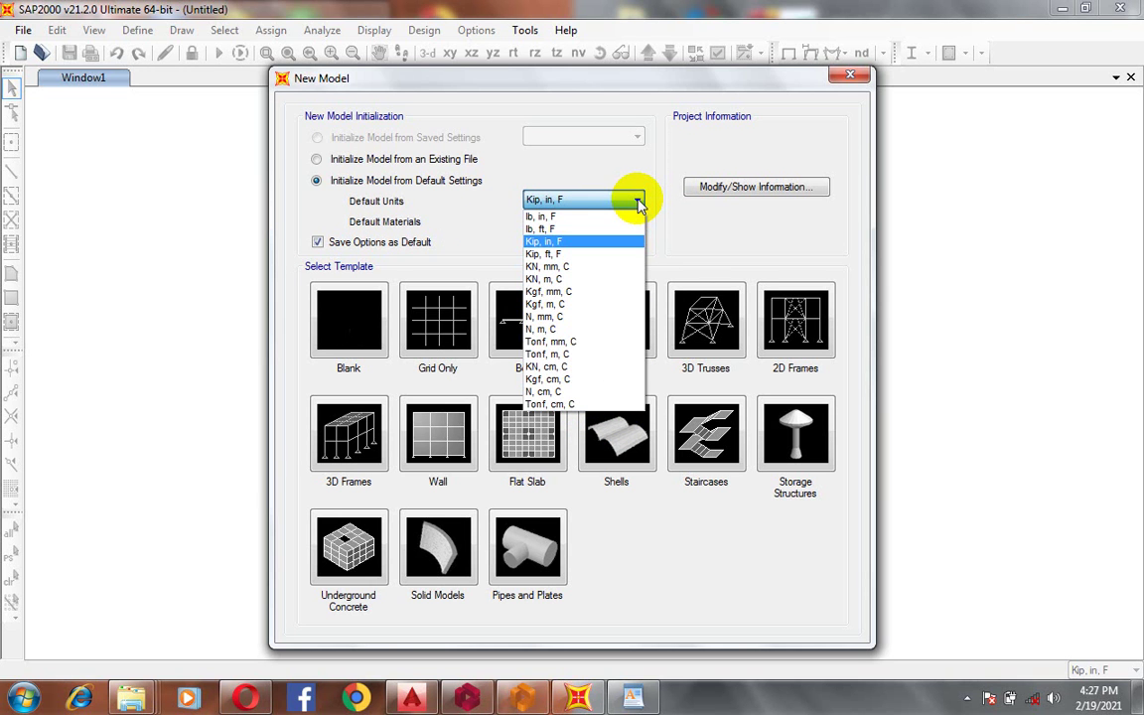
left_click(584, 267)
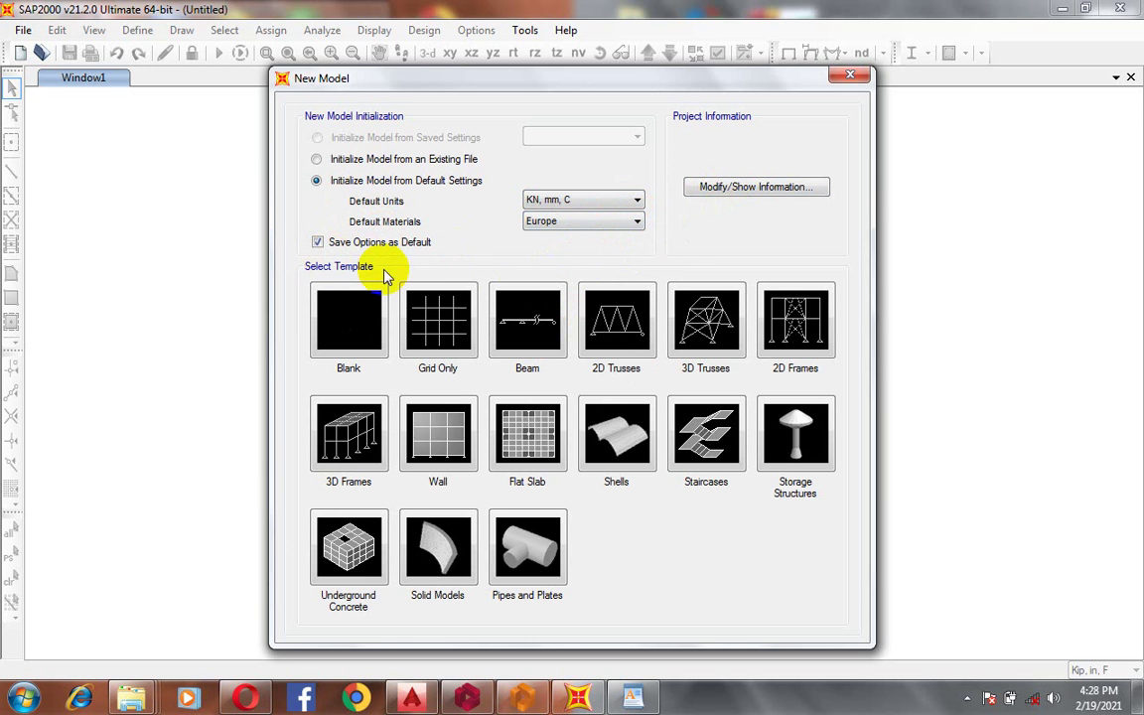
left_click(318, 334)
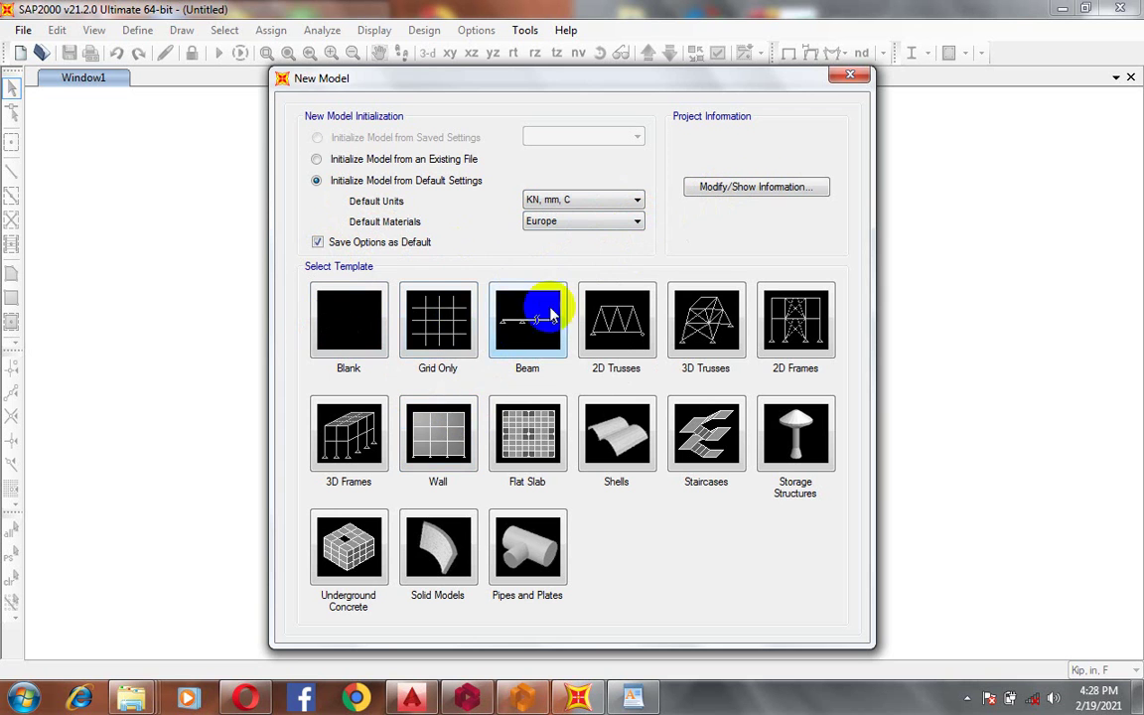
left_click(422, 328)
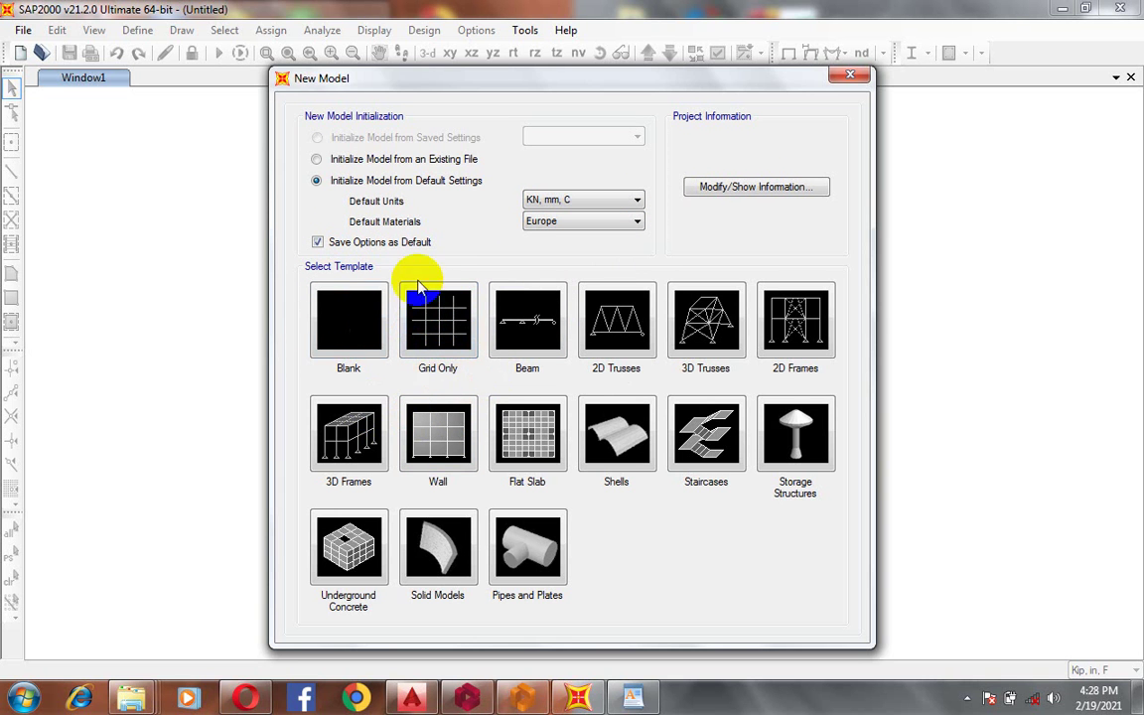
left_click(711, 313)
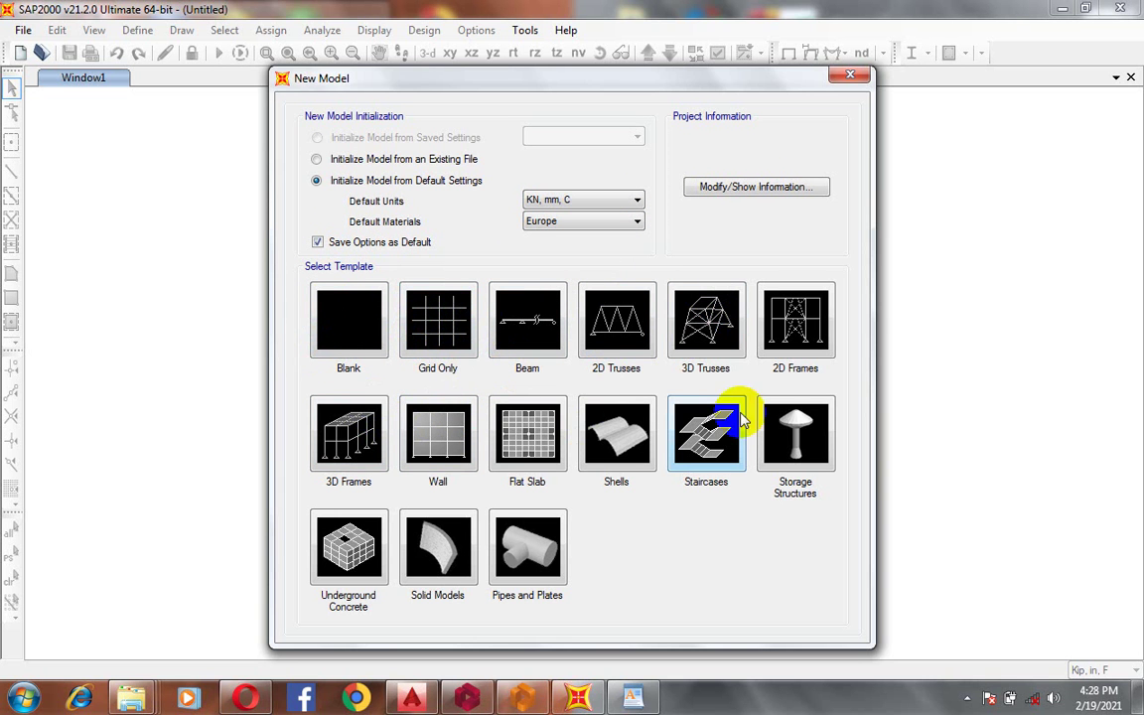
left_click(645, 338)
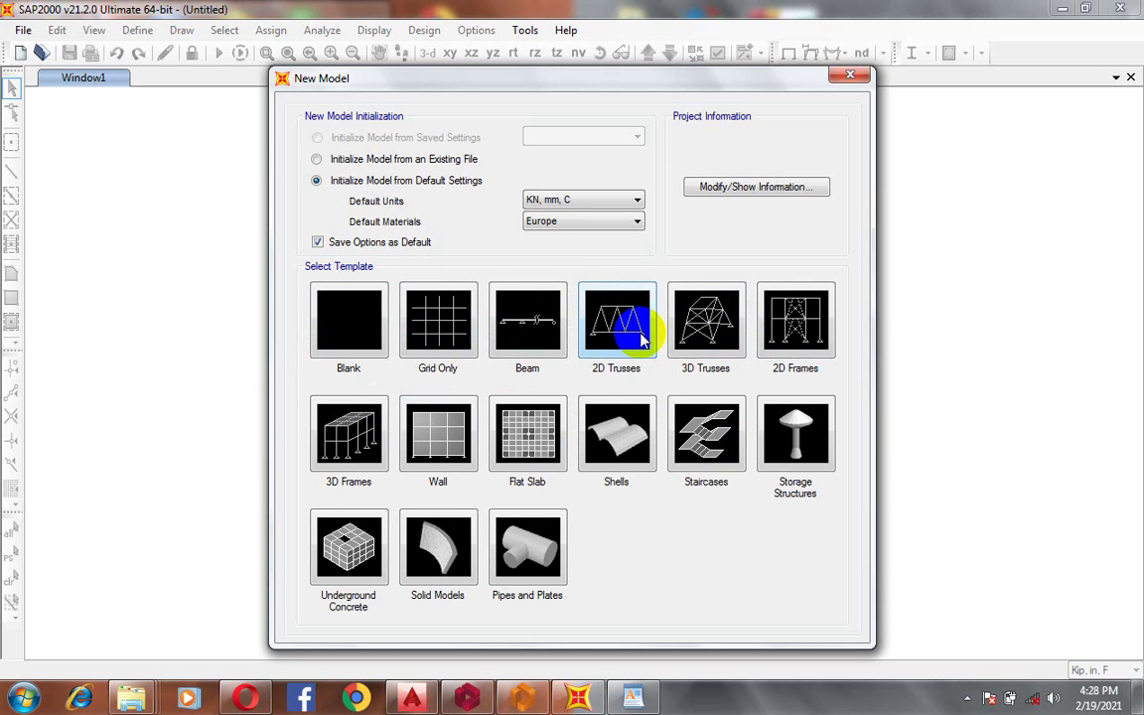
left_click(626, 422)
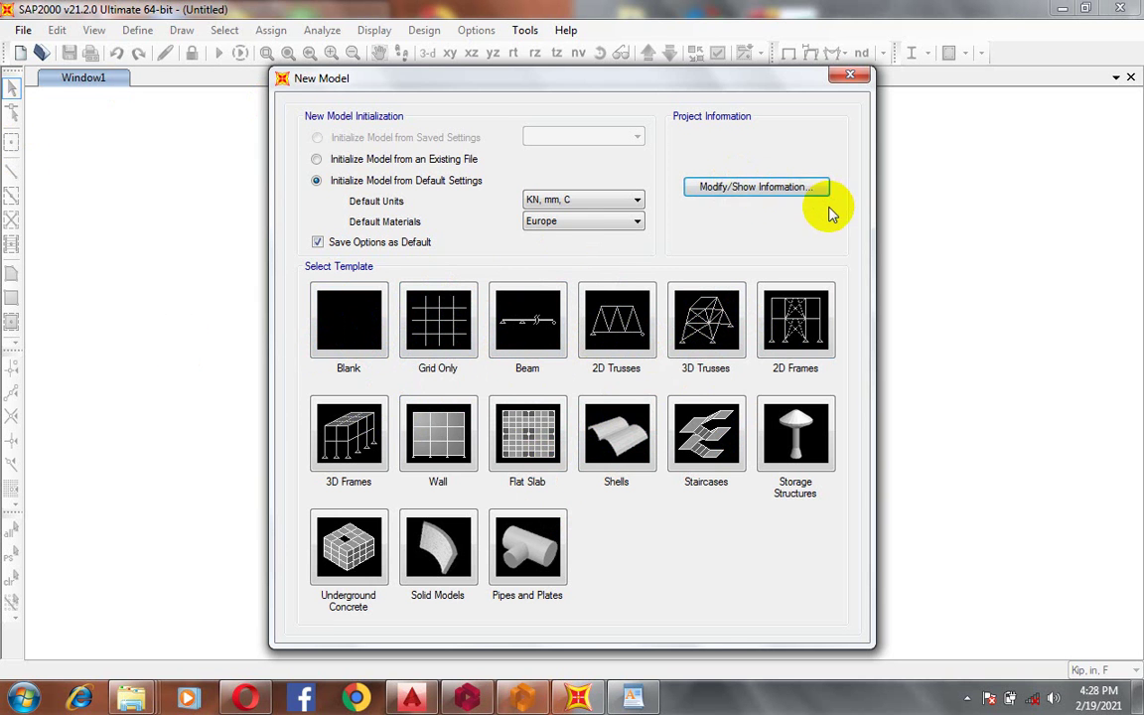
- Examine the project information fields from Company Name to Design Code, leaving them blank
left_click(794, 188)
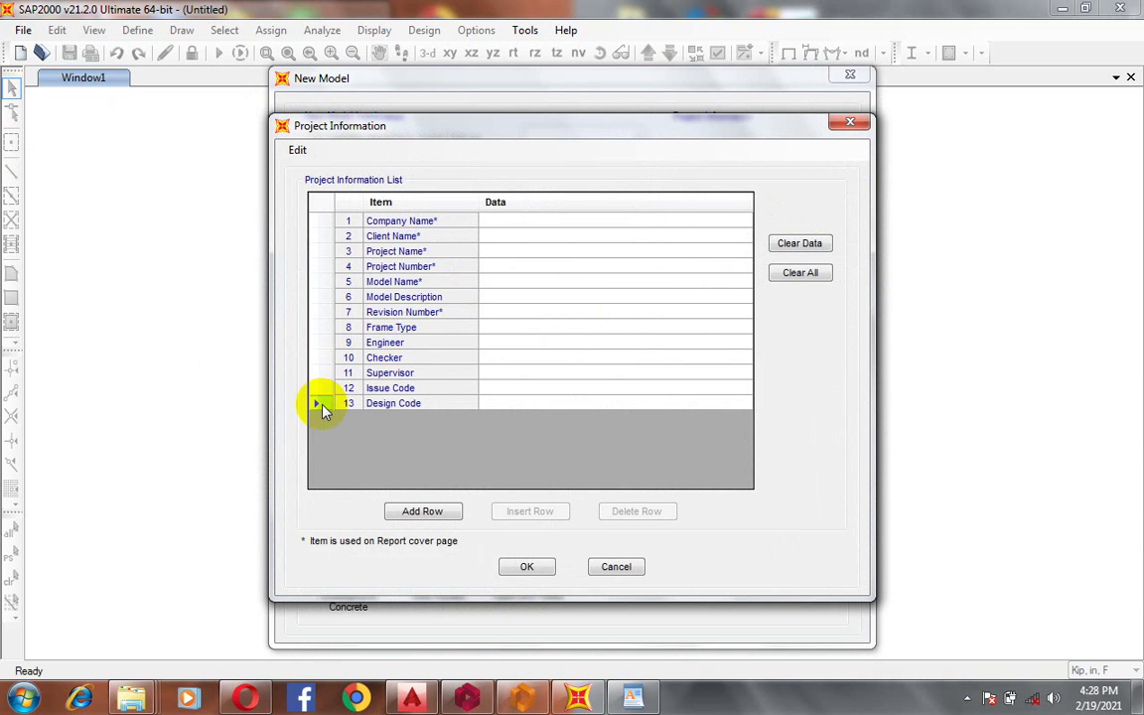
left_click(536, 223)
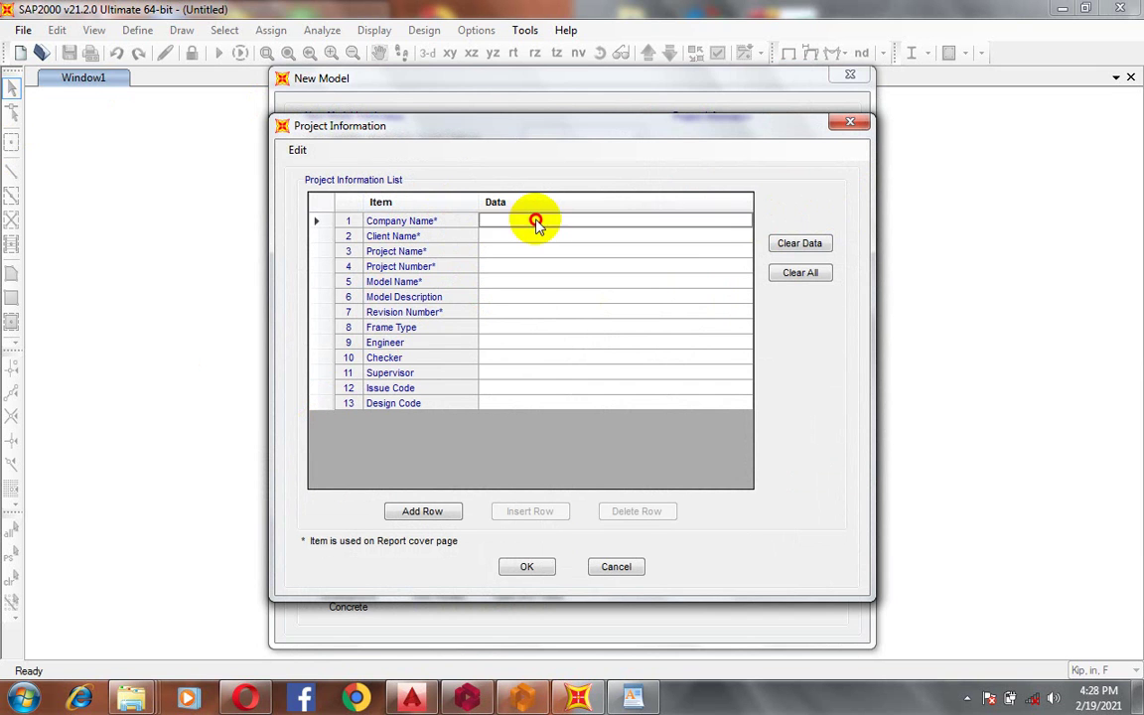
left_click(517, 241)
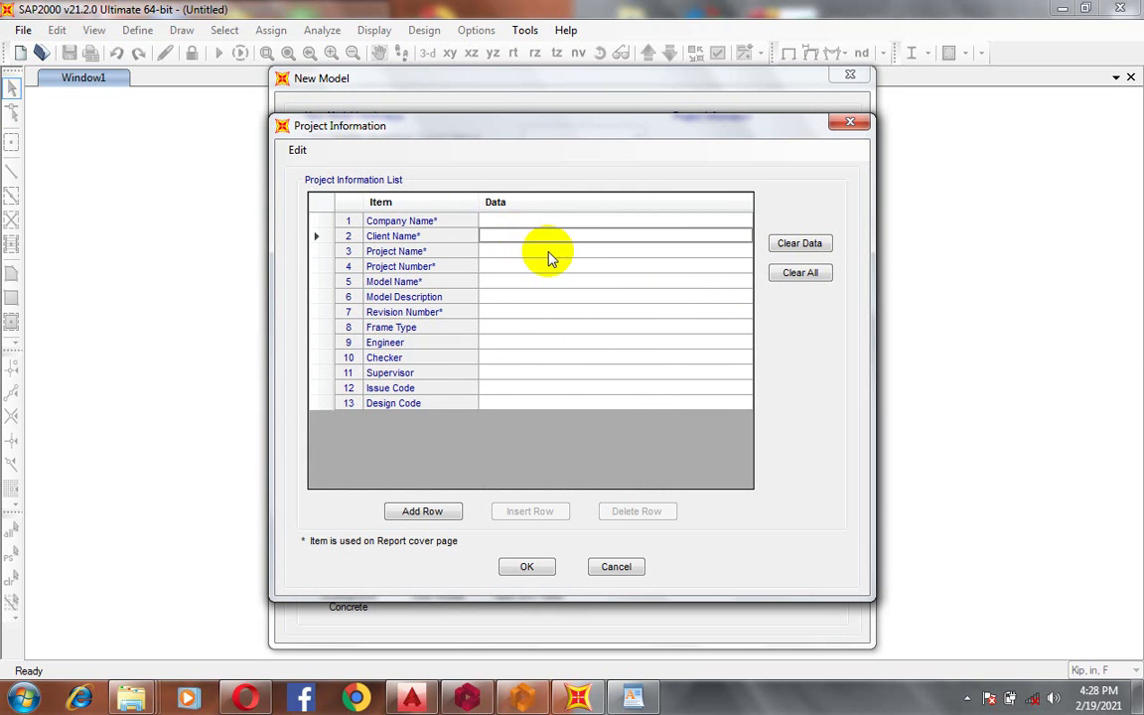
left_click(549, 255)
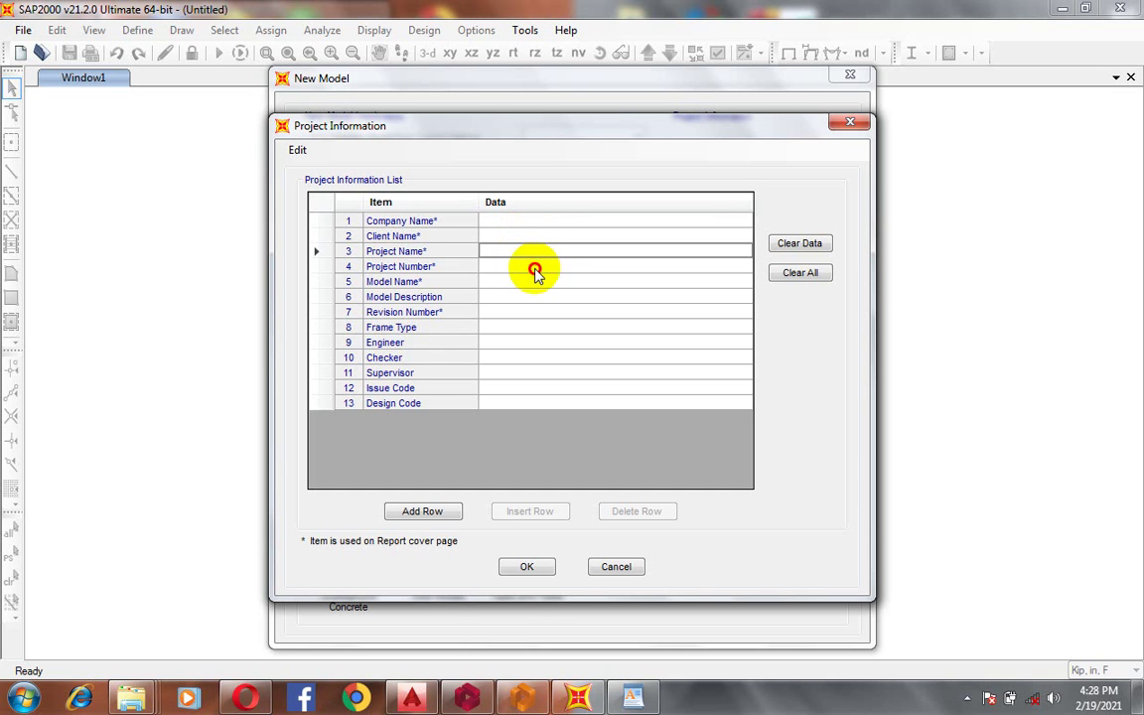
left_click(535, 268)
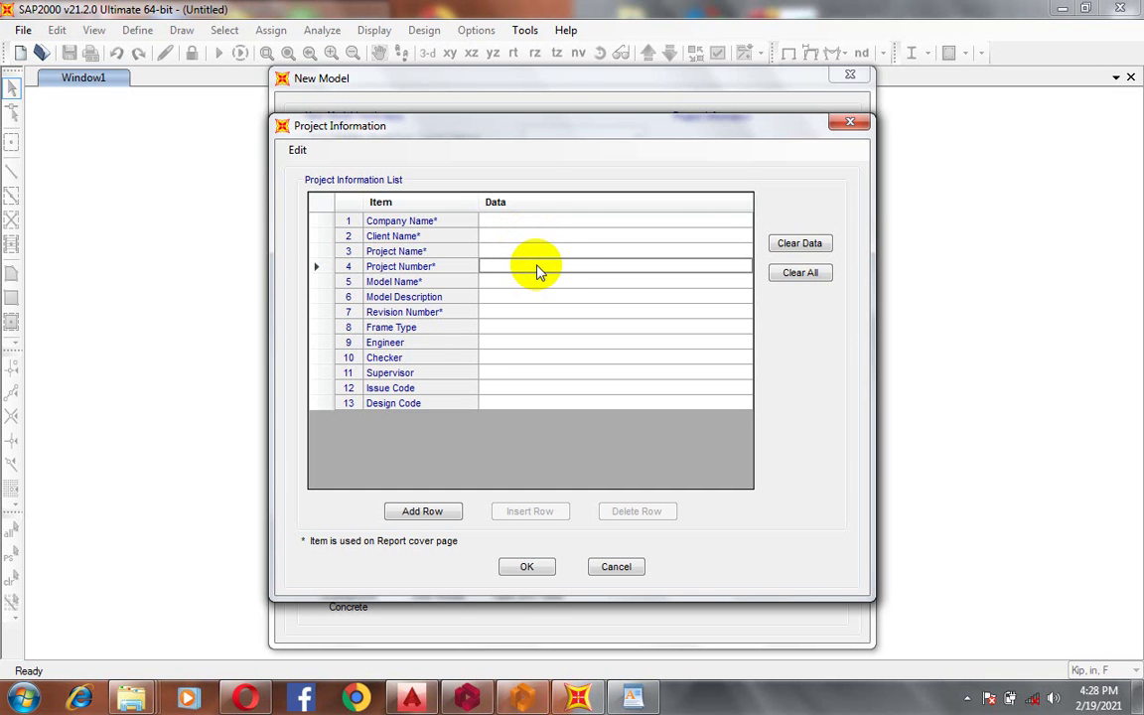
left_click(523, 283)
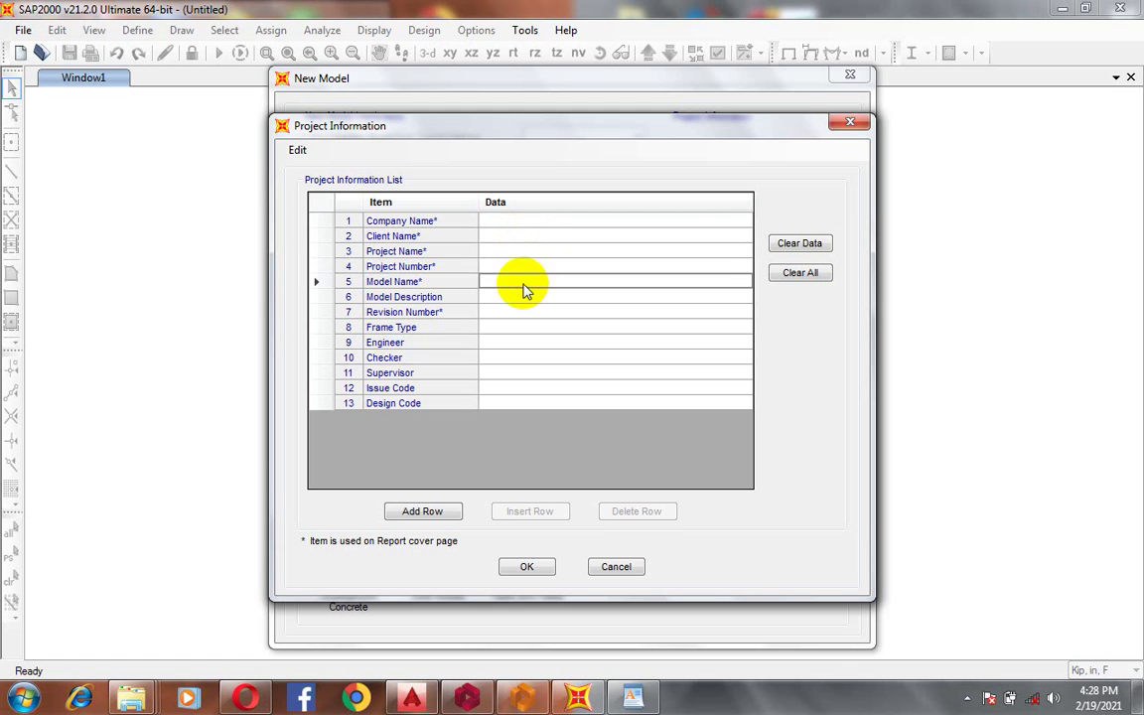
left_click(523, 301)
left_click(539, 313)
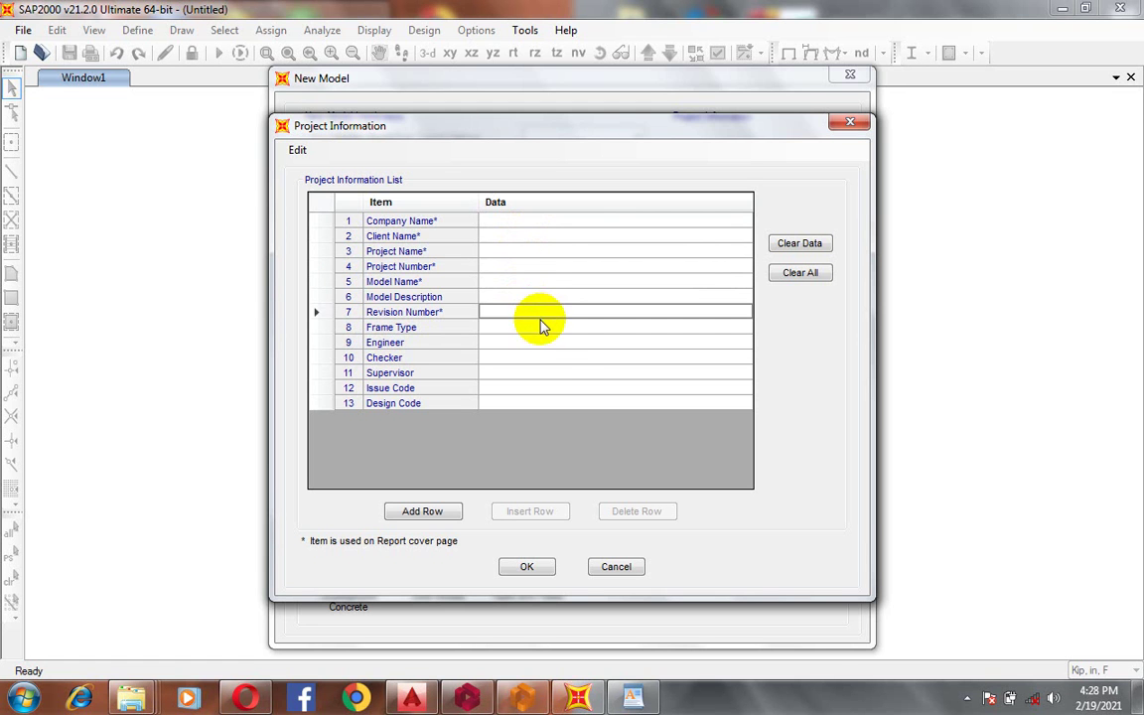
left_click(541, 328)
left_click(543, 343)
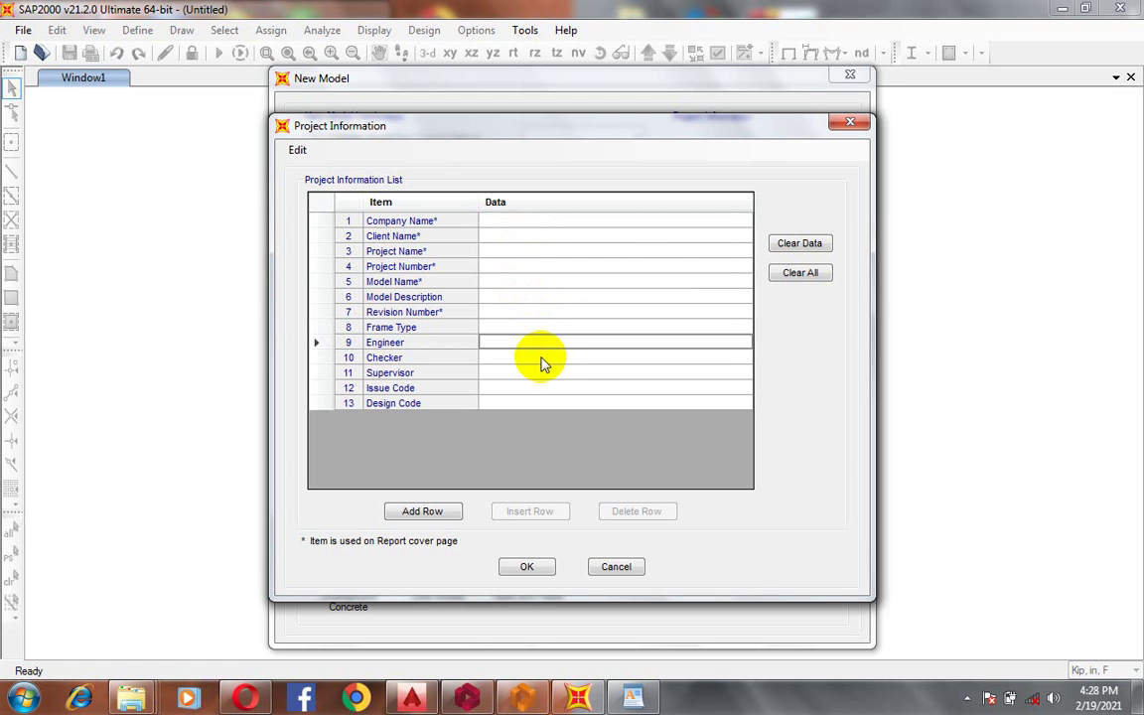
left_click(548, 360)
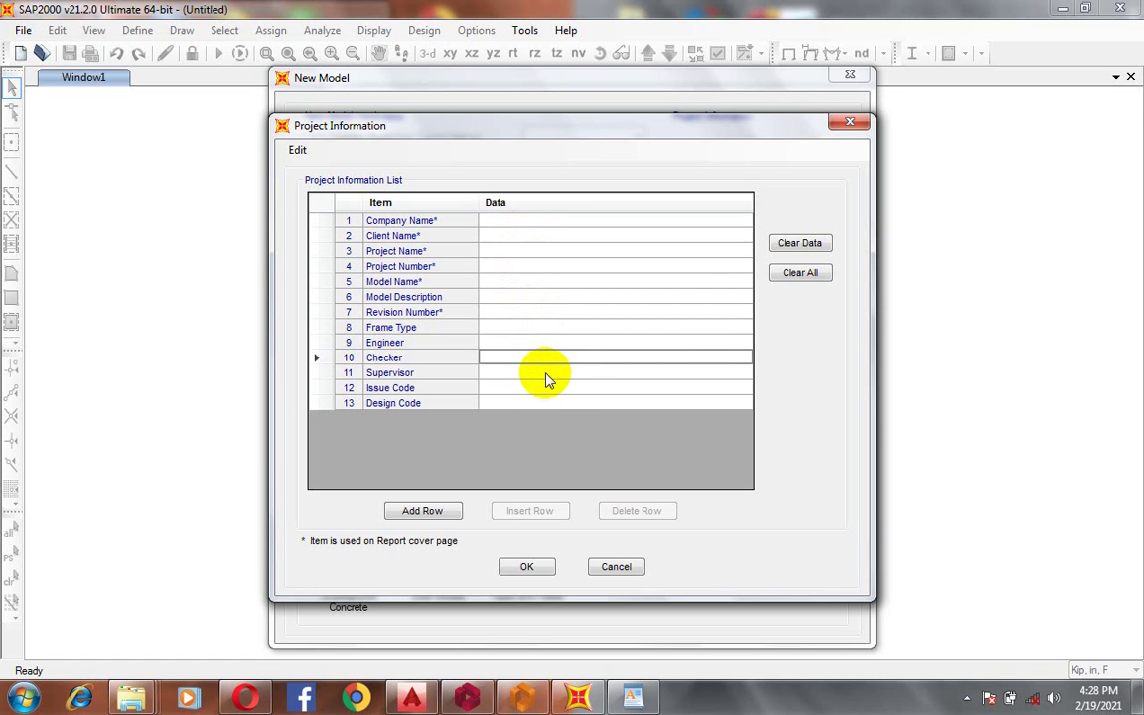
left_click(556, 375)
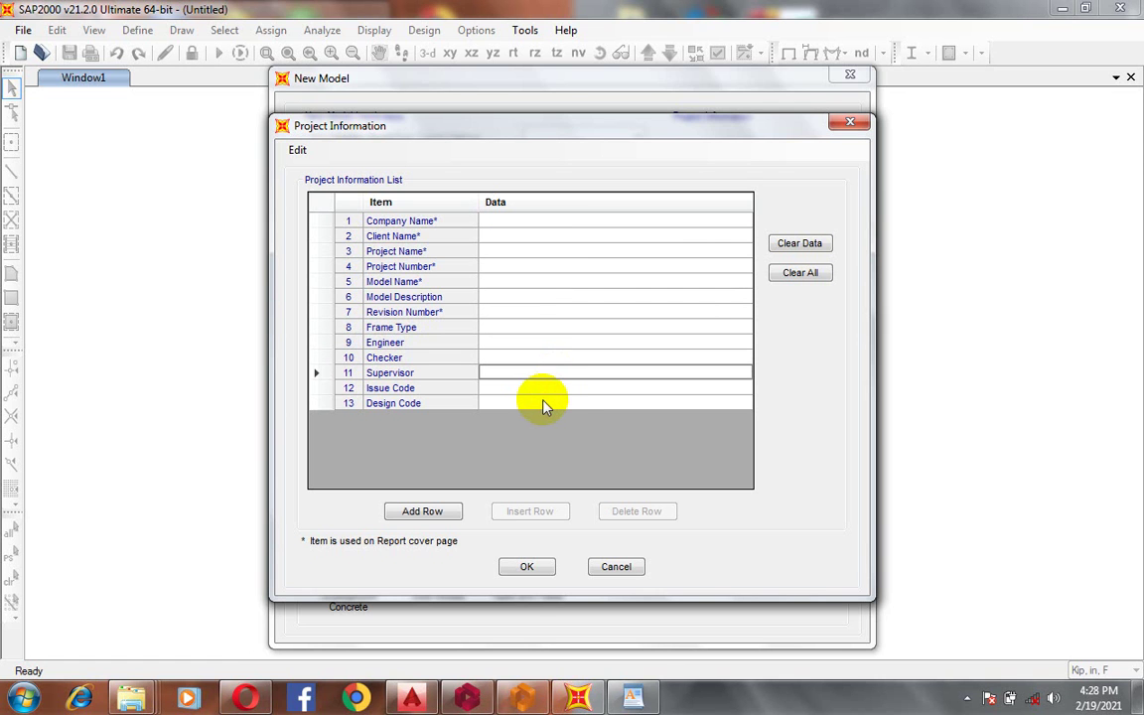
left_click(549, 401)
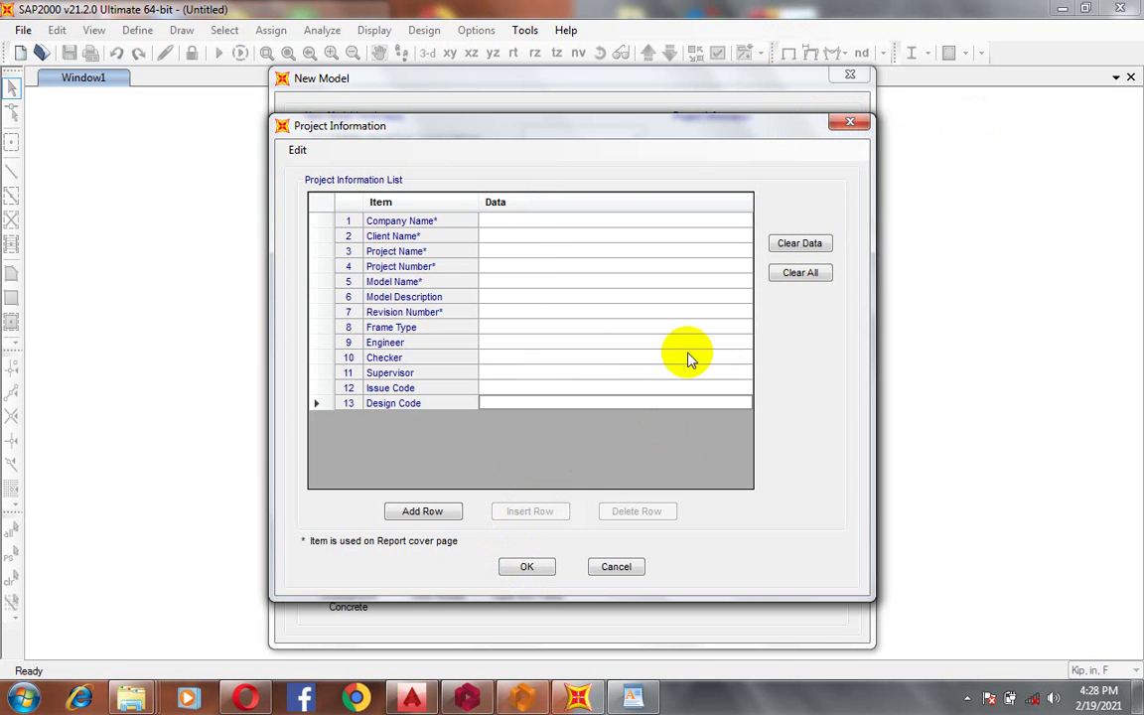
left_click(529, 567)
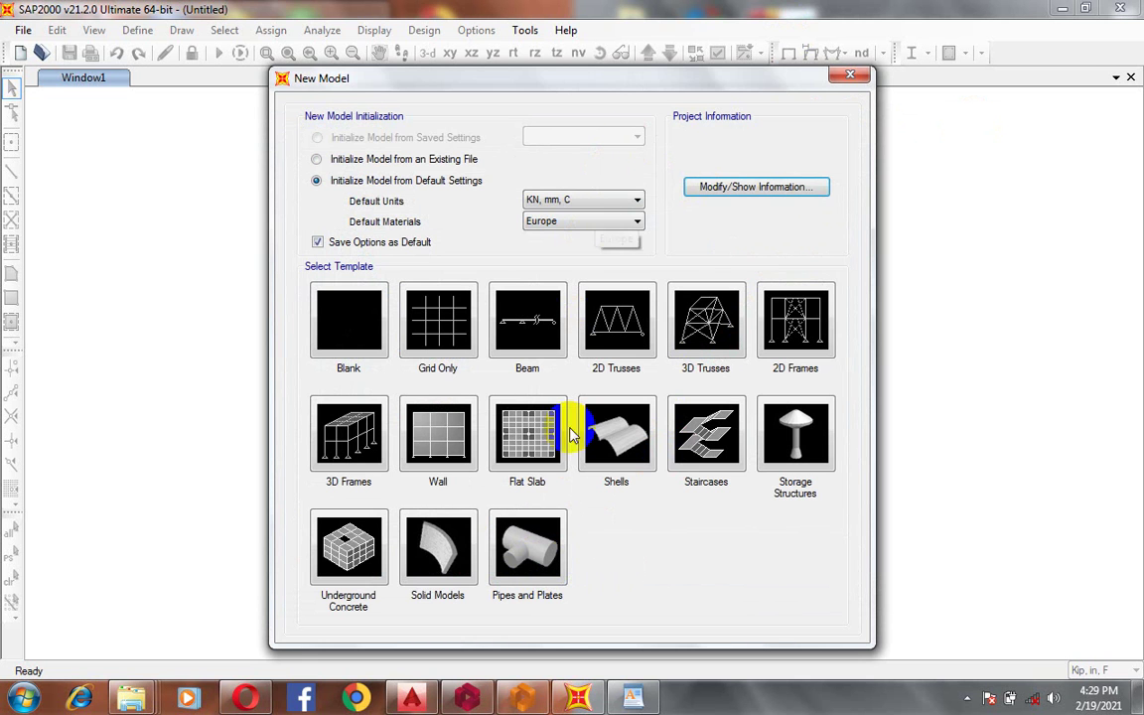
- Create the model from the Blank template and make the second view window active
left_click(345, 311)
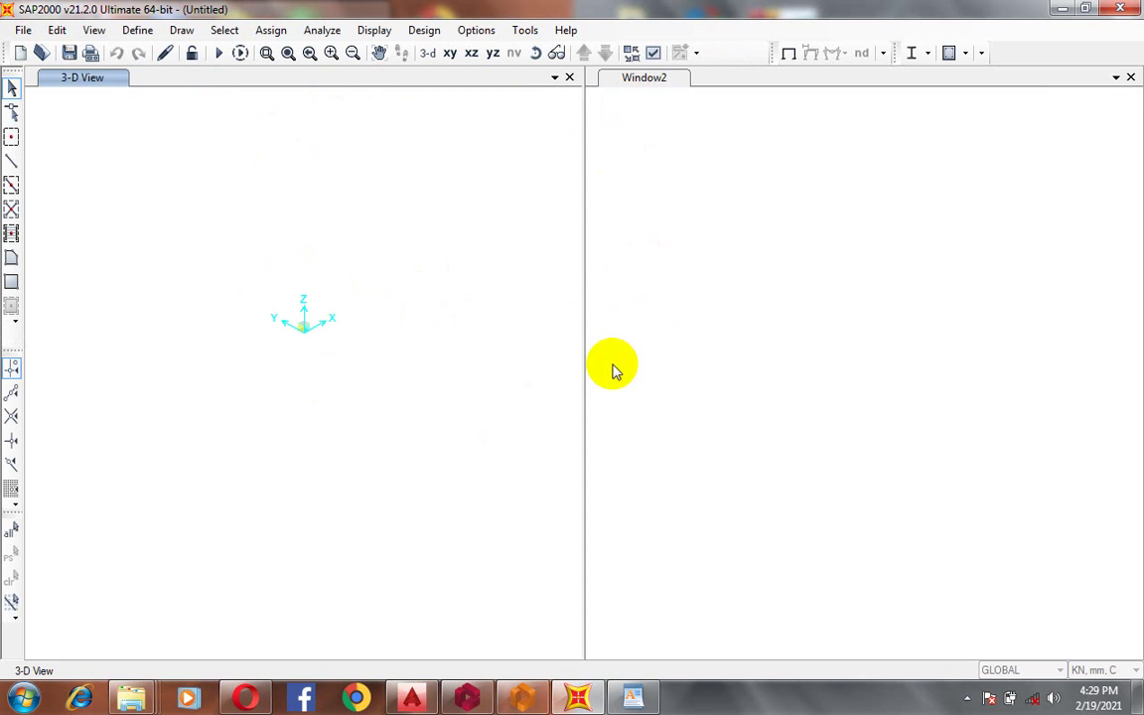
left_click(76, 83)
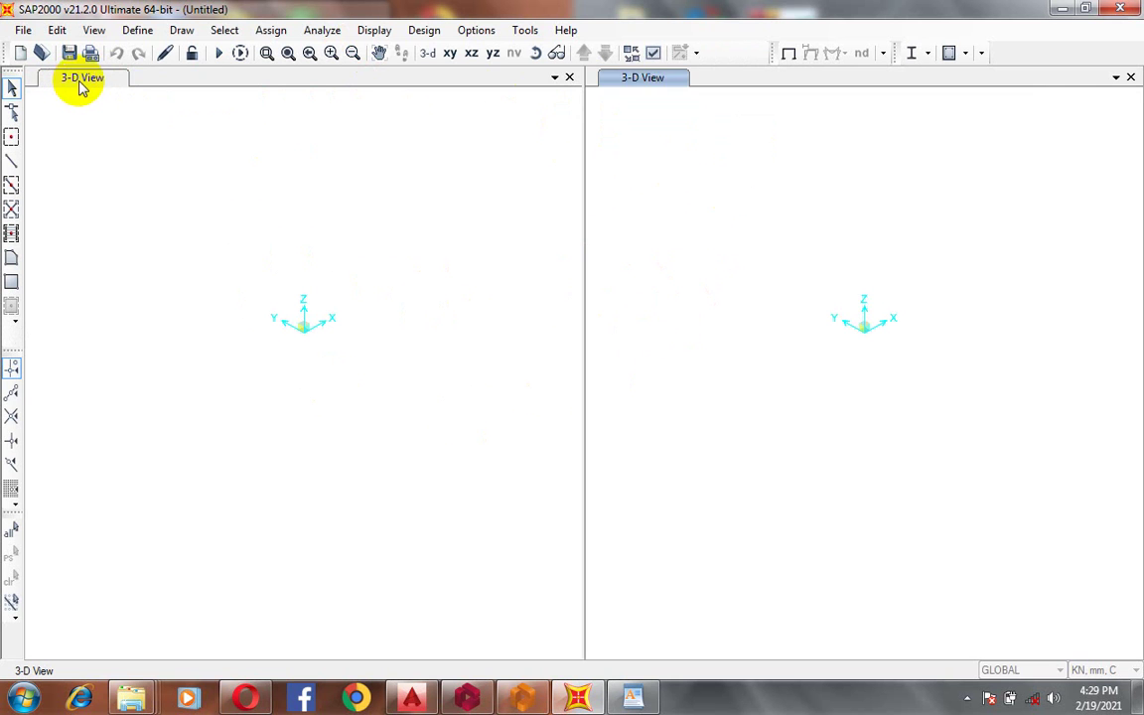
left_click(633, 79)
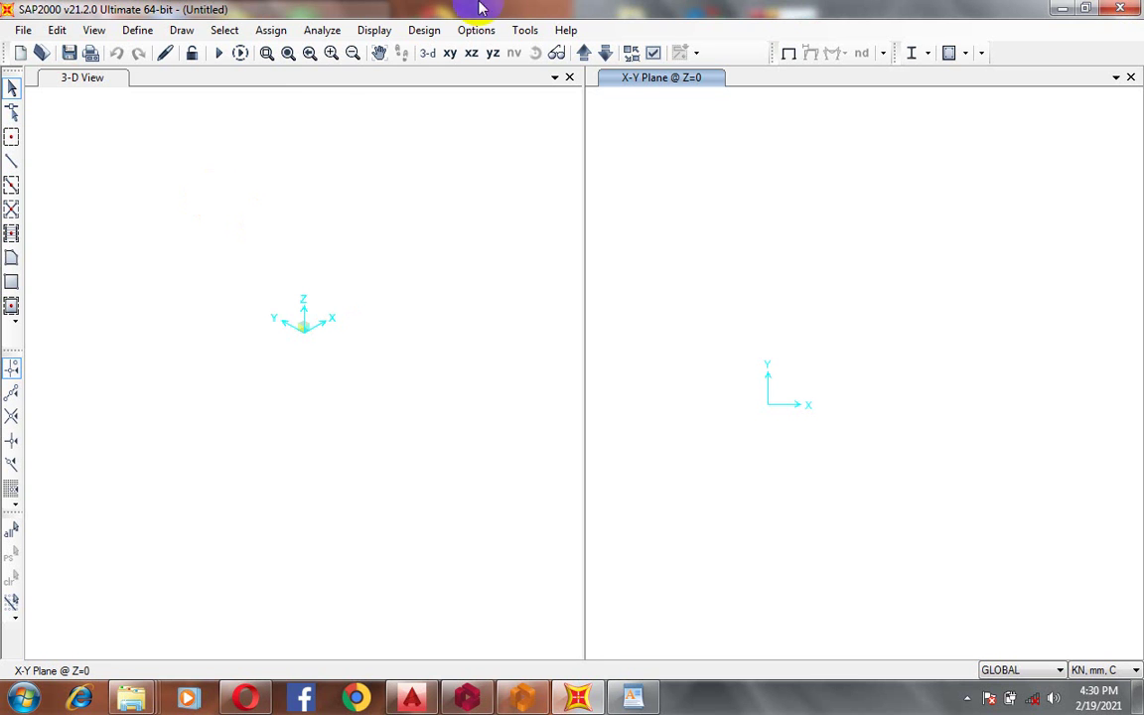
- Start defining a new material and set its region to Europe
left_click(61, 34)
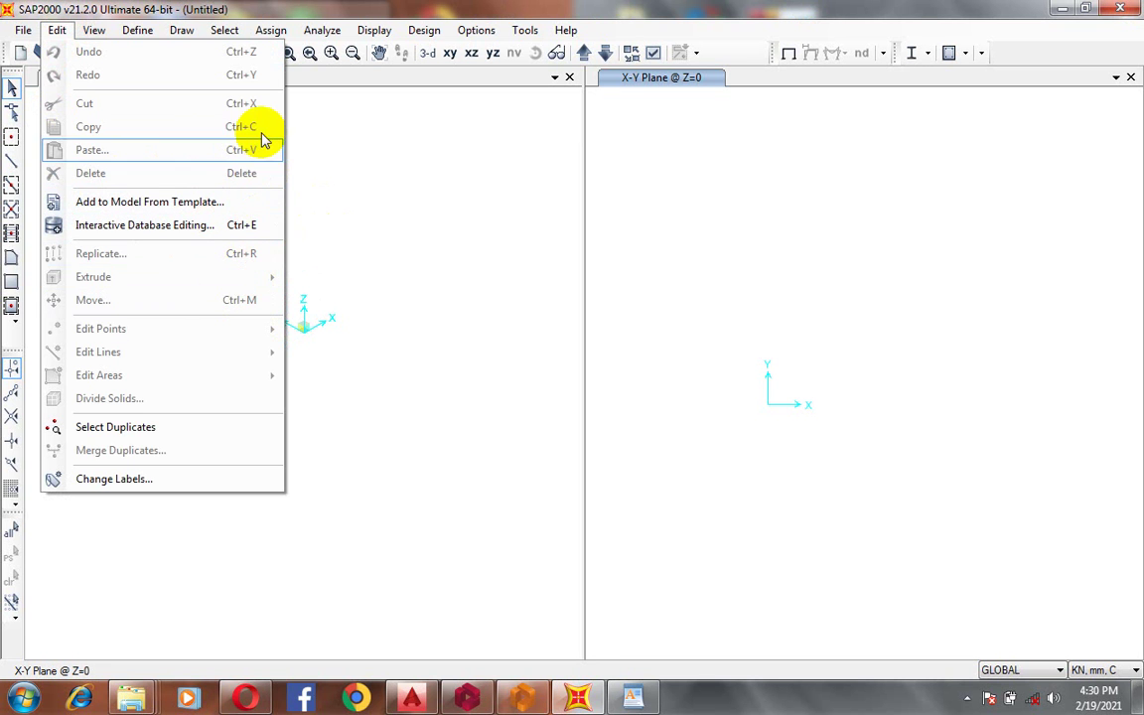
mouse_move(90, 32)
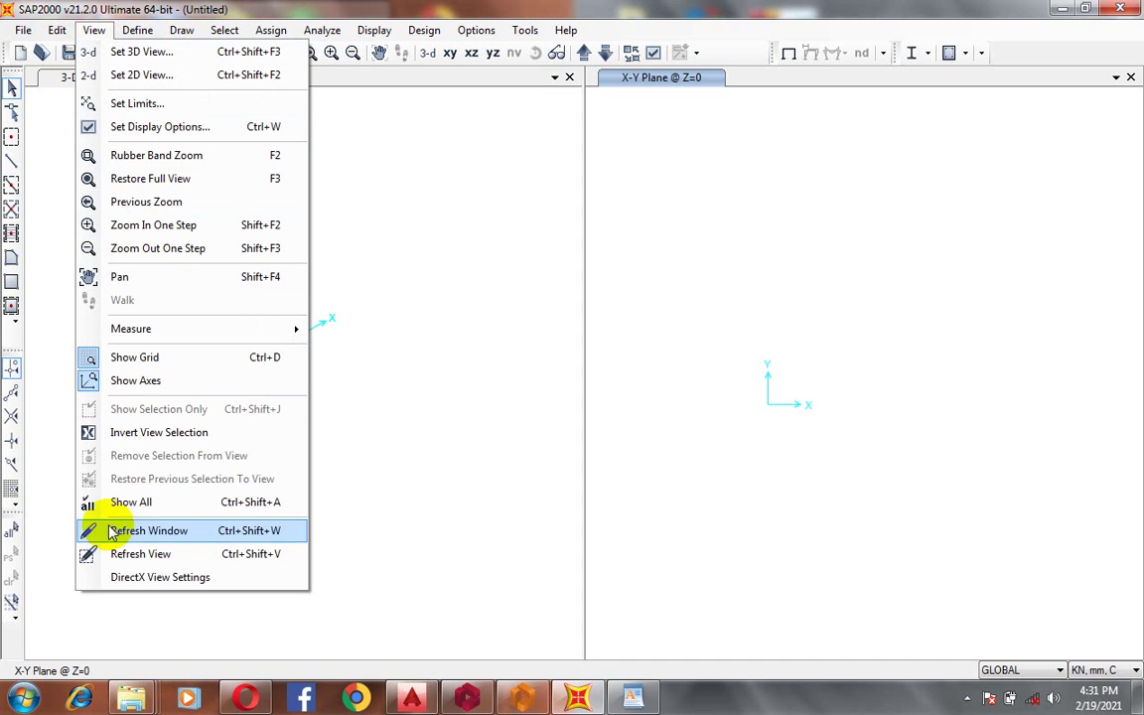
mouse_move(140, 32)
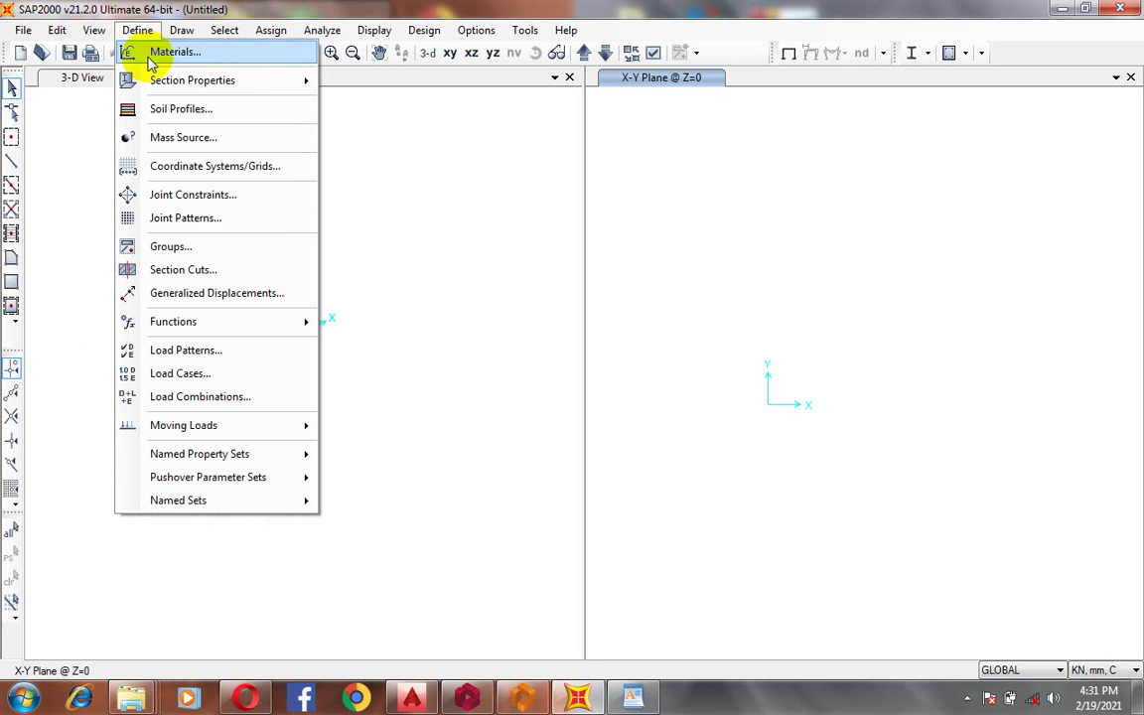
left_click(261, 51)
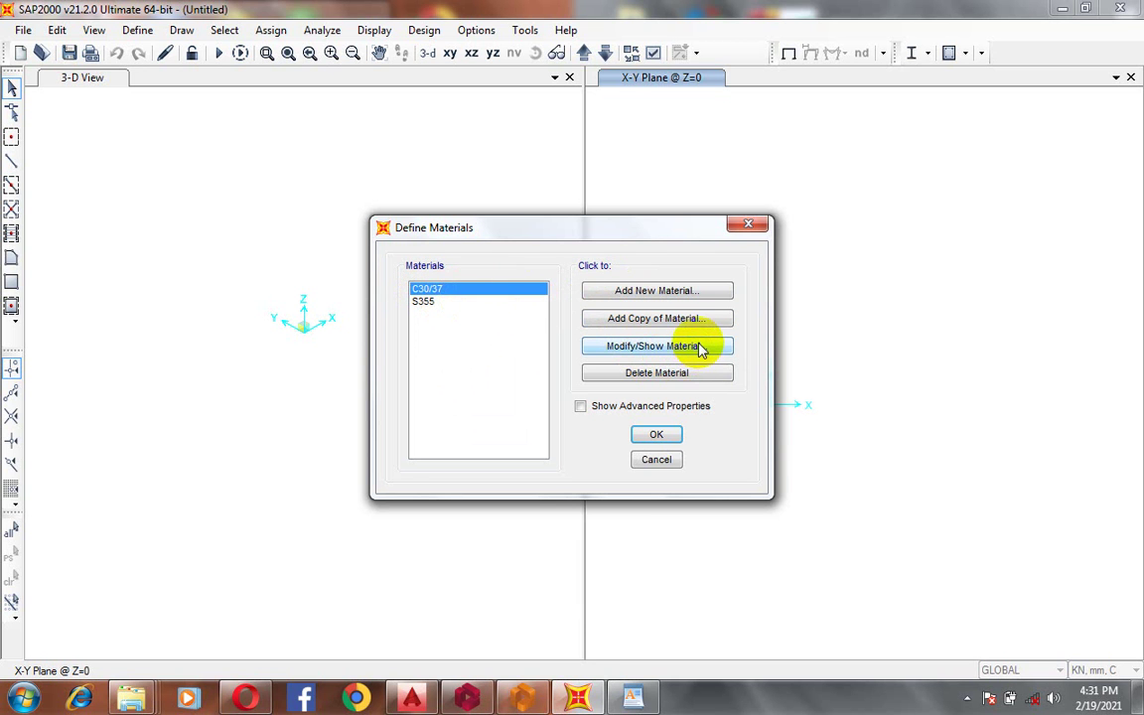
left_click(689, 294)
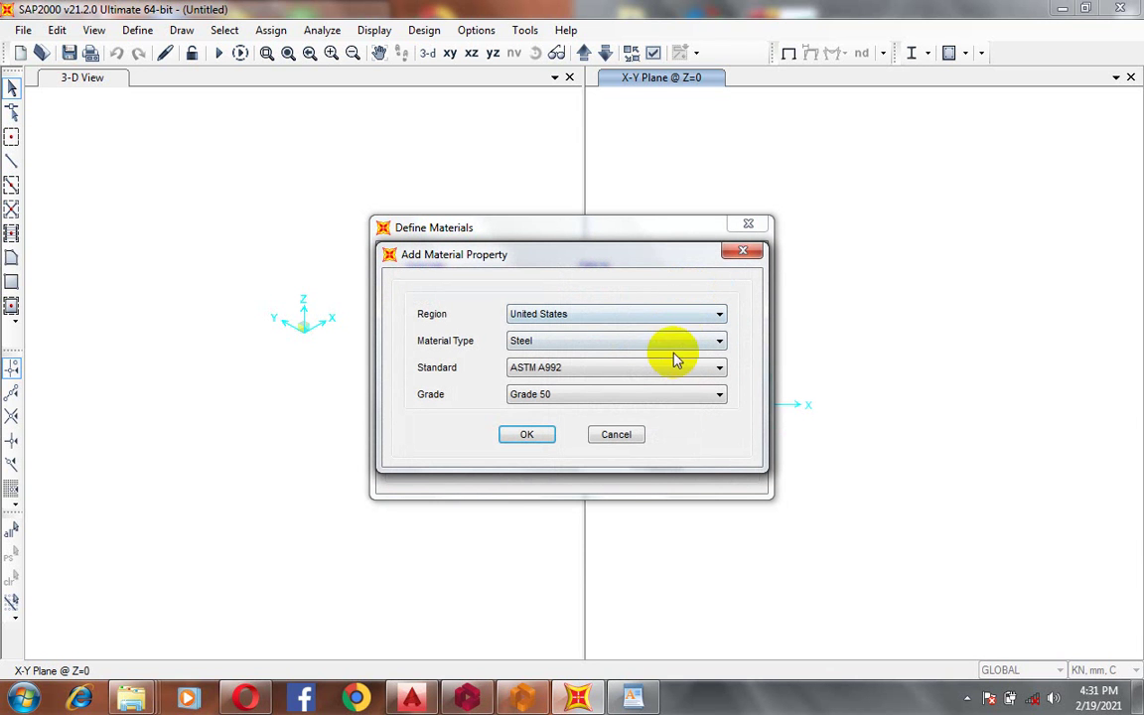
left_click(685, 396)
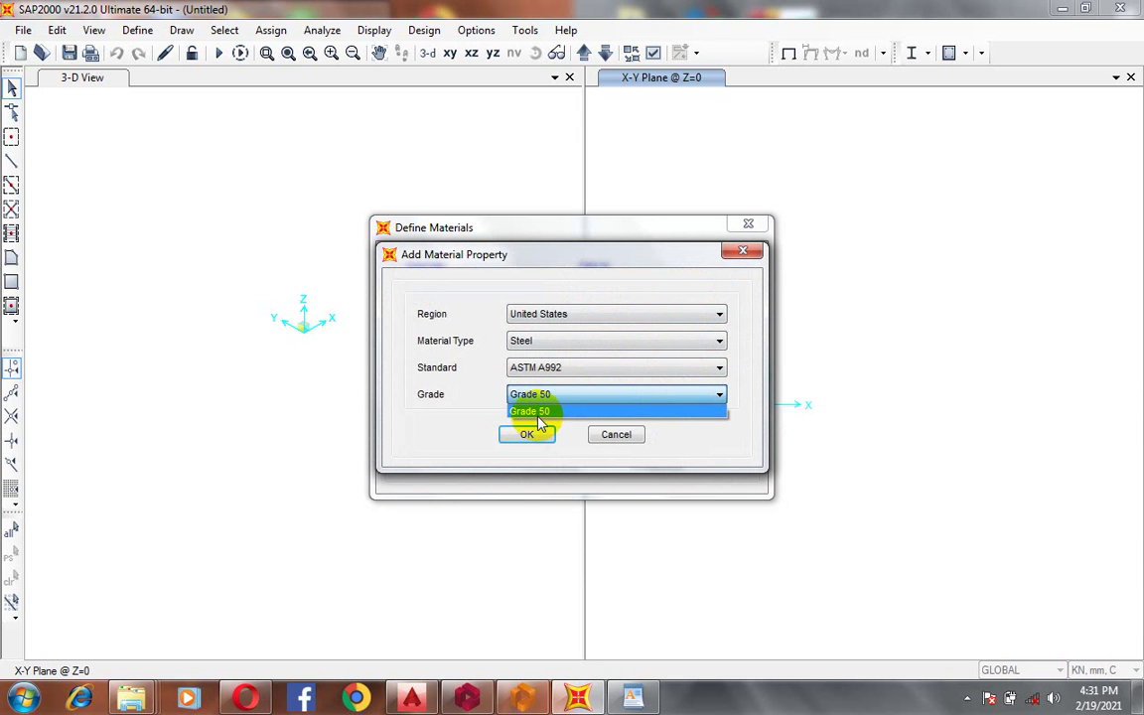
left_click(586, 393)
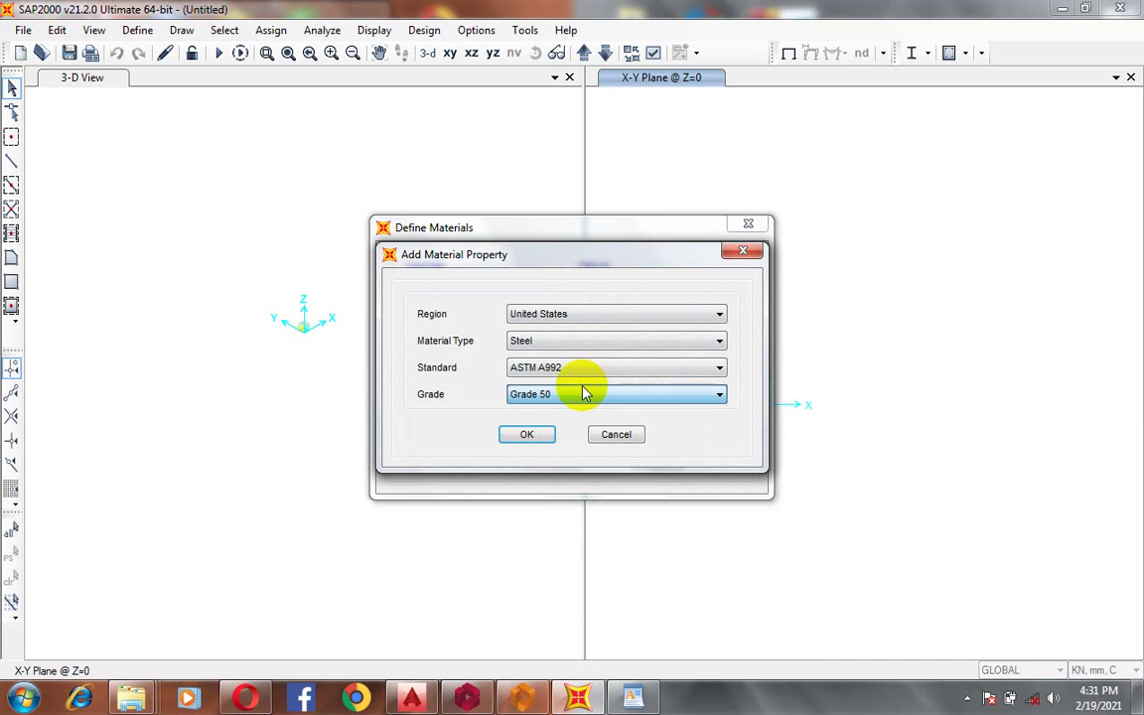
left_click(642, 316)
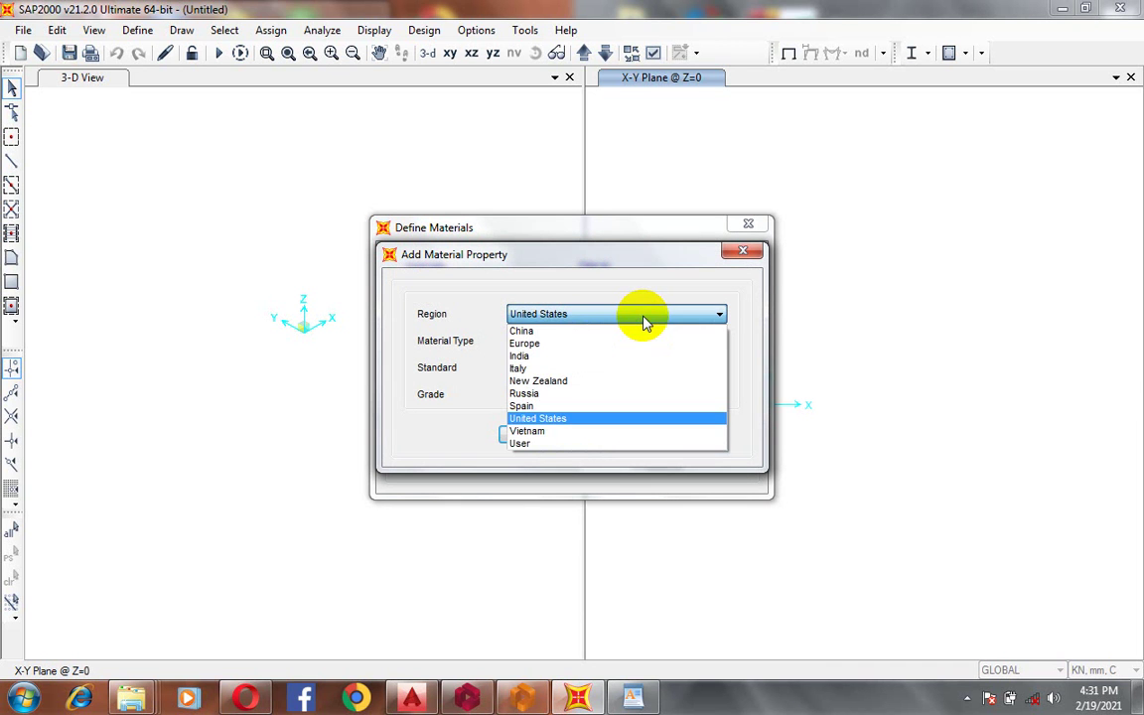
left_click(589, 344)
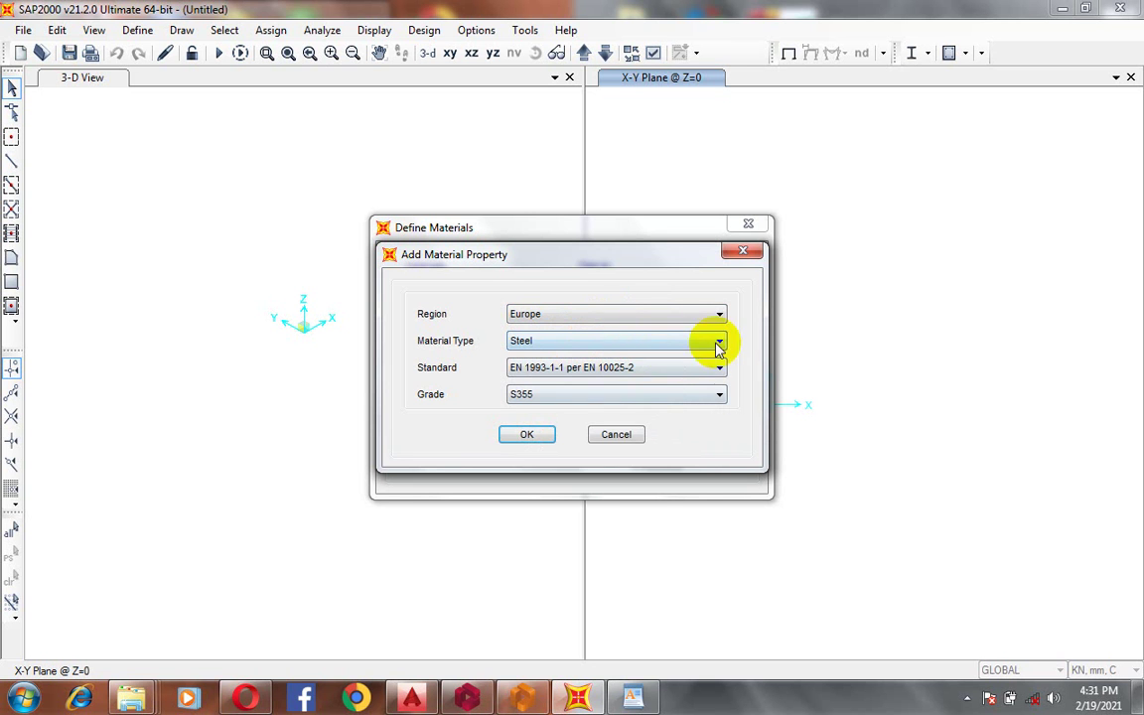
- Add a Steel material to EN 1993-1-1 per EN 10025-2 with grade S355, after checking the grade and standard options
left_click(661, 396)
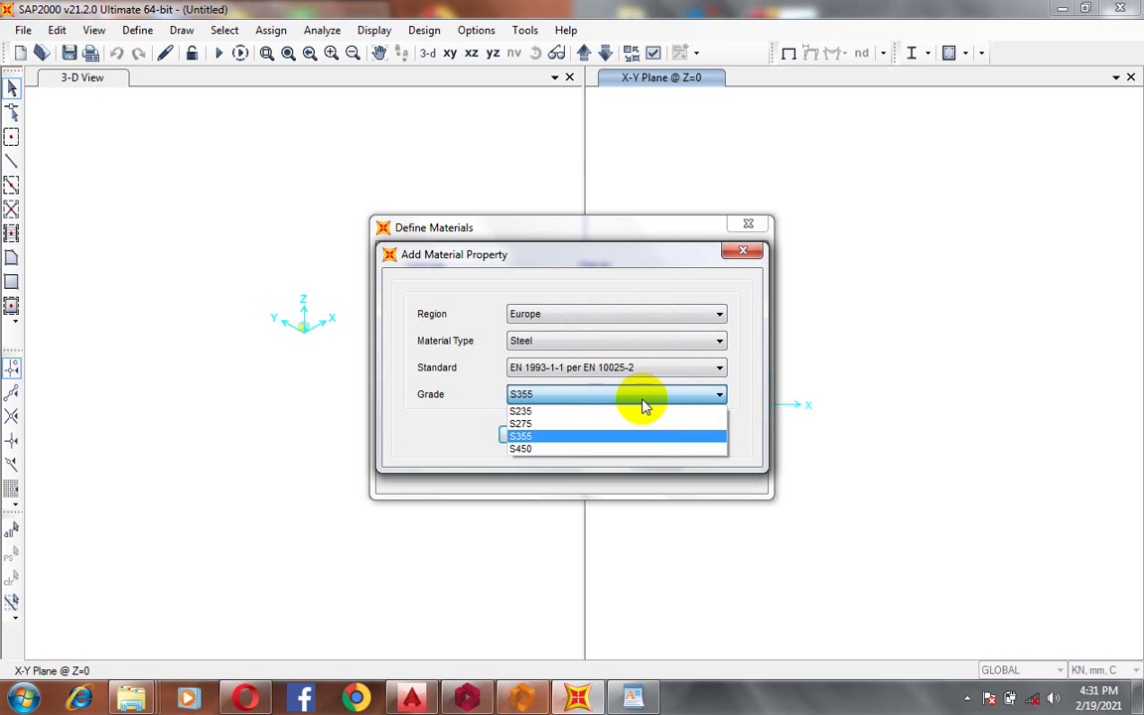
left_click(553, 427)
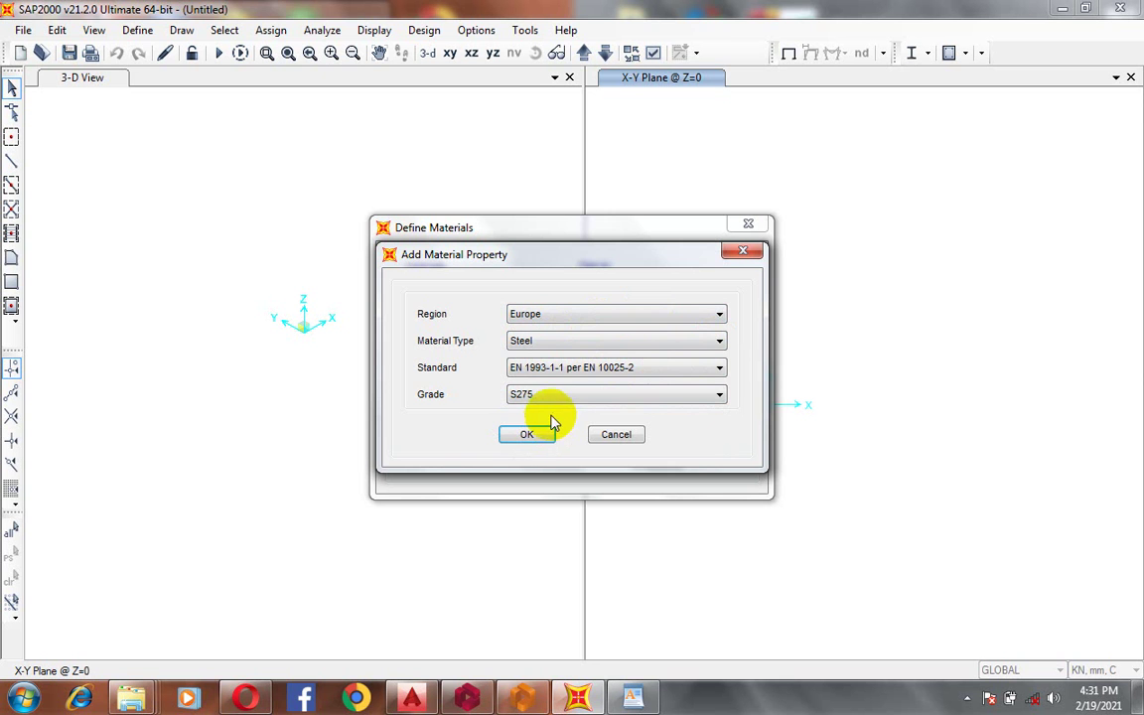
left_click(601, 368)
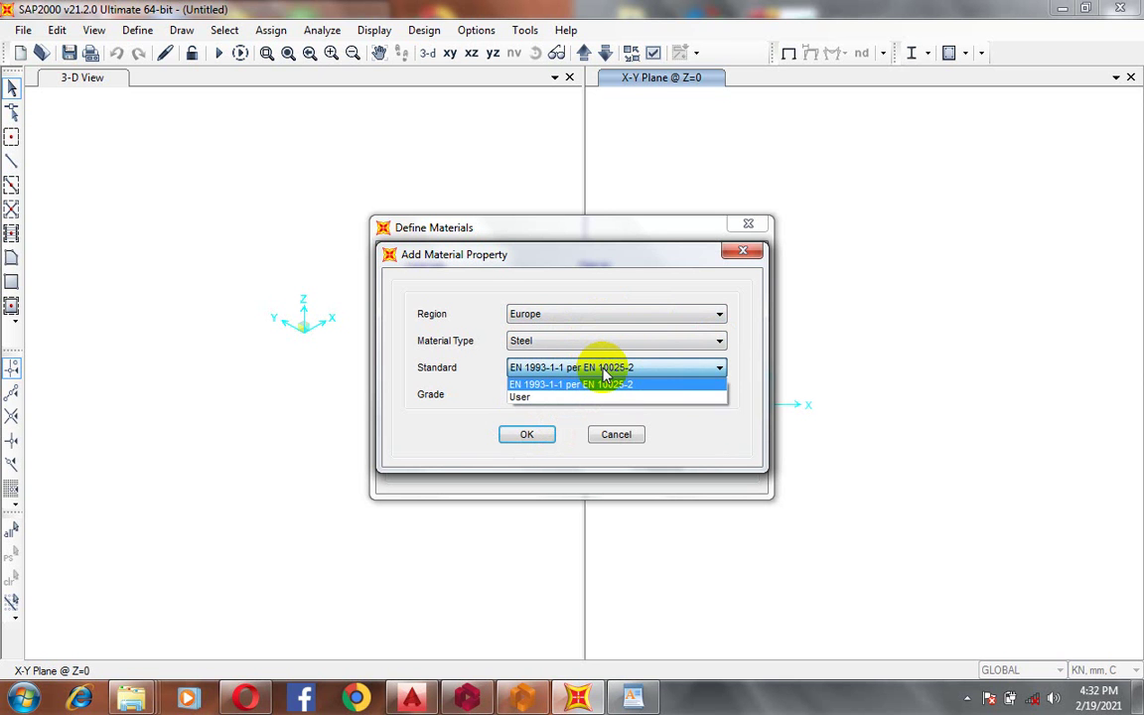
left_click(603, 373)
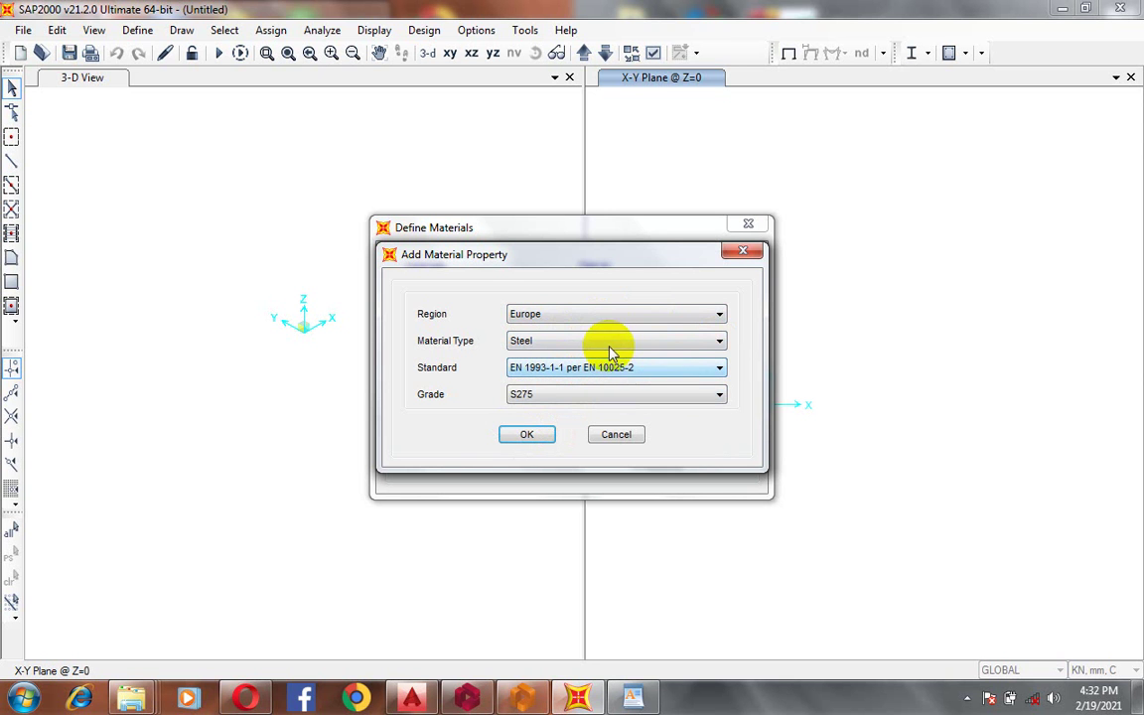
left_click(568, 343)
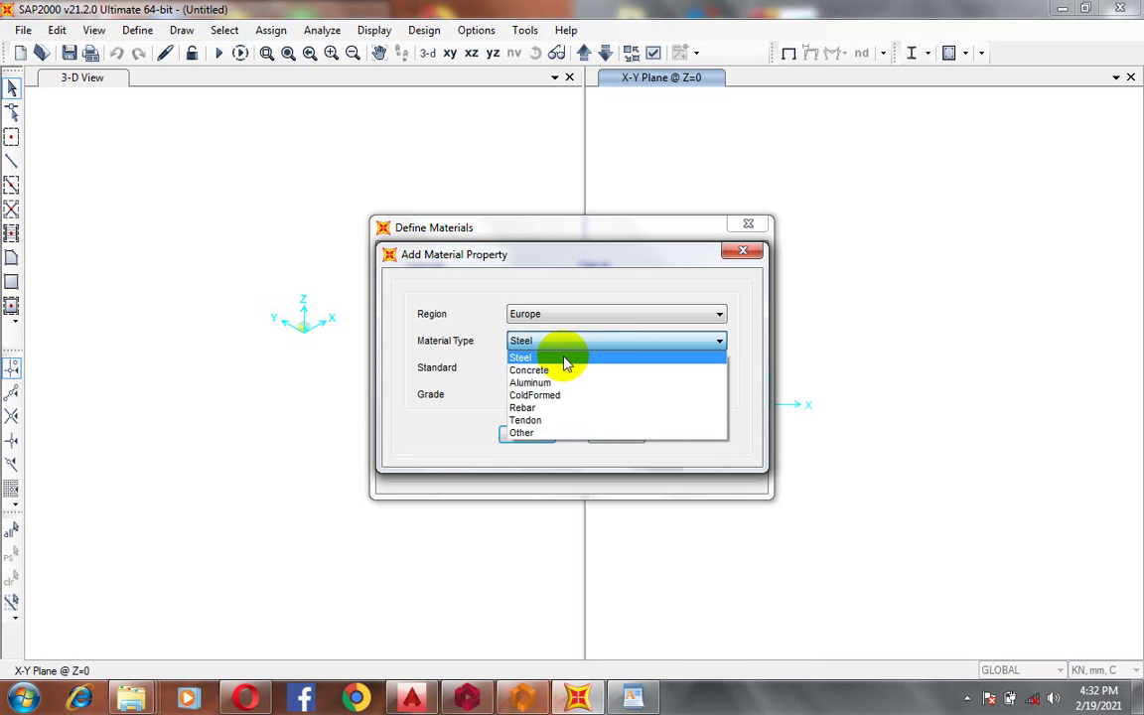
left_click(574, 358)
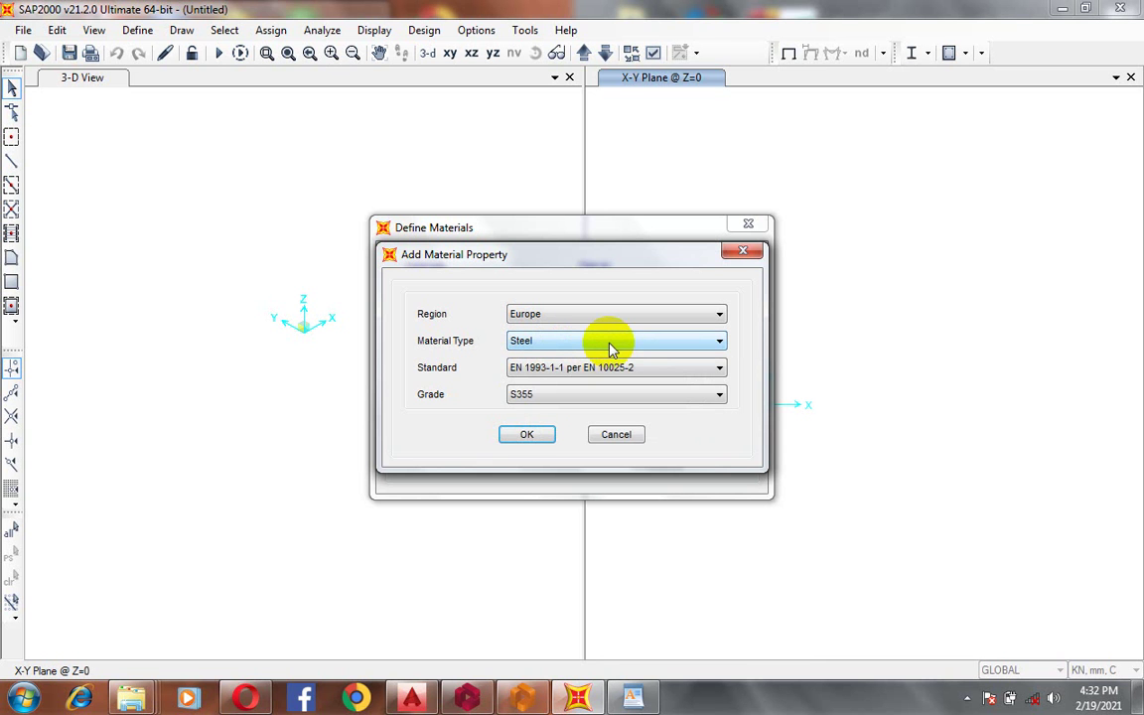
left_click(534, 434)
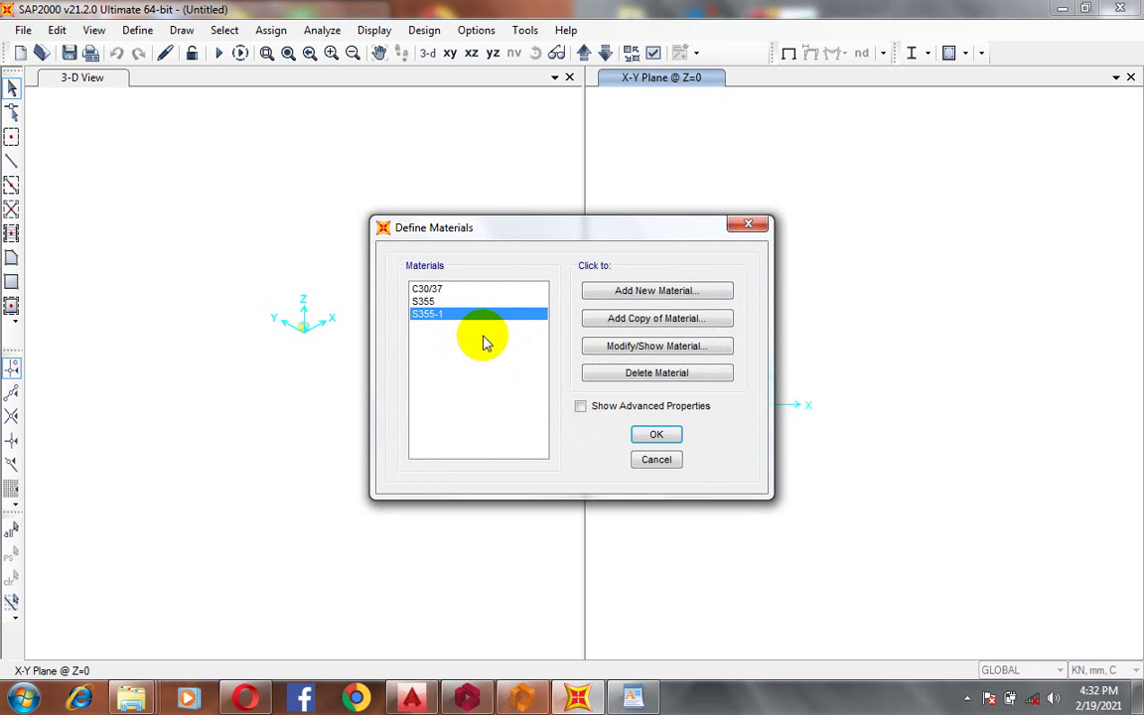
- Add another European Steel material to EN 1993-1-1 per EN 10025-2 with grade S275
left_click(652, 290)
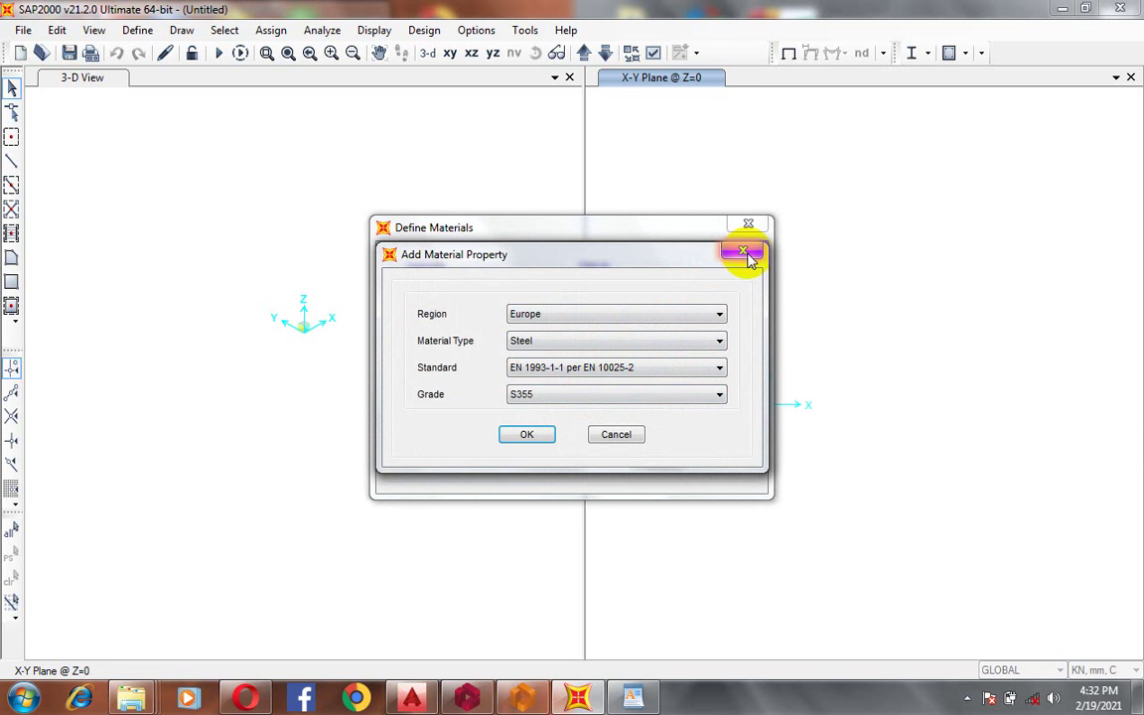
left_click(601, 394)
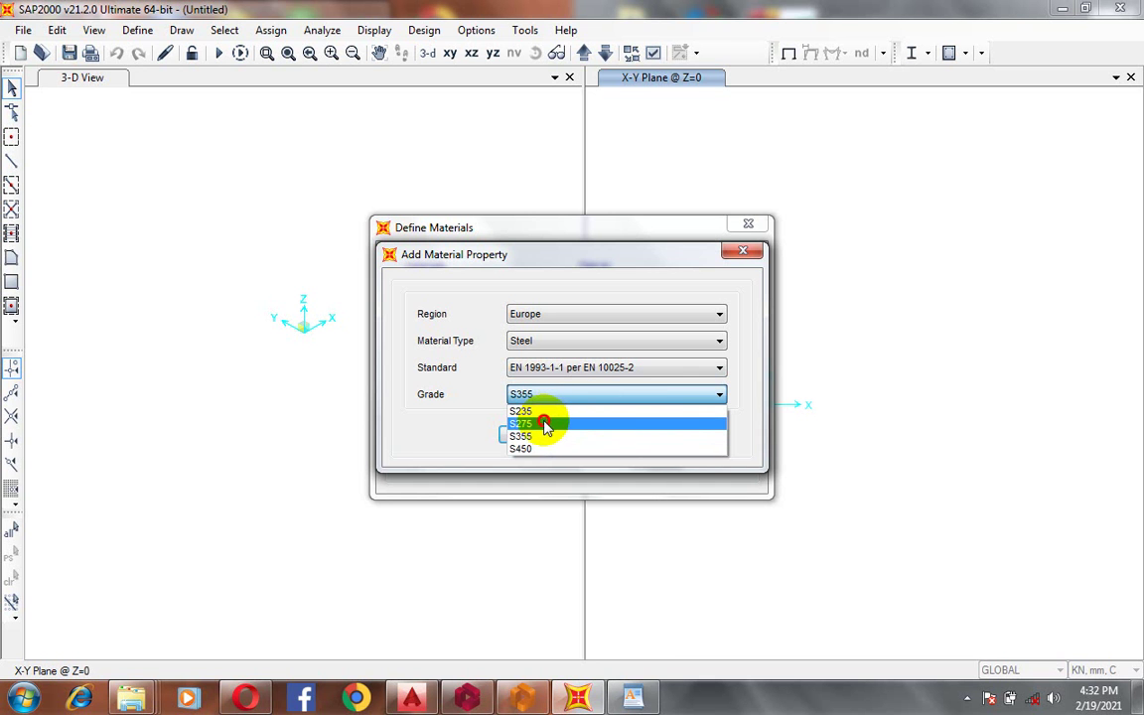
left_click(545, 425)
left_click(518, 437)
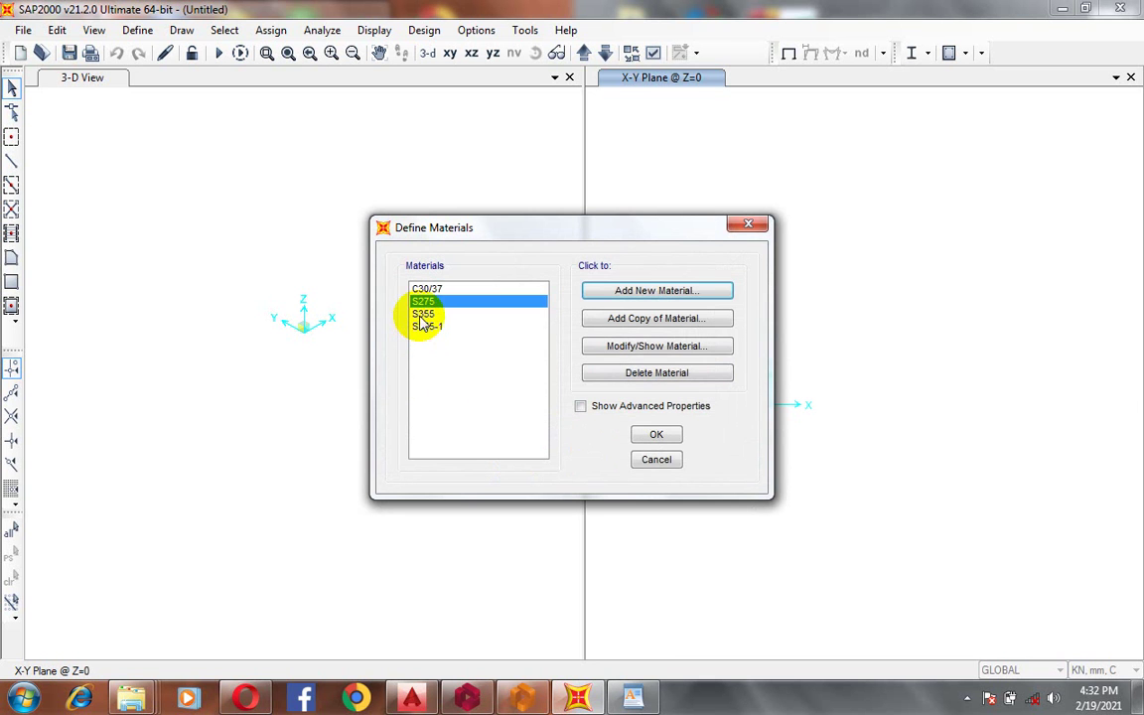
- Delete the S355 and S355-1 steel materials from the materials list
left_click(425, 315)
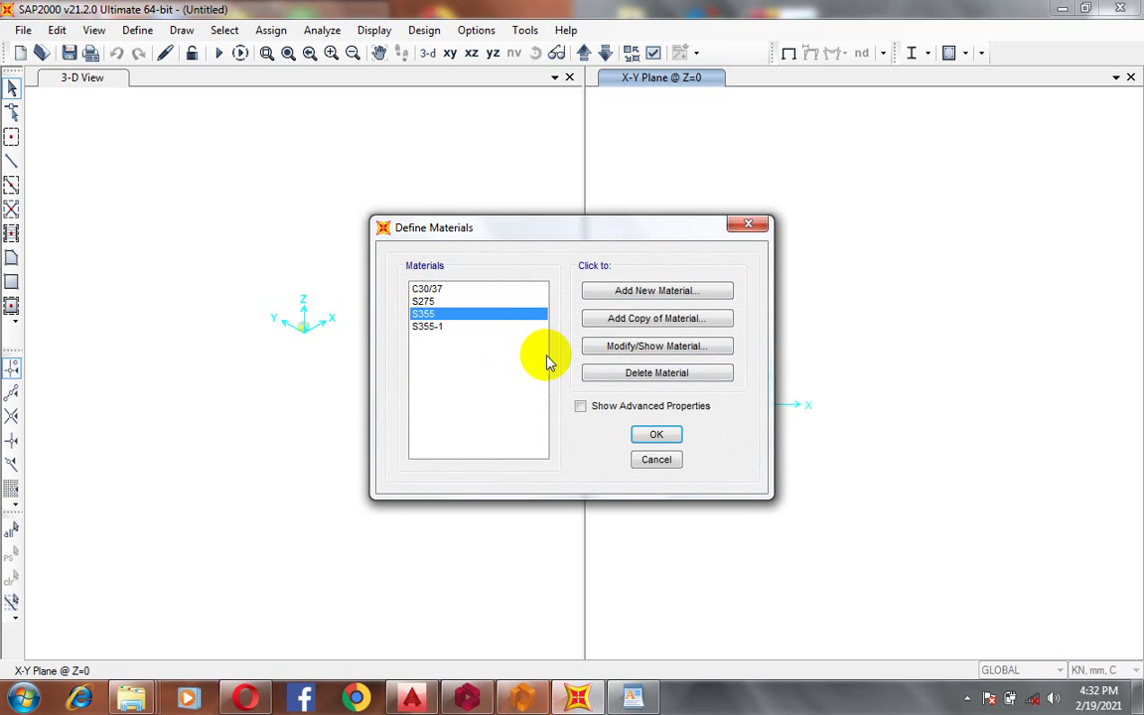
left_click(652, 374)
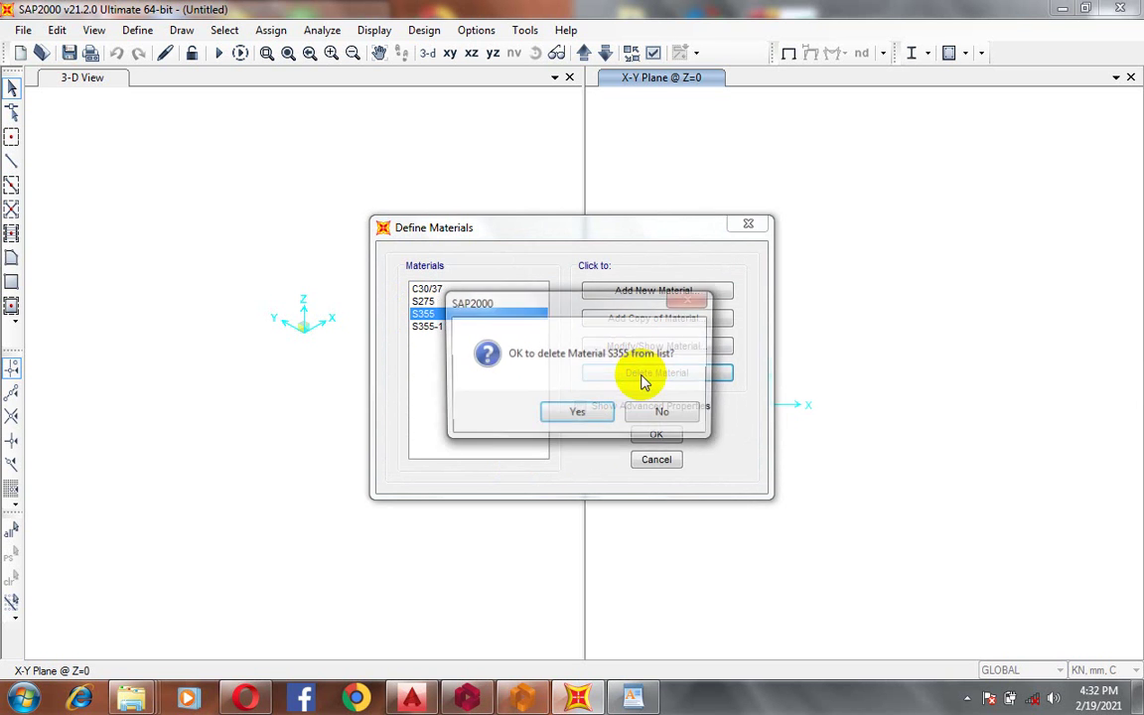
left_click(573, 415)
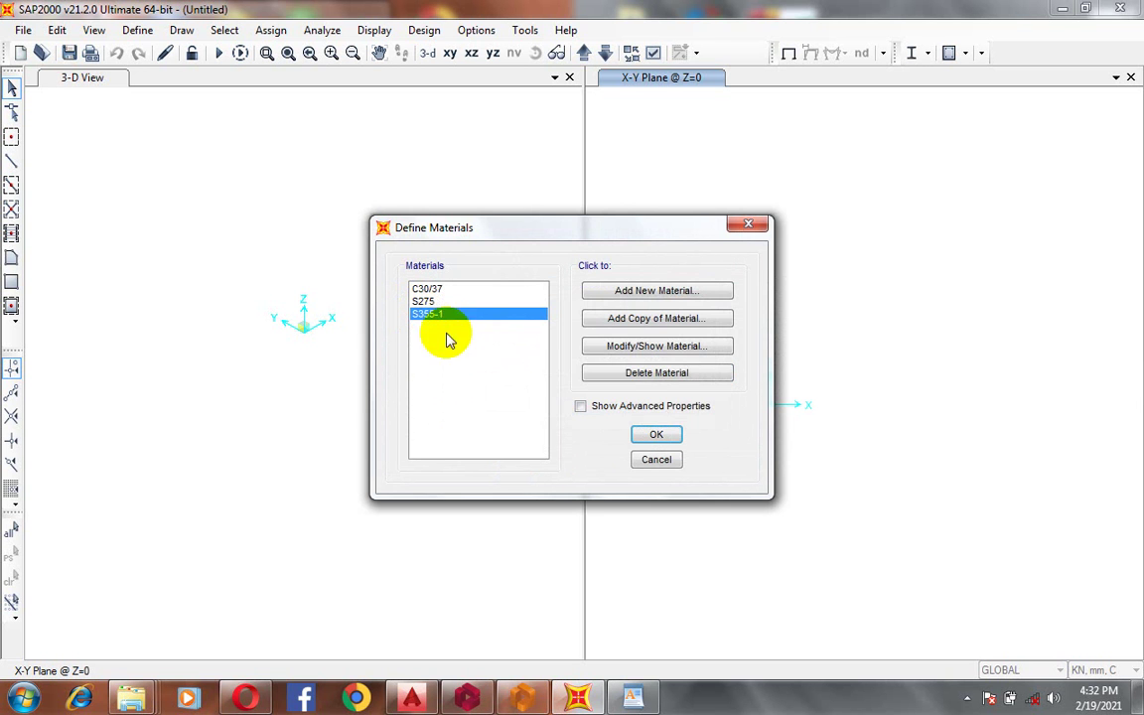
left_click(637, 375)
left_click(582, 414)
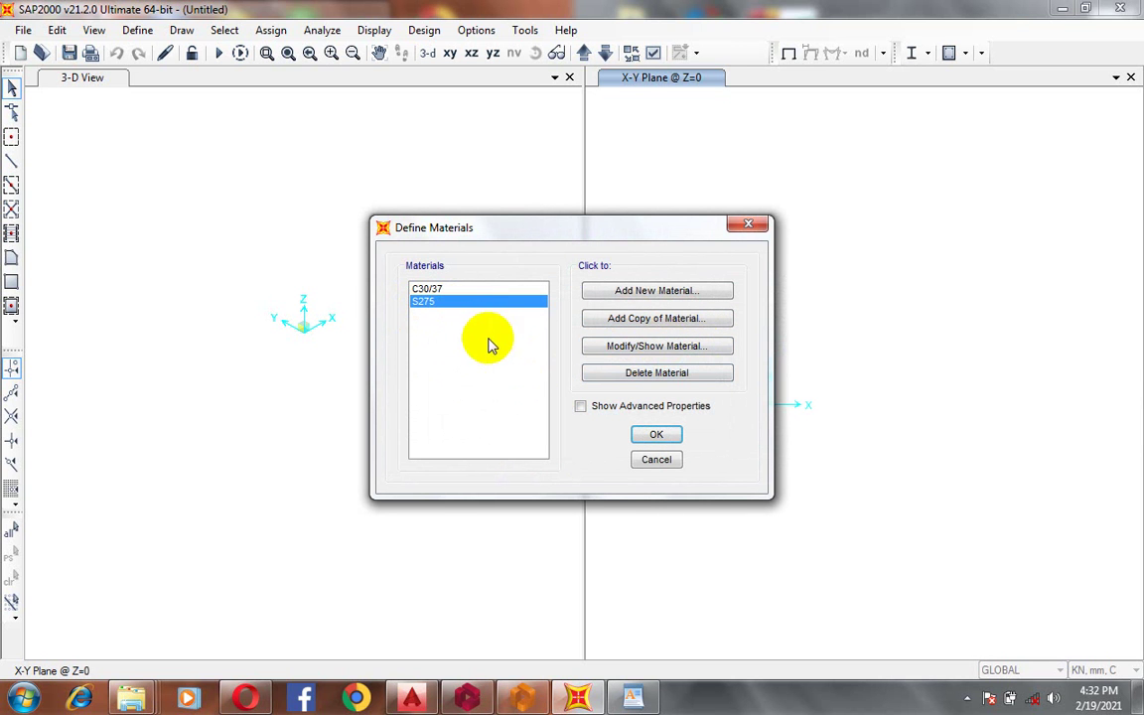
- Add a European Concrete material to EN 1992-1-1 per EN 206-1 with grade C20/25 and rename it Conc20/25
left_click(667, 290)
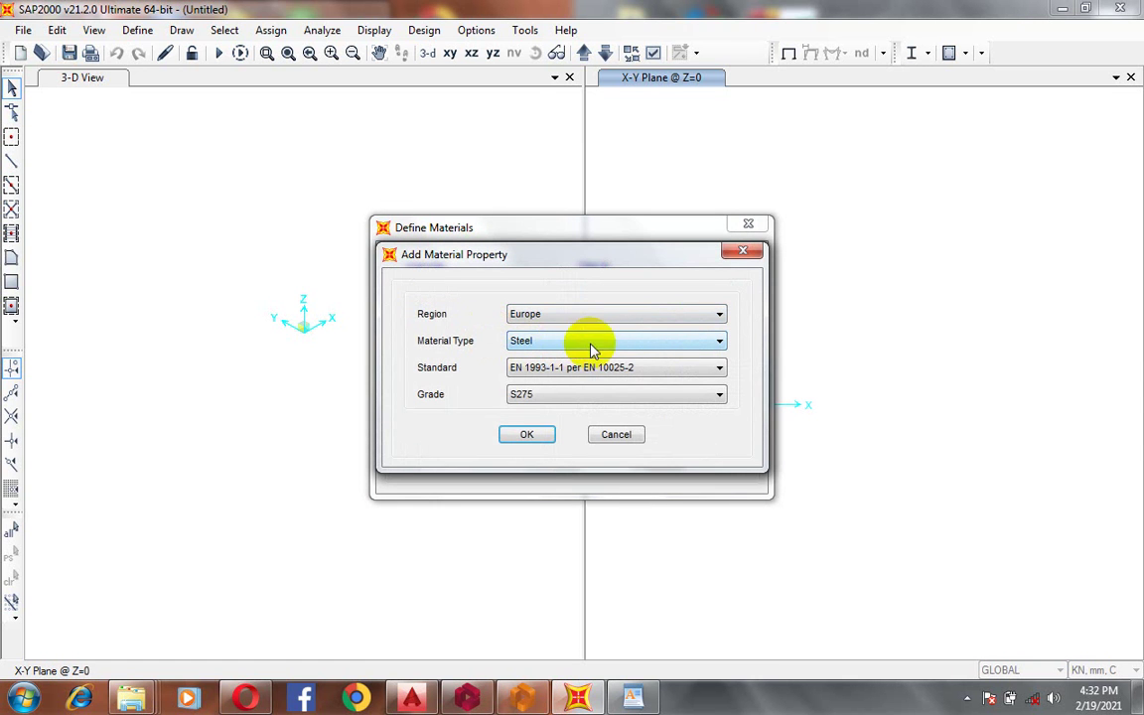
left_click(544, 313)
left_click(583, 342)
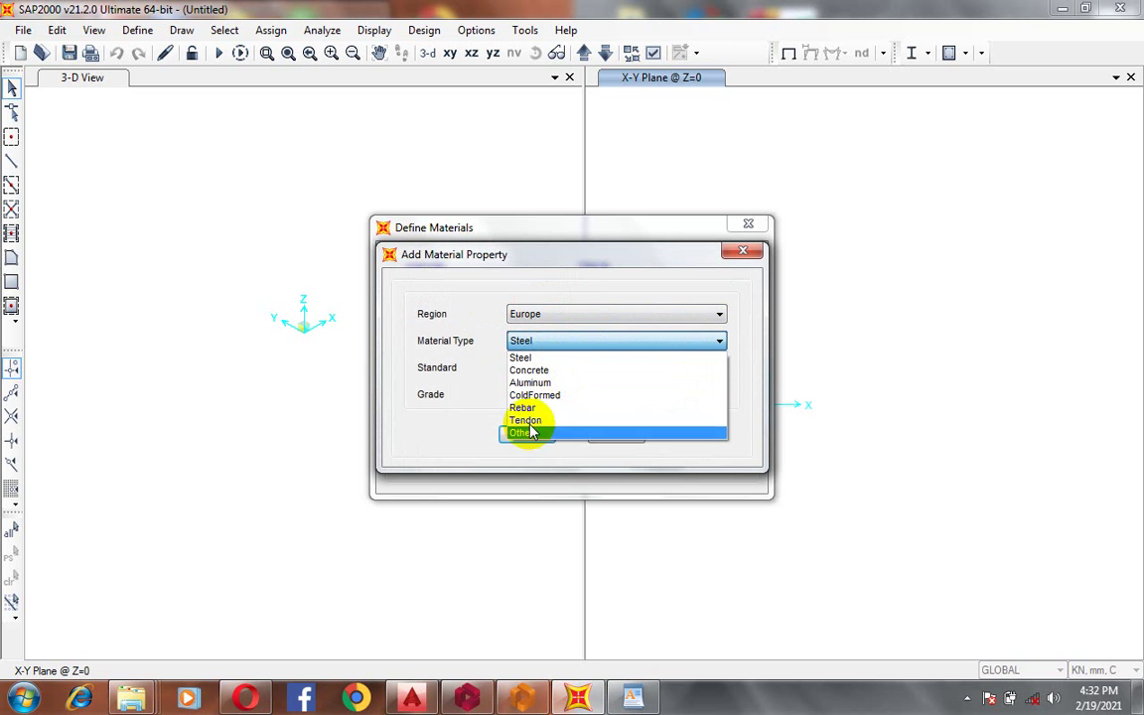
left_click(548, 372)
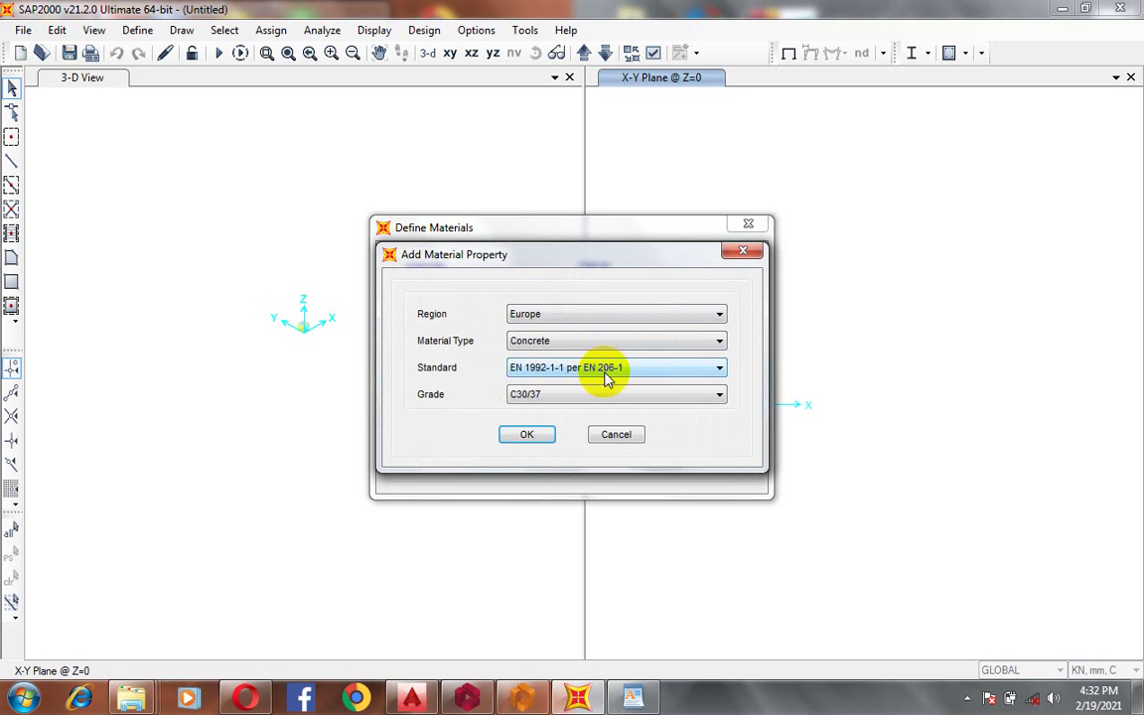
left_click(646, 394)
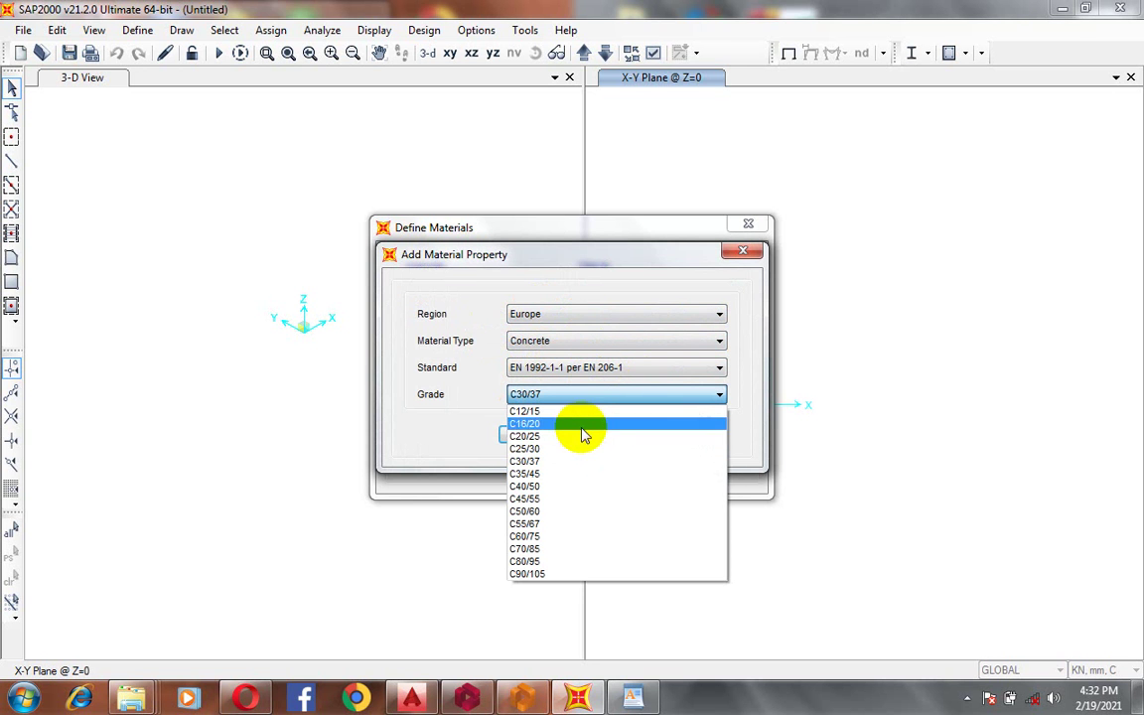
left_click(571, 438)
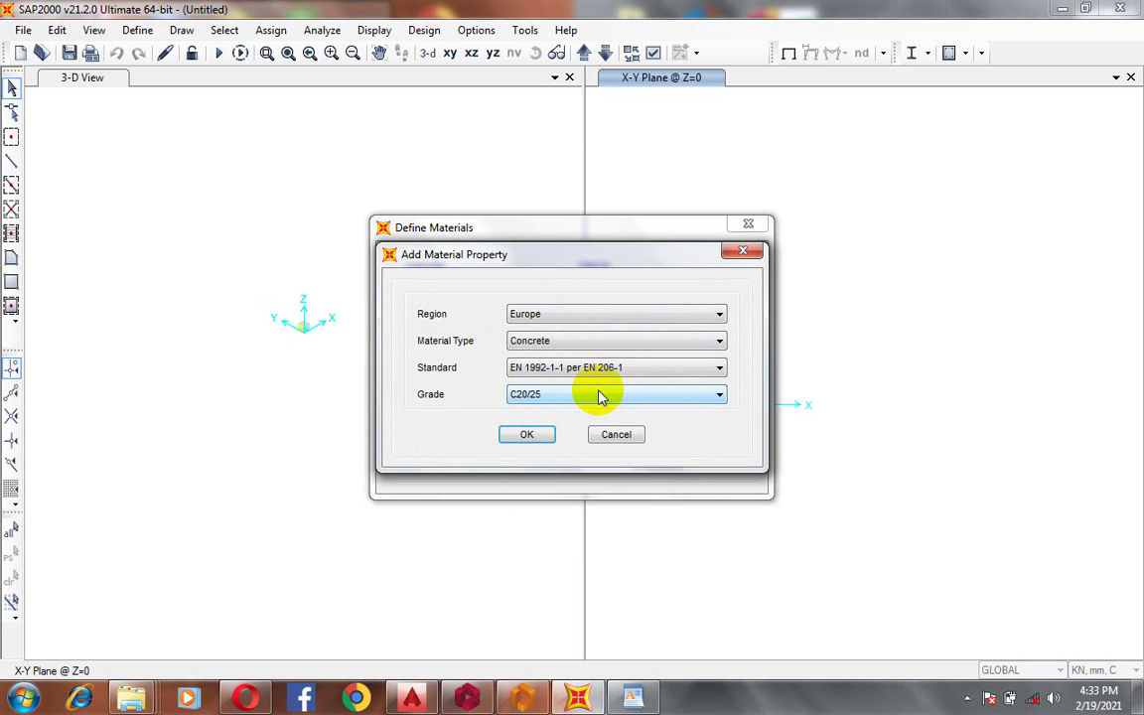
left_click(529, 436)
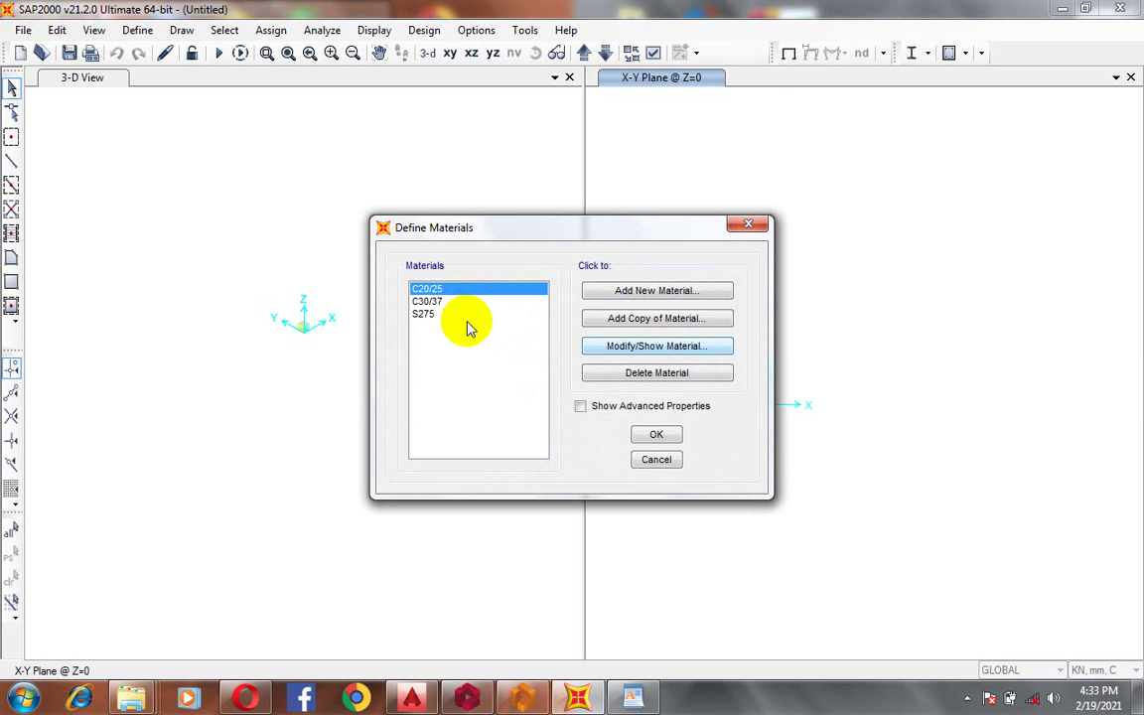
double_click(452, 289)
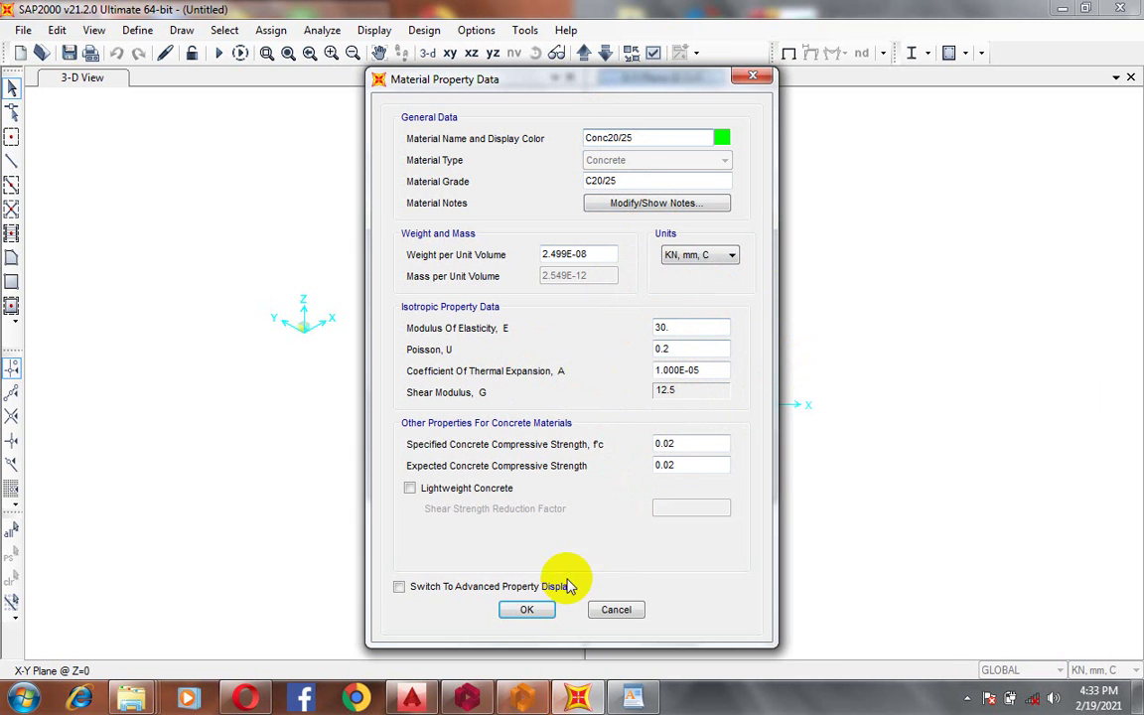
left_click(532, 611)
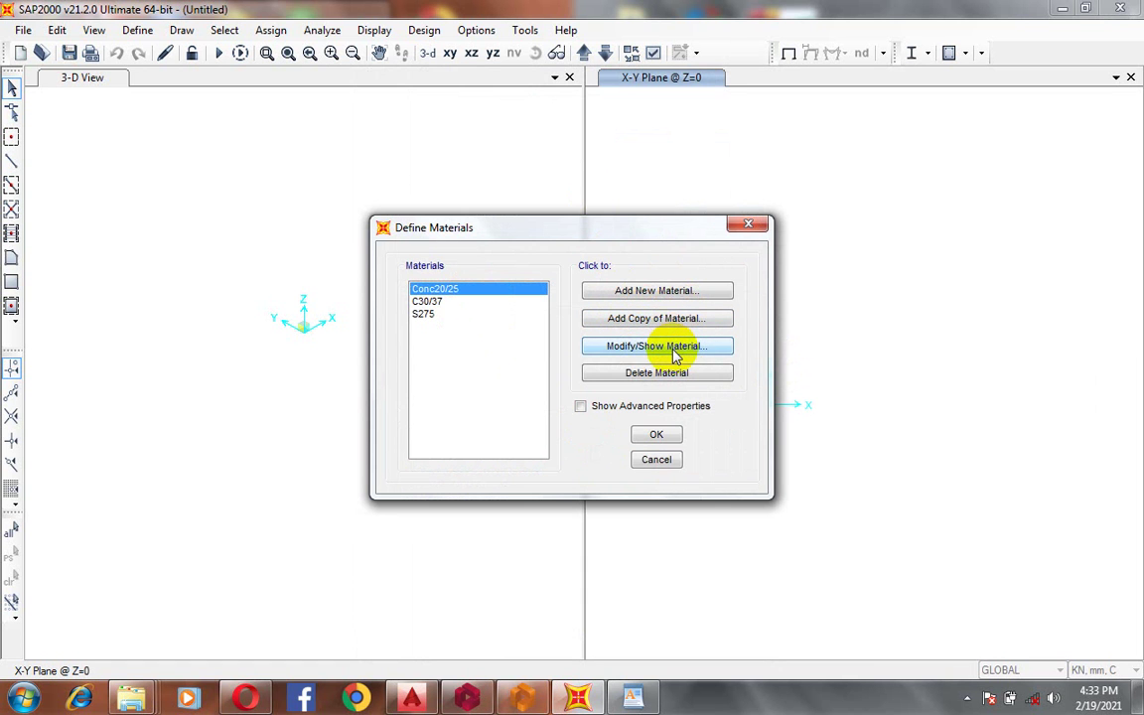
- Add a European Rebar material with its default name and properties, and finish defining materials
left_click(683, 293)
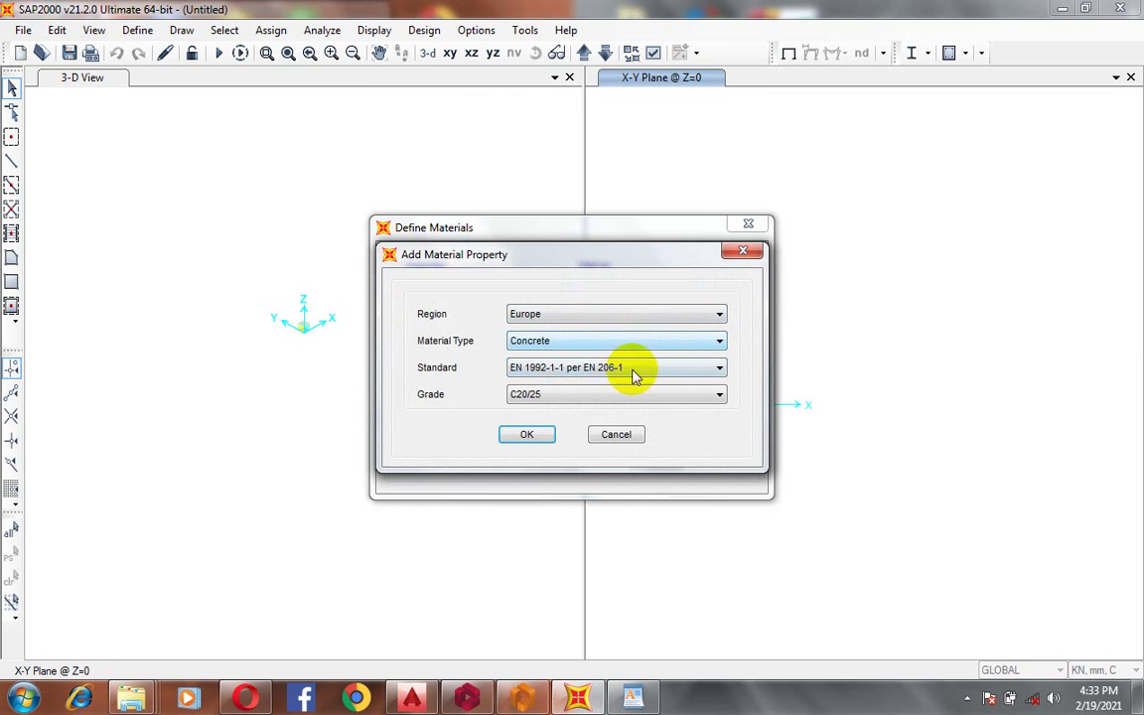
left_click(641, 343)
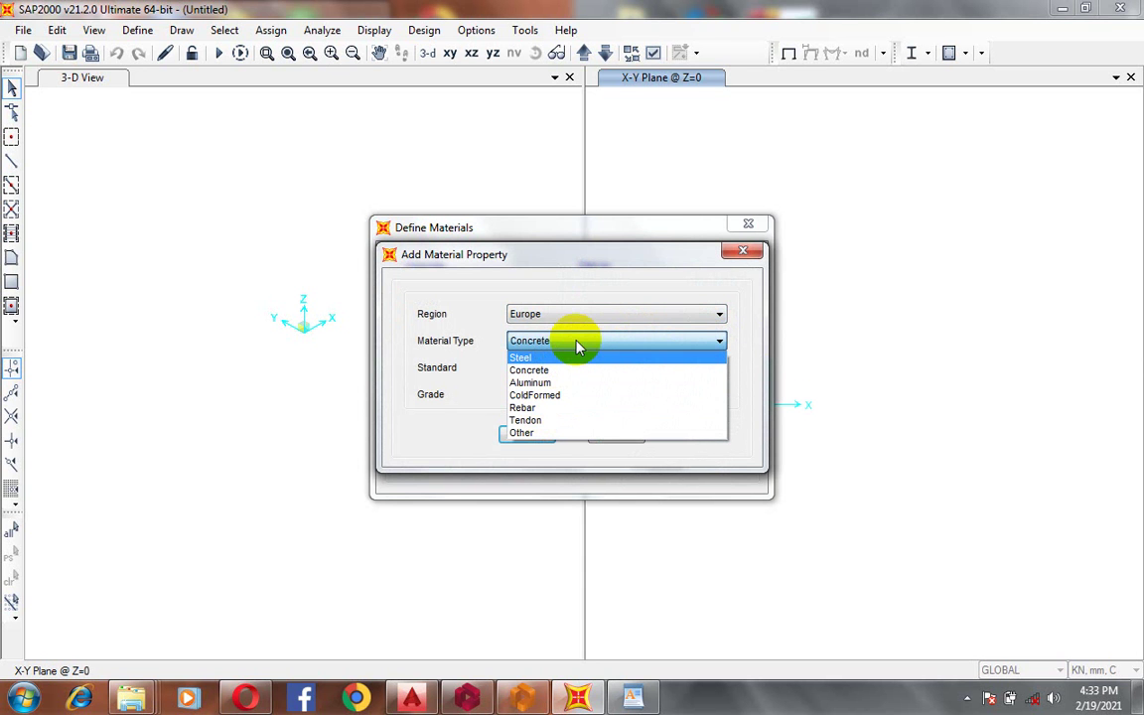
left_click(582, 407)
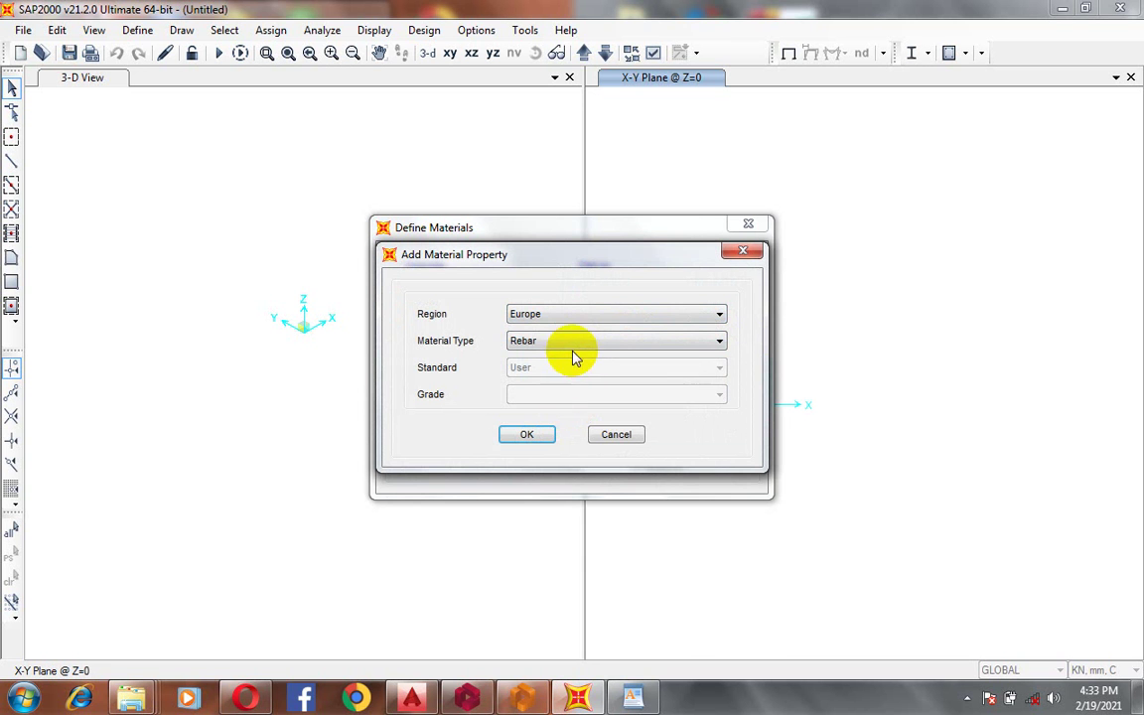
left_click(527, 435)
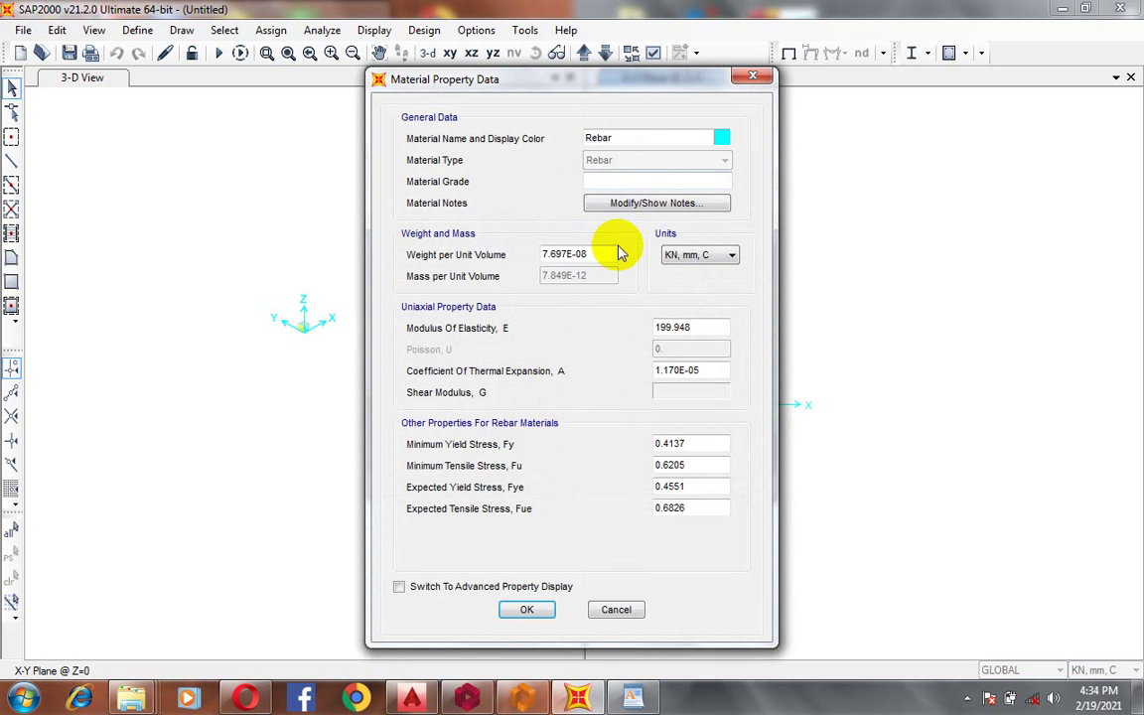
left_click(536, 613)
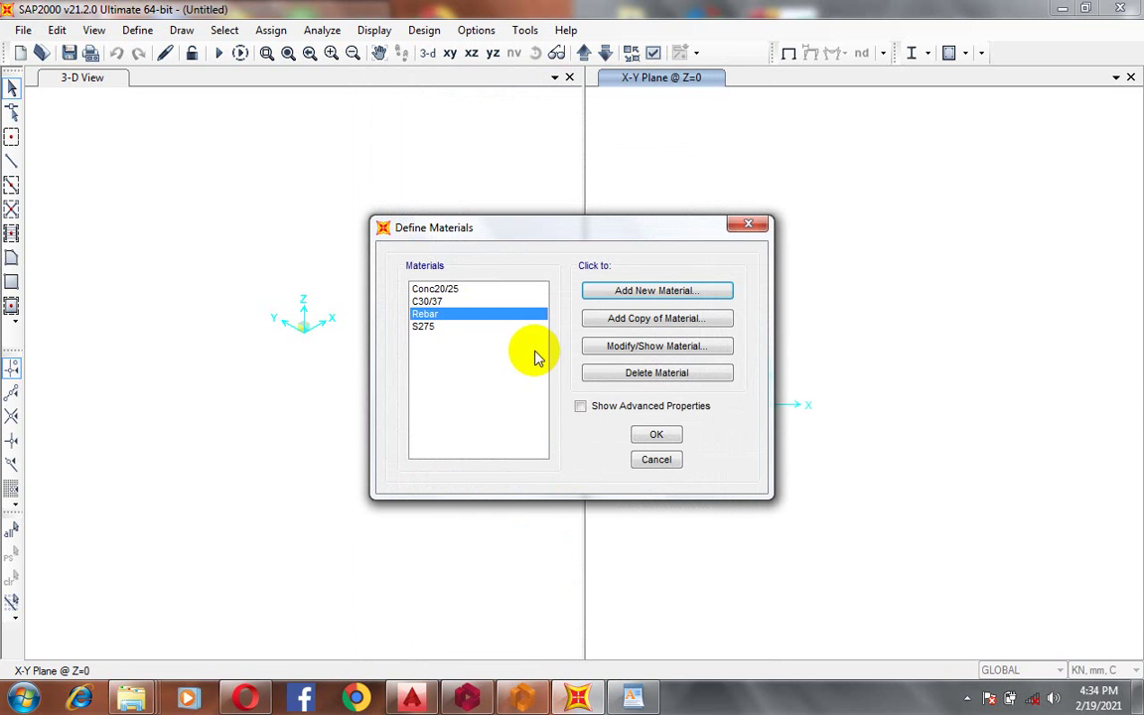
left_click(658, 436)
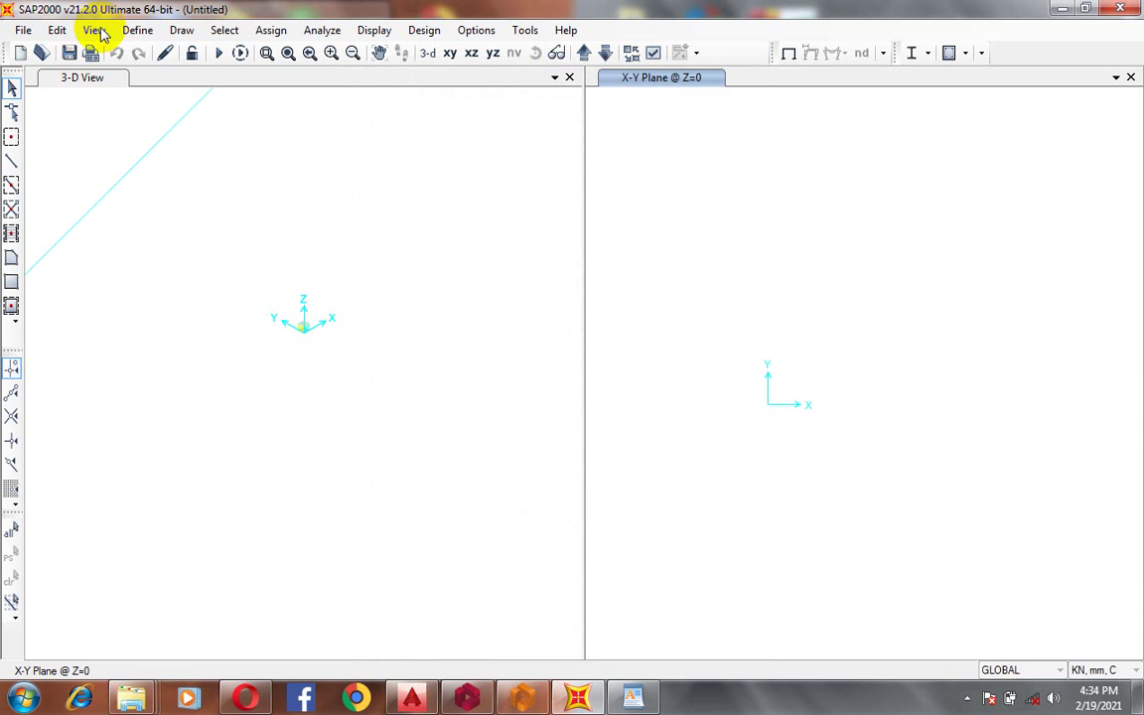
left_click(55, 38)
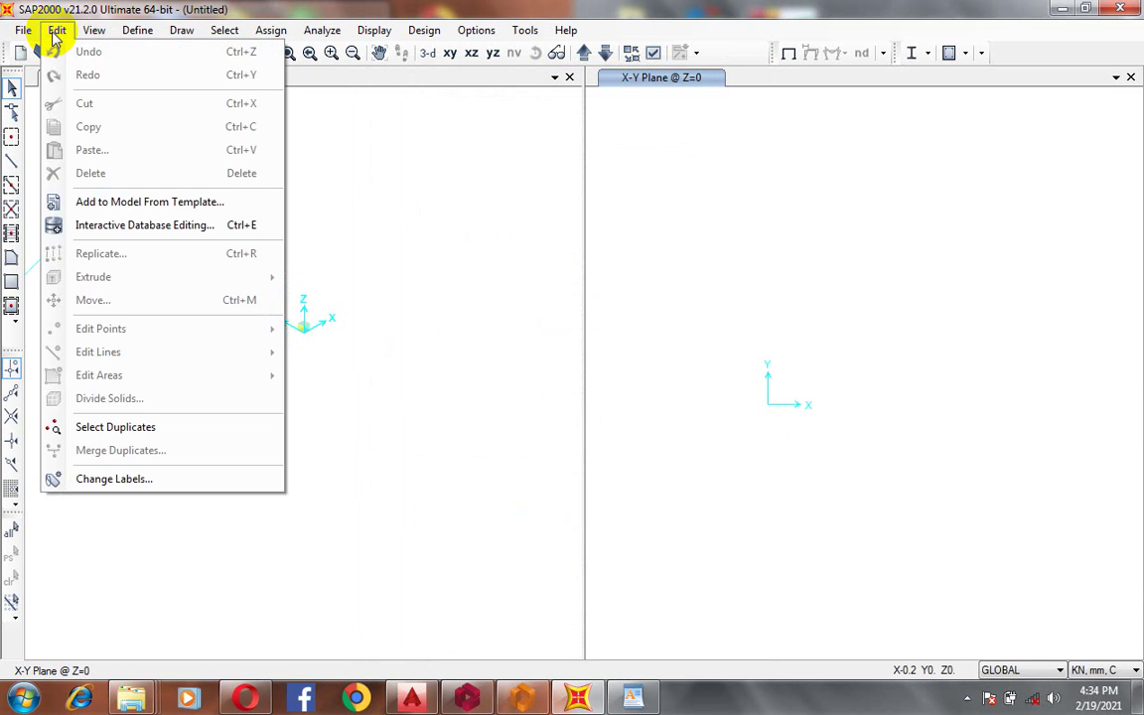
left_click(110, 12)
left_click(101, 34)
mouse_move(138, 36)
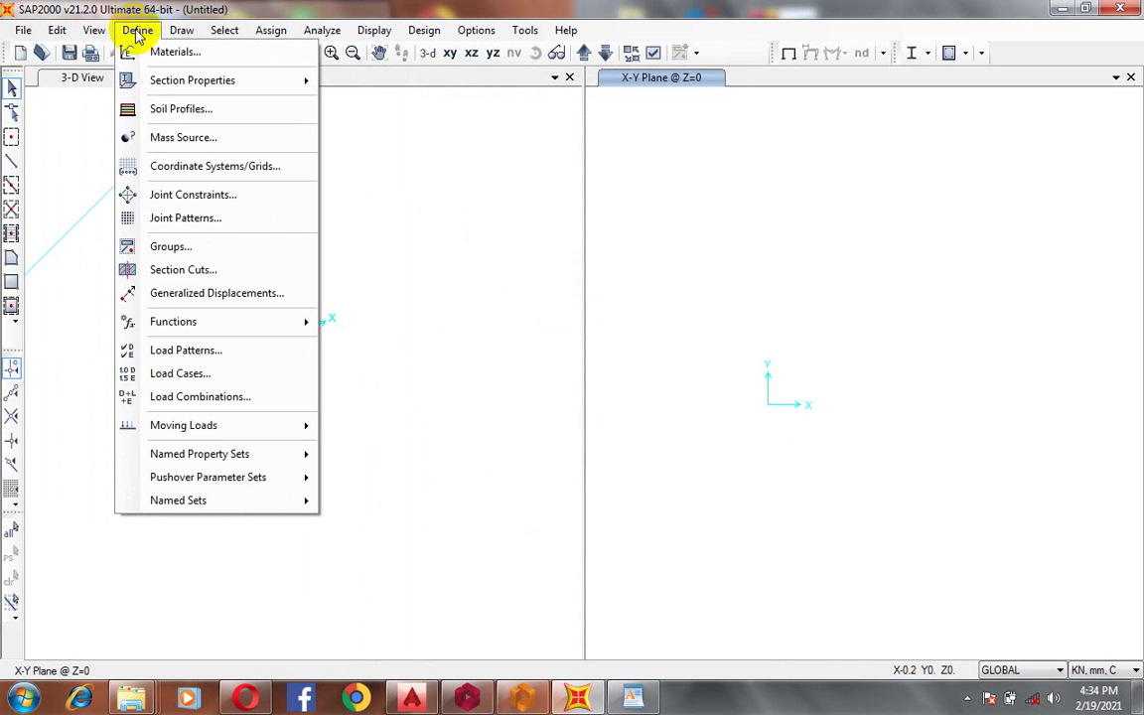
left_click(138, 33)
left_click(142, 30)
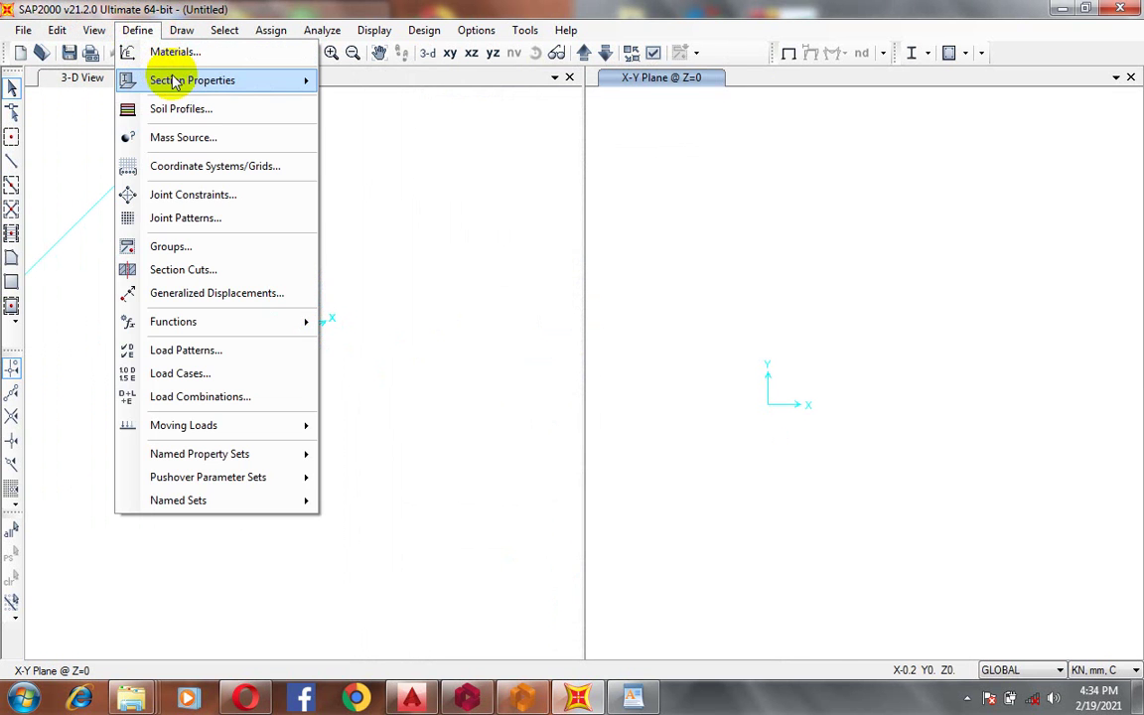
mouse_move(177, 83)
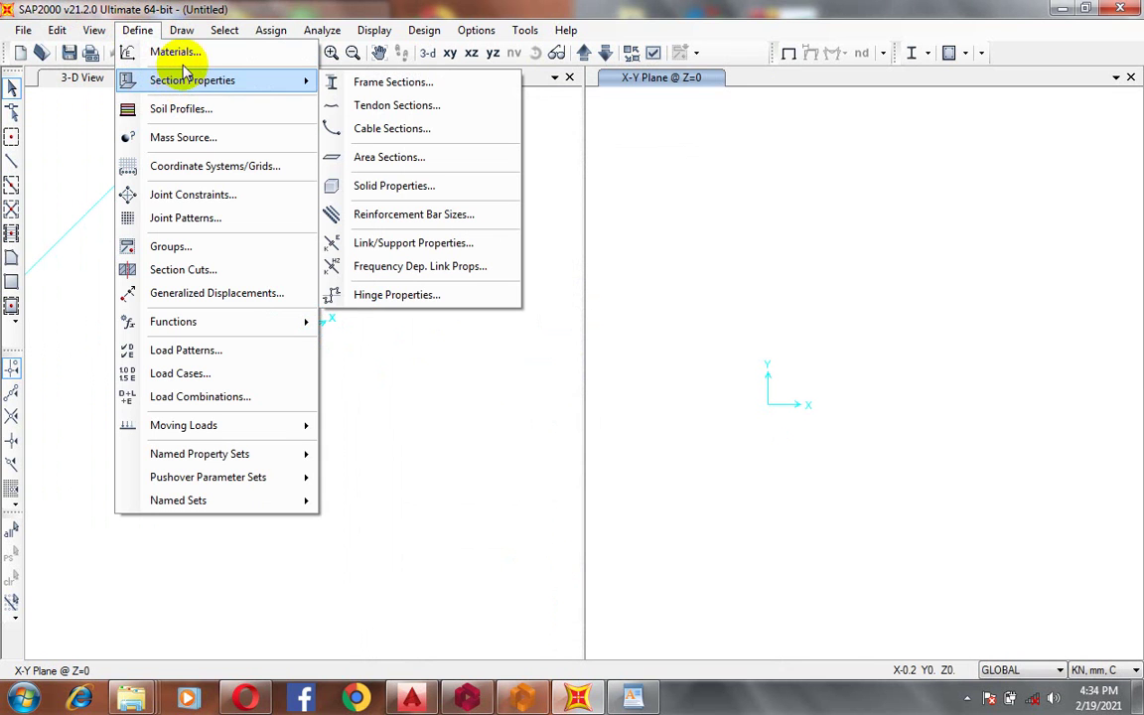
left_click(326, 48)
- Start a new frame section of type Concrete with a Rectangular shape, after checking the available section property types
left_click(135, 31)
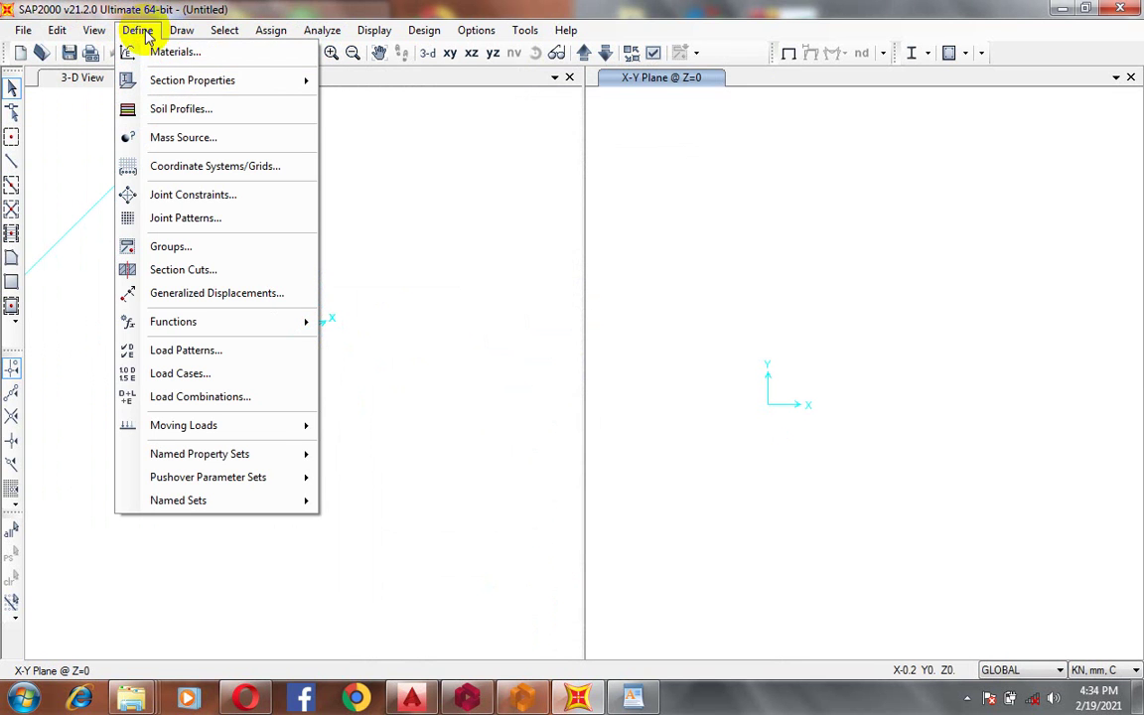
mouse_move(229, 83)
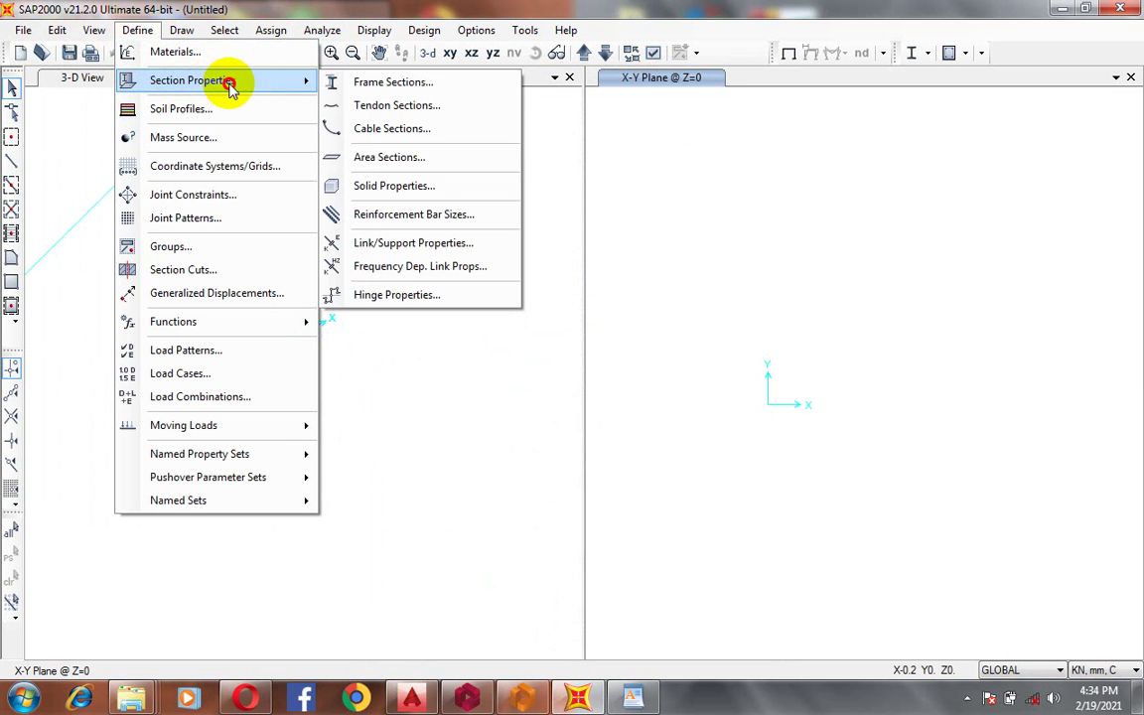
left_click(448, 92)
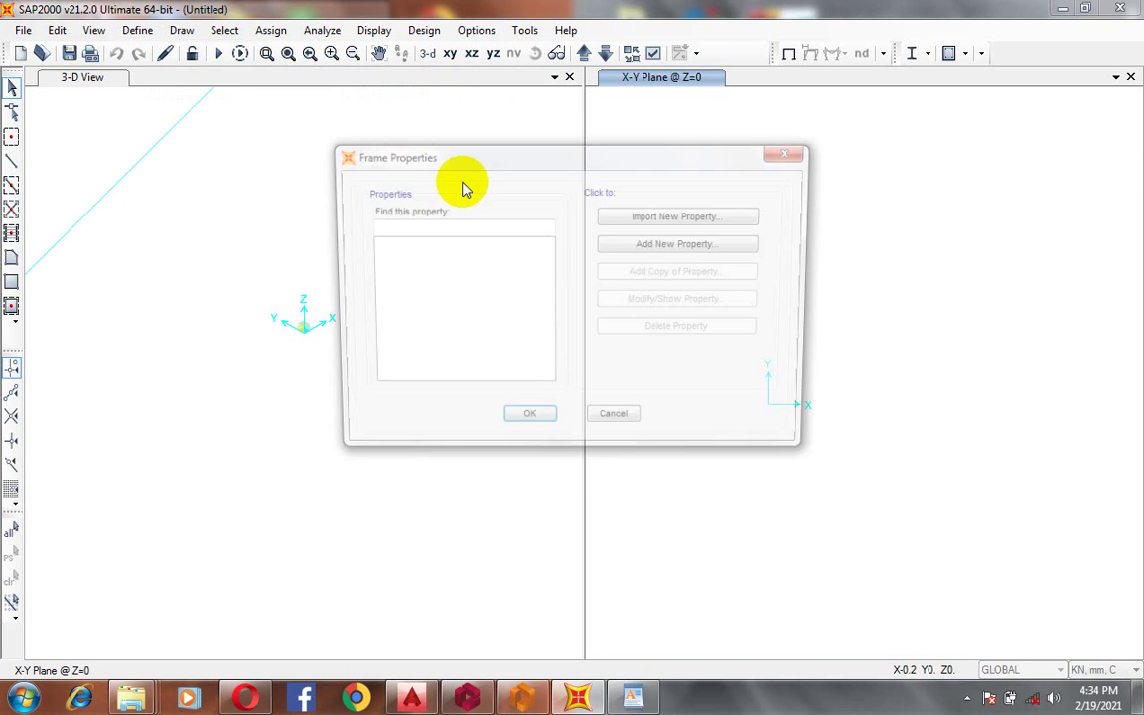
left_click(722, 254)
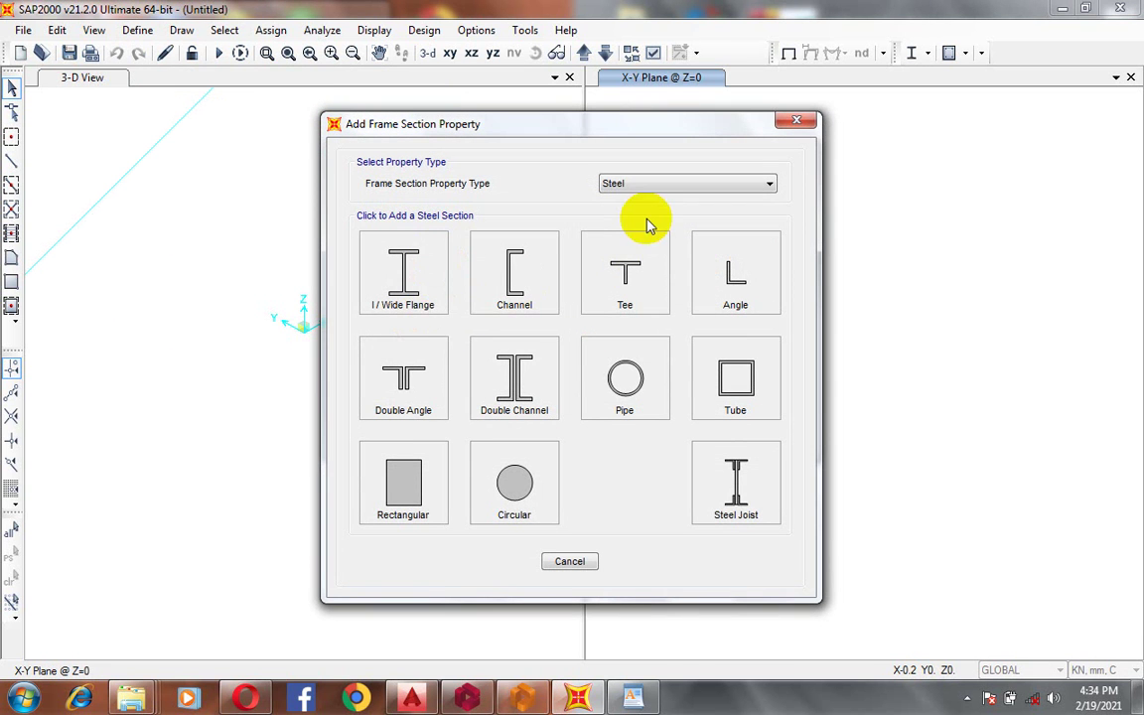
left_click(677, 187)
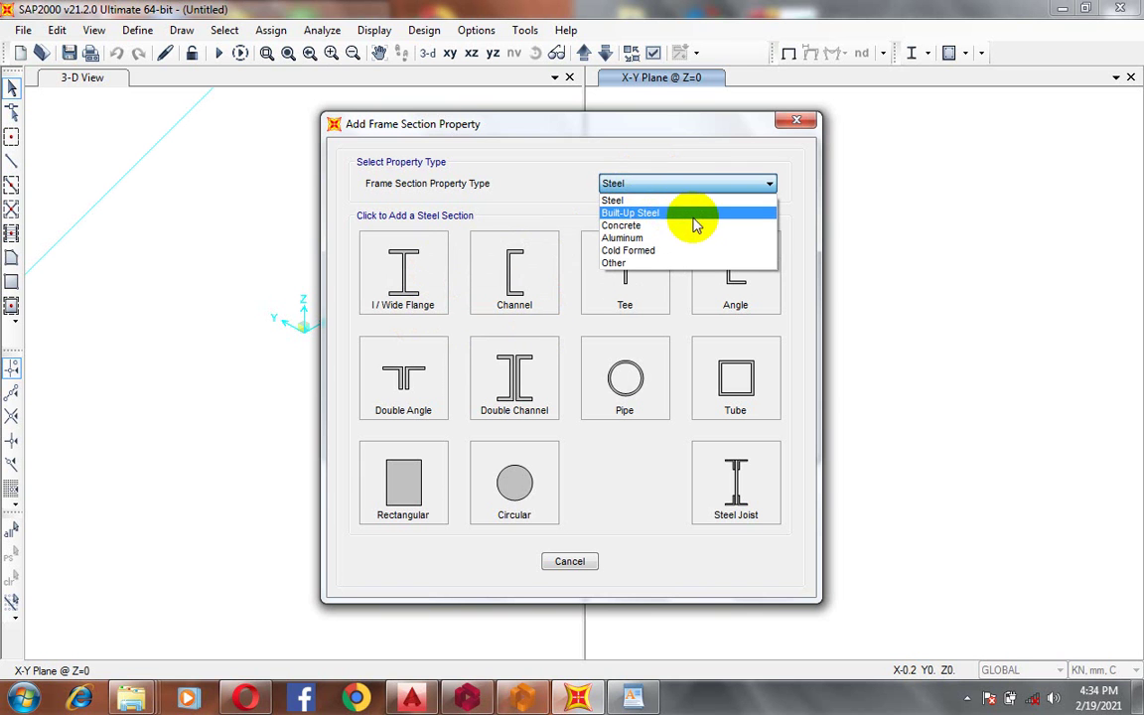
left_click(656, 189)
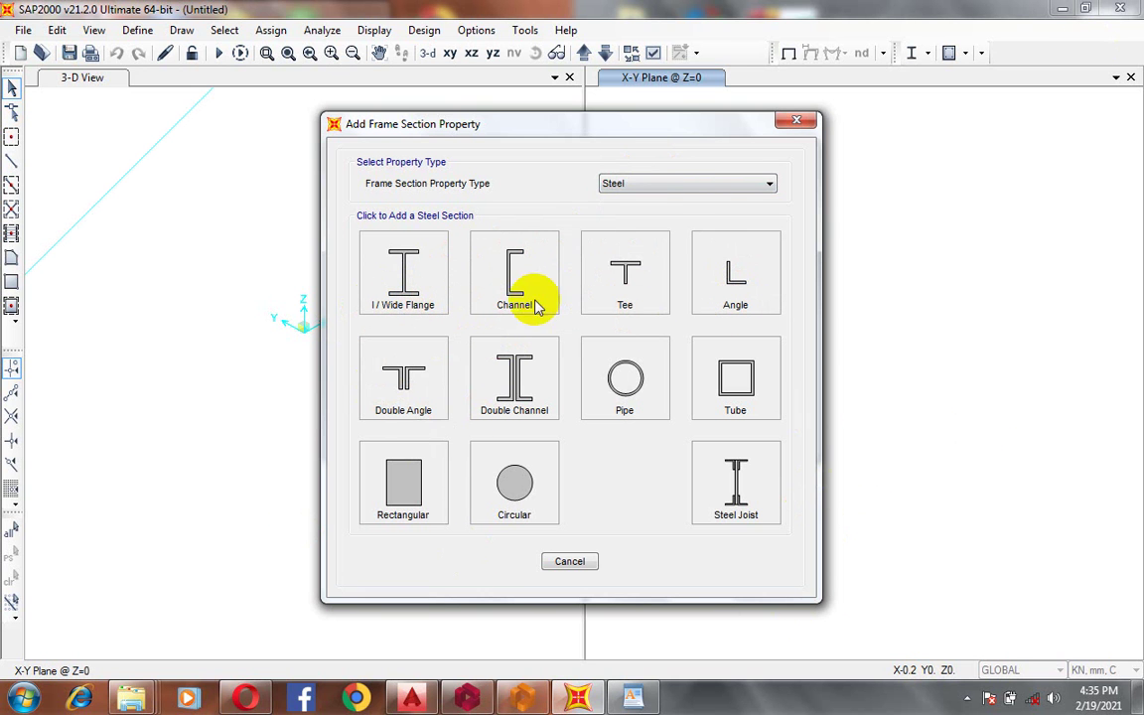
left_click(719, 188)
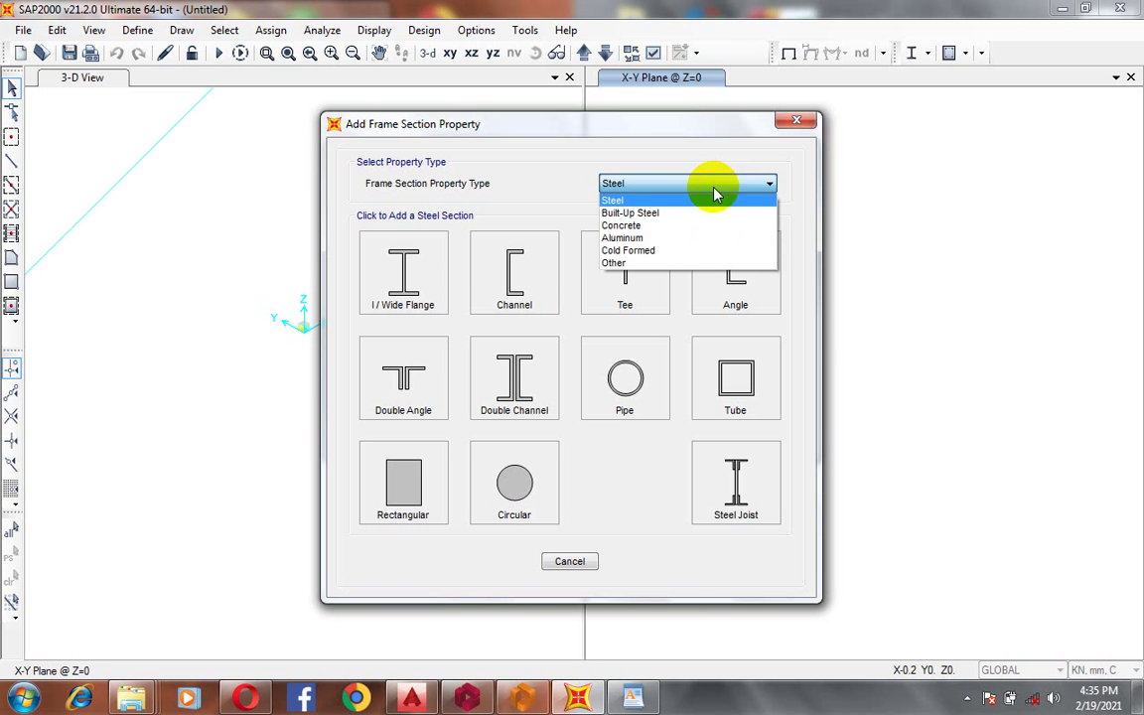
left_click(681, 228)
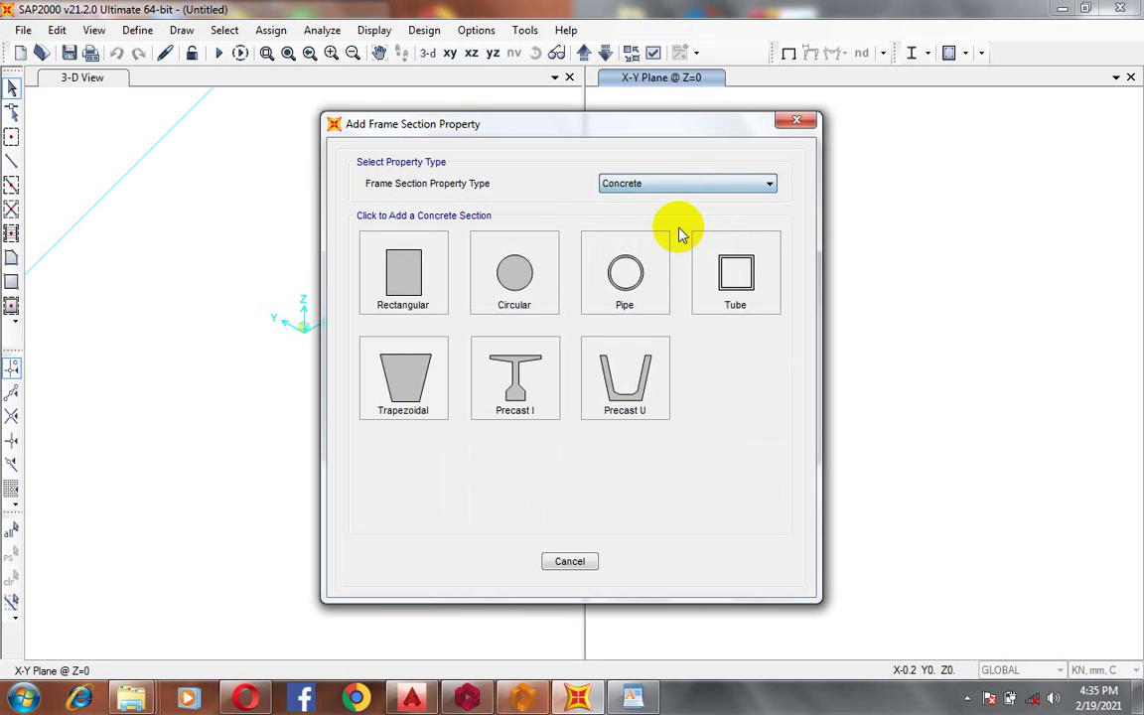
left_click(406, 281)
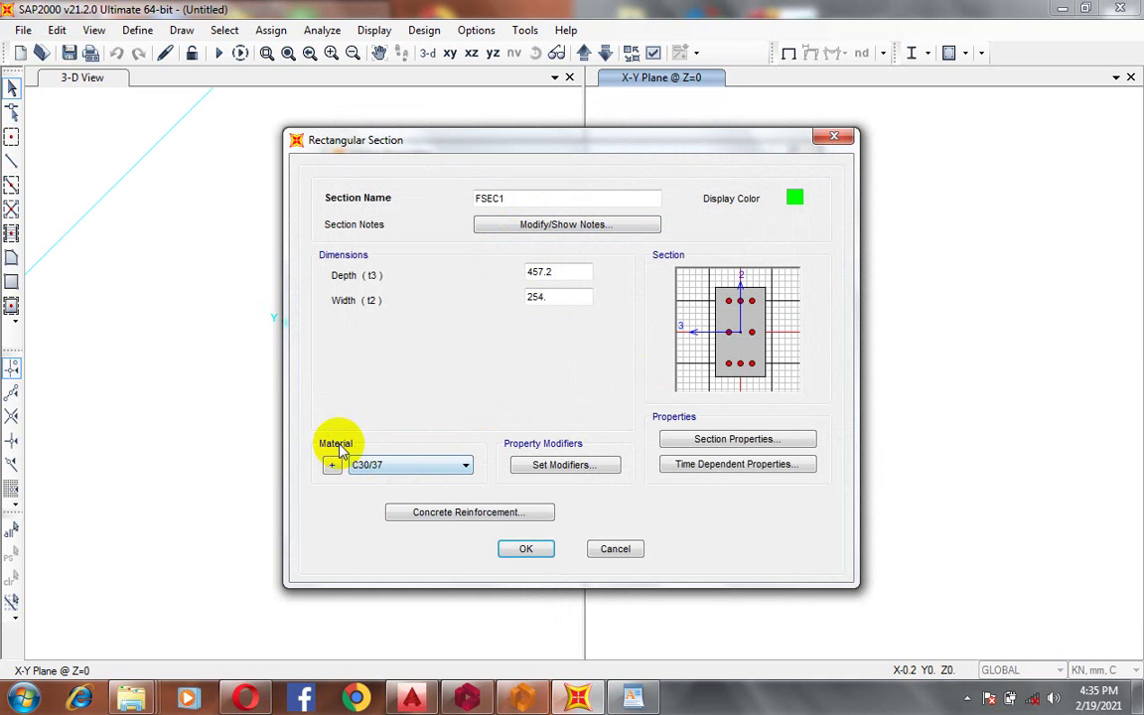
- Assign the Conc20/25 material to the rectangular section and name it beam 230x230
left_click(405, 467)
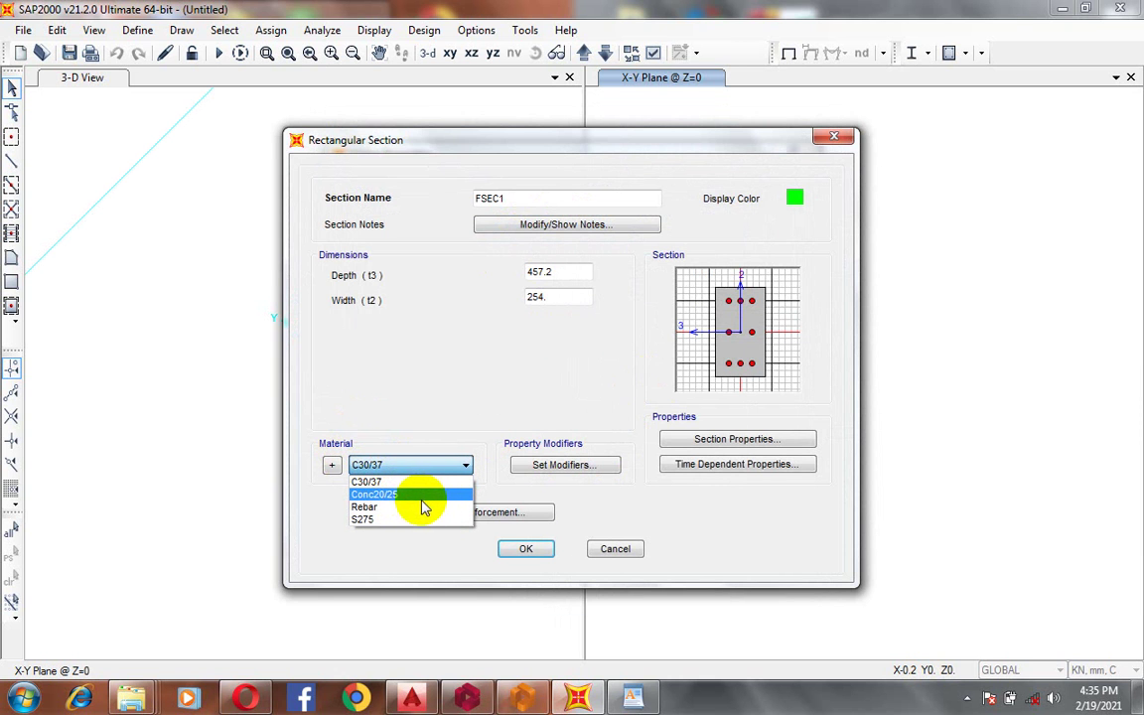
left_click(418, 495)
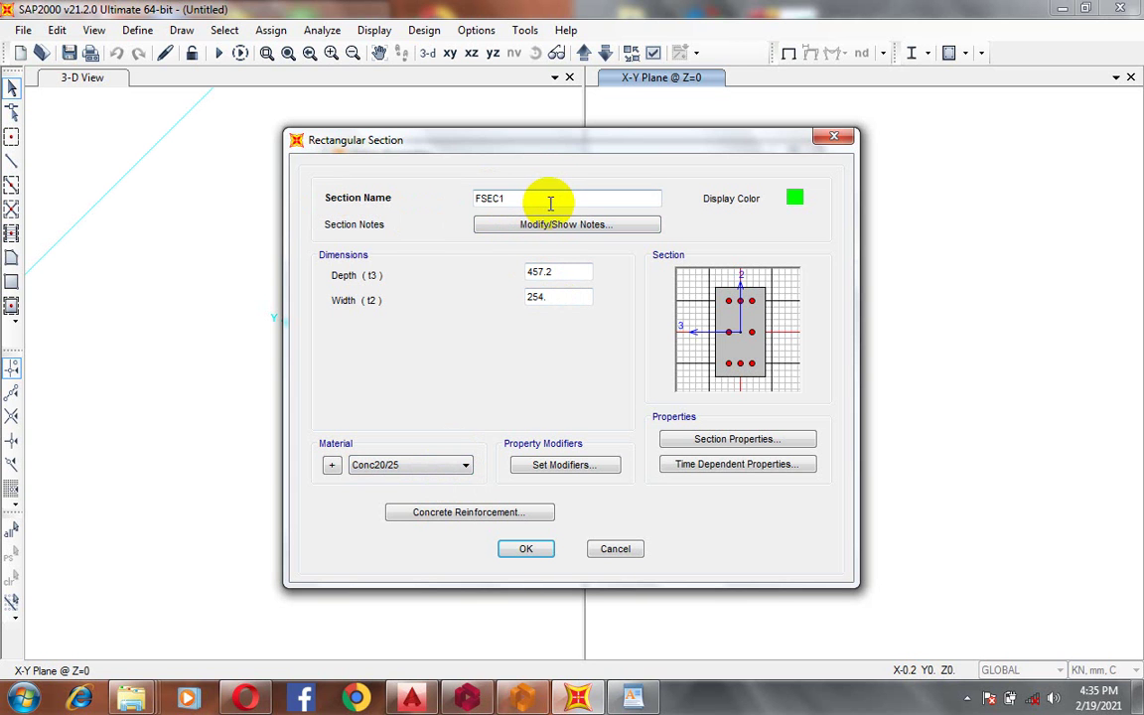
left_click_drag(550, 202, 421, 209)
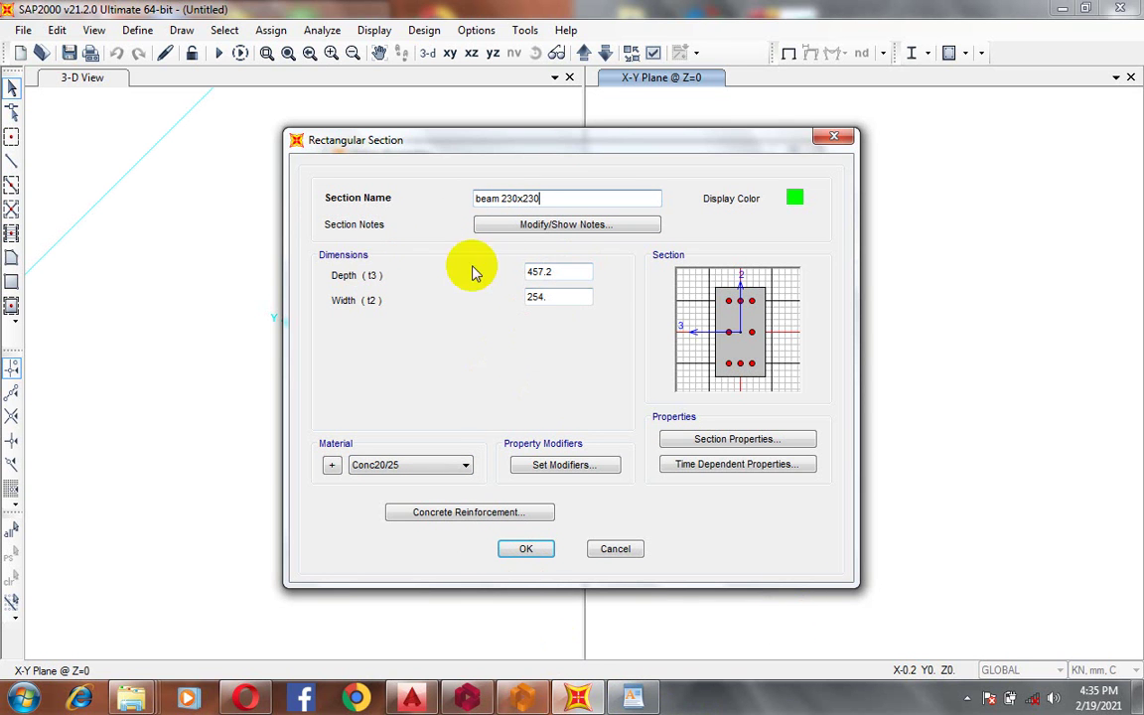
- Set the section's depth to 450 mm and width to 230 mm, and rename it beam 230x450
left_click_drag(572, 268, 485, 281)
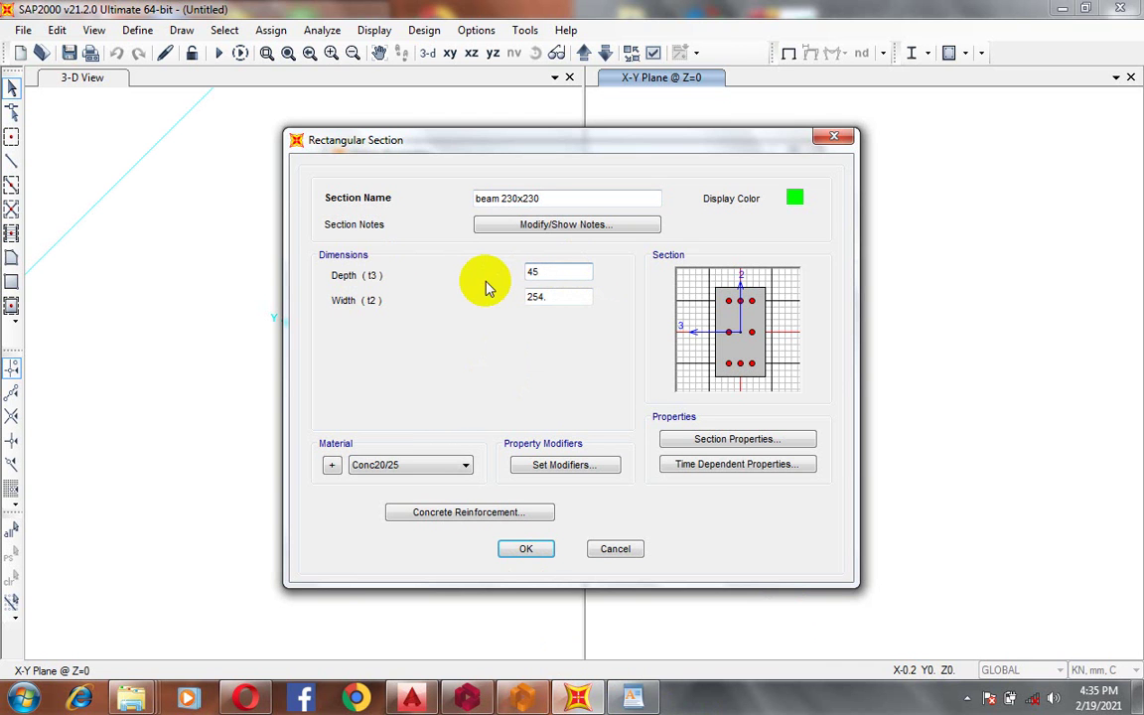
type("450")
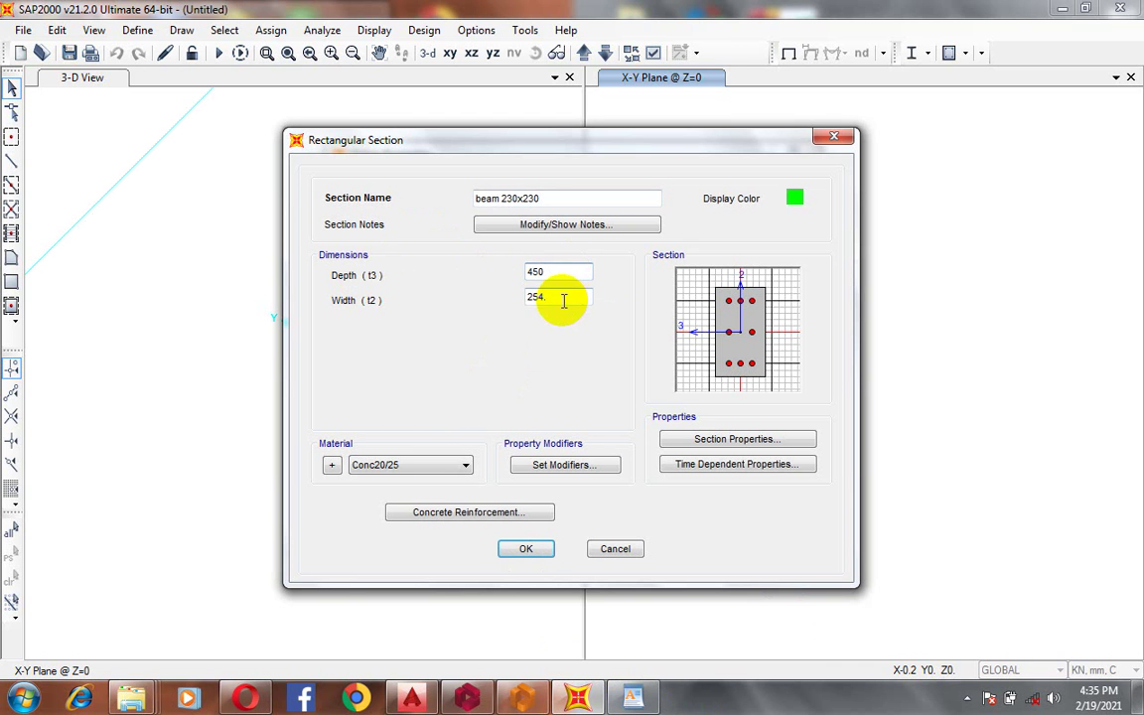
left_click_drag(562, 298, 493, 316)
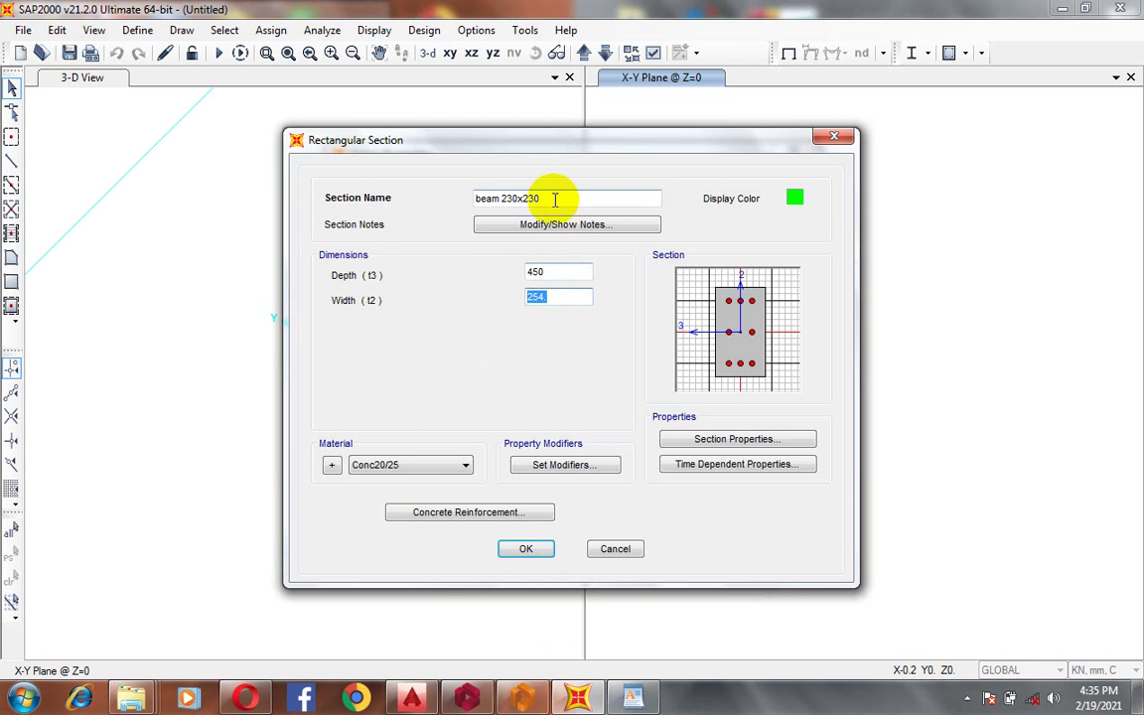
left_click_drag(556, 197, 518, 201)
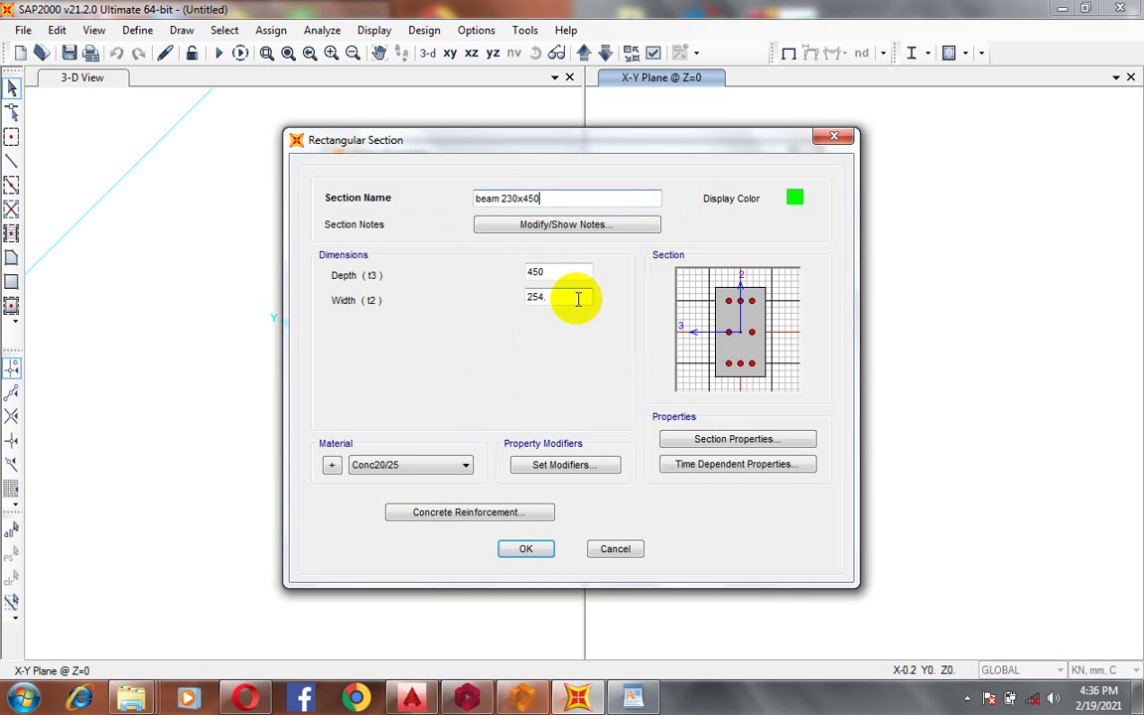
left_click_drag(582, 299, 475, 291)
type("230")
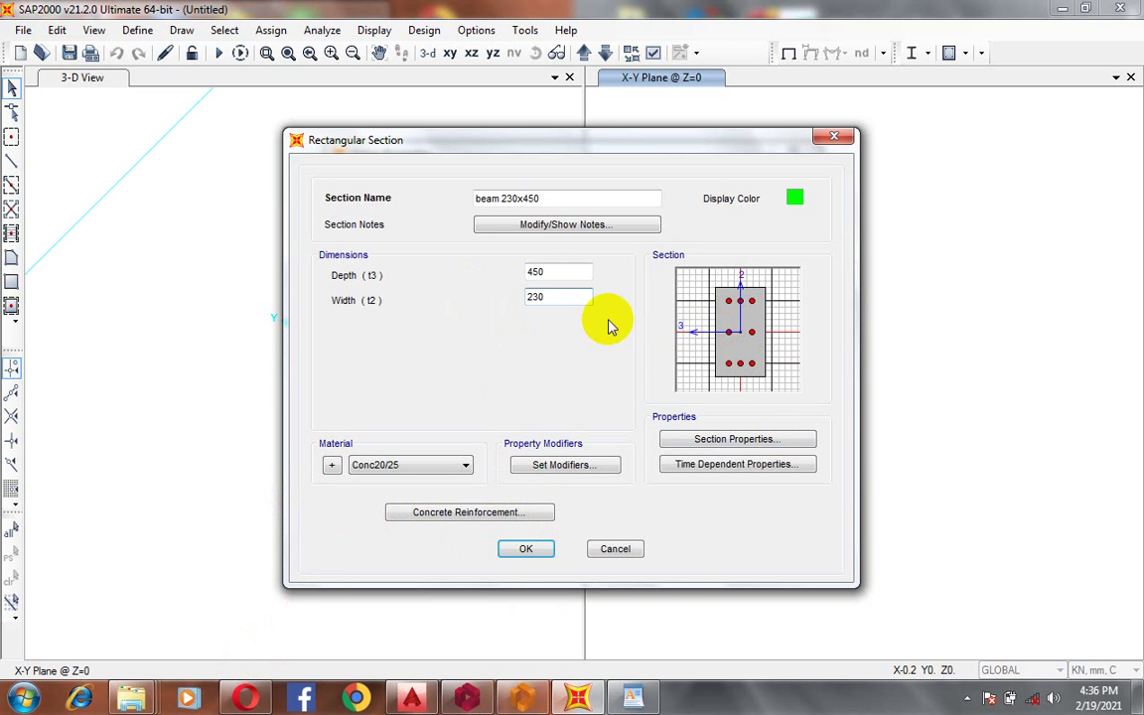
left_click(547, 273)
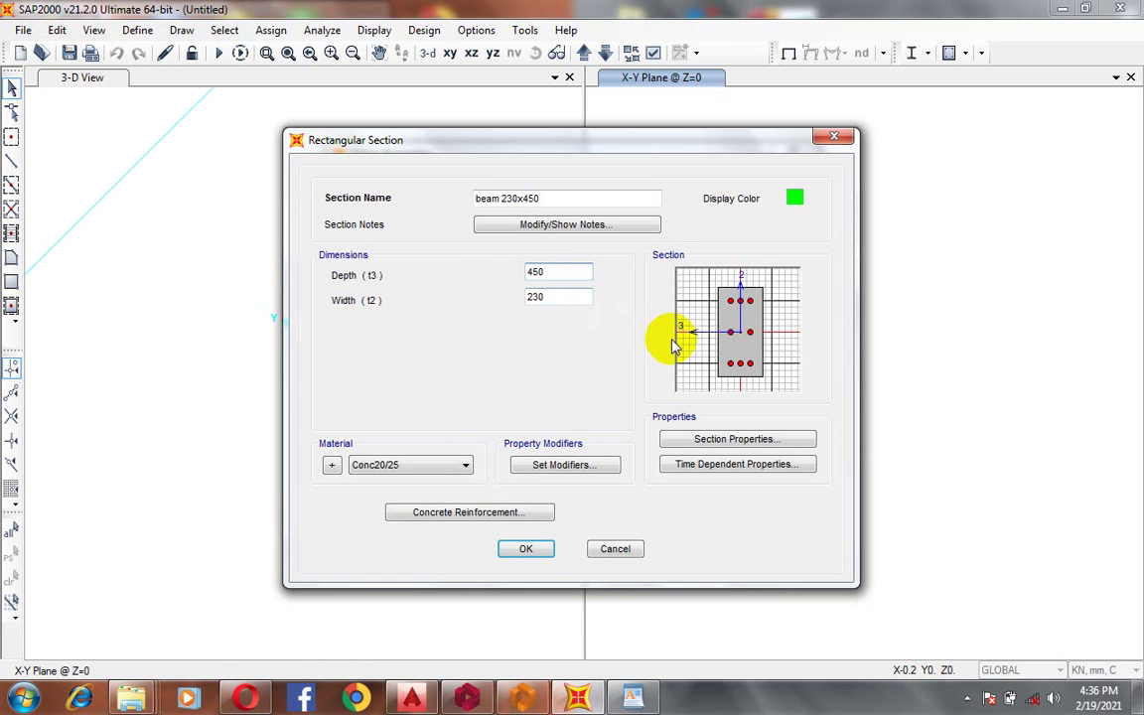
- Review the beam section's property modifiers and concrete reinforcement data, including the longitudinal rebar material
left_click(542, 466)
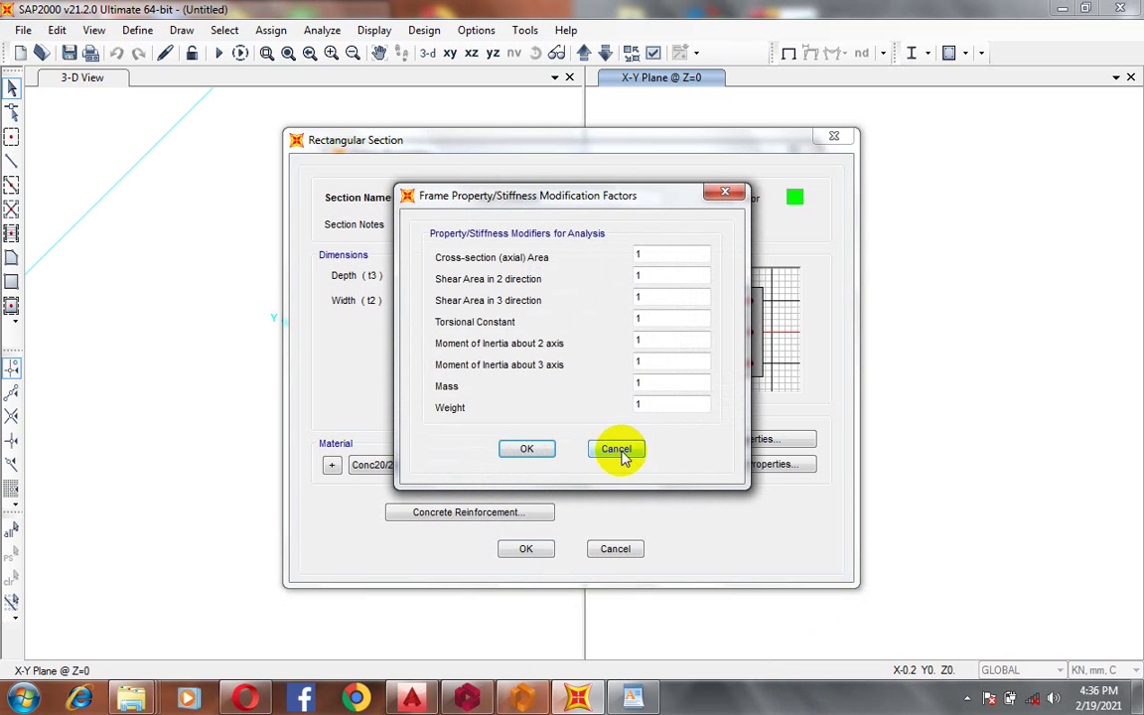
left_click(728, 195)
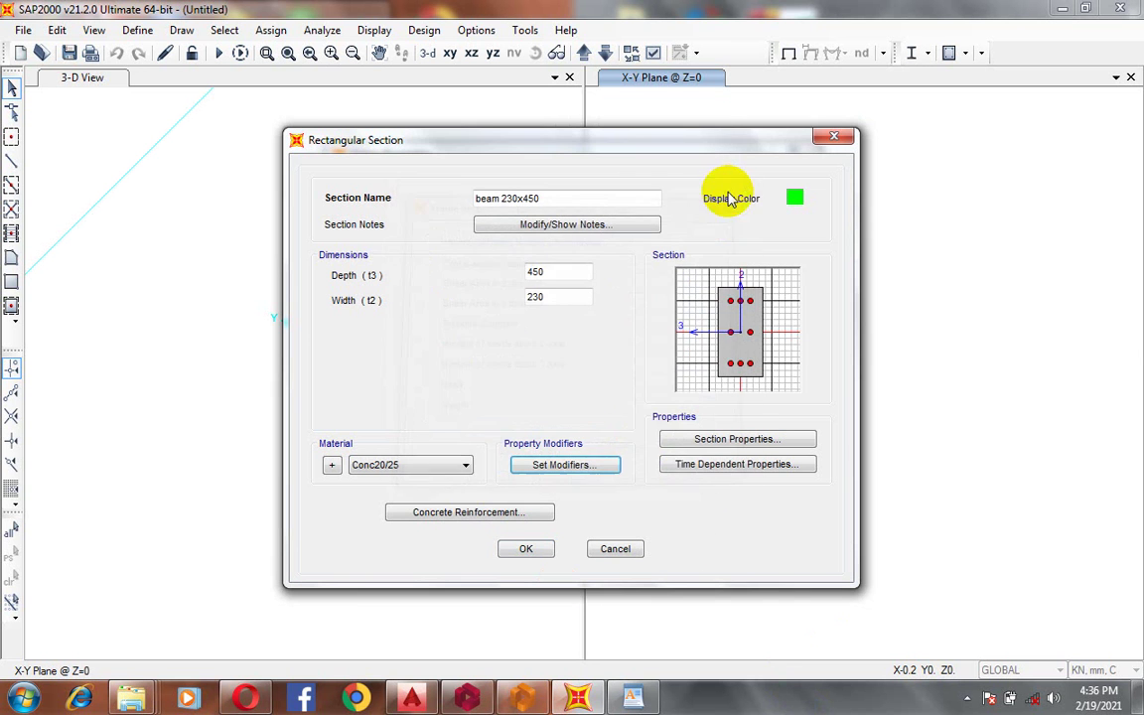
left_click(504, 513)
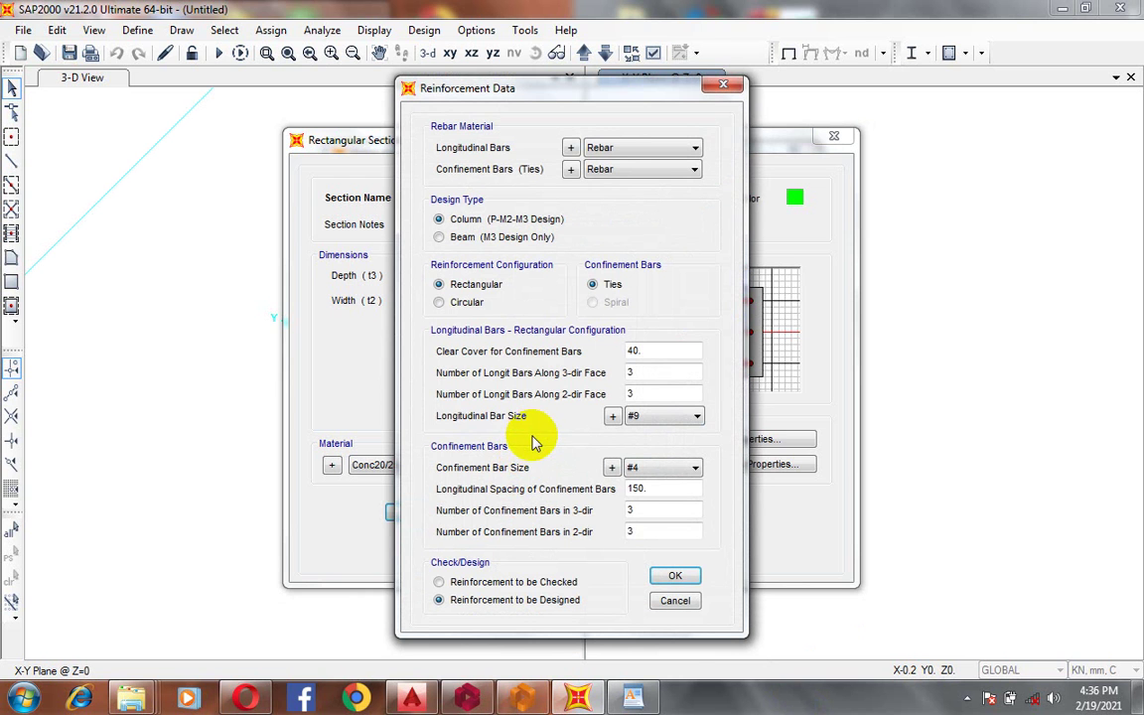
left_click(669, 149)
left_click(668, 162)
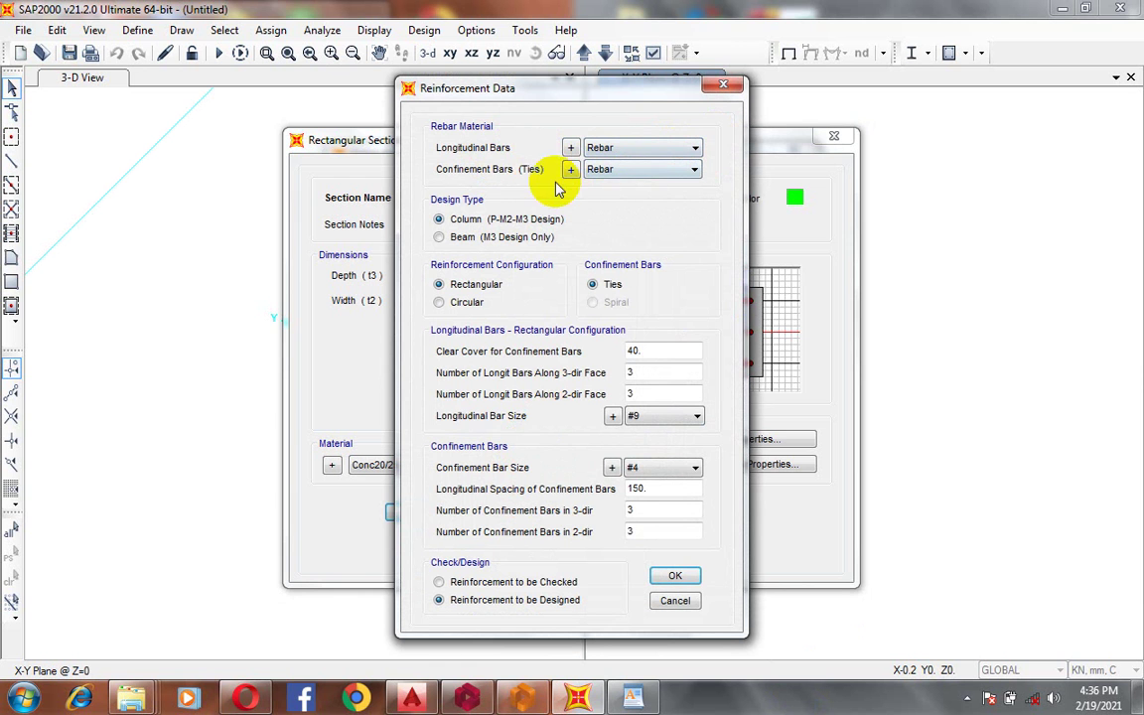
left_click(672, 578)
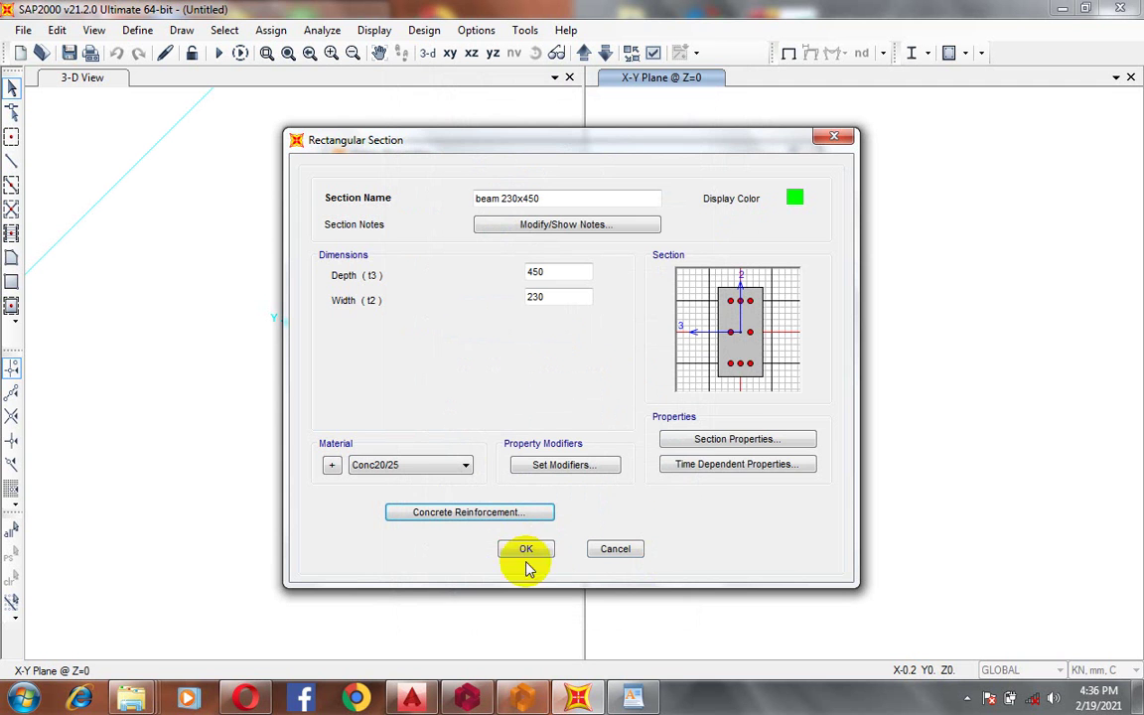
- Review the beam section's calculated section properties, notes and time dependent properties
left_click(740, 444)
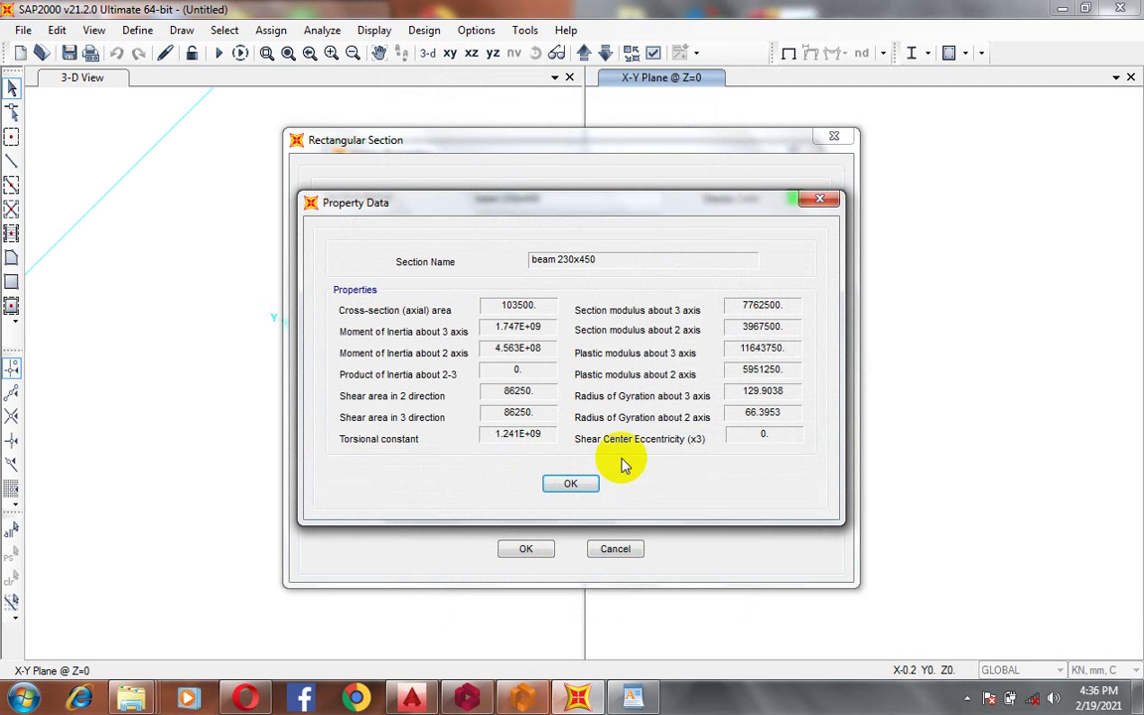
left_click(814, 203)
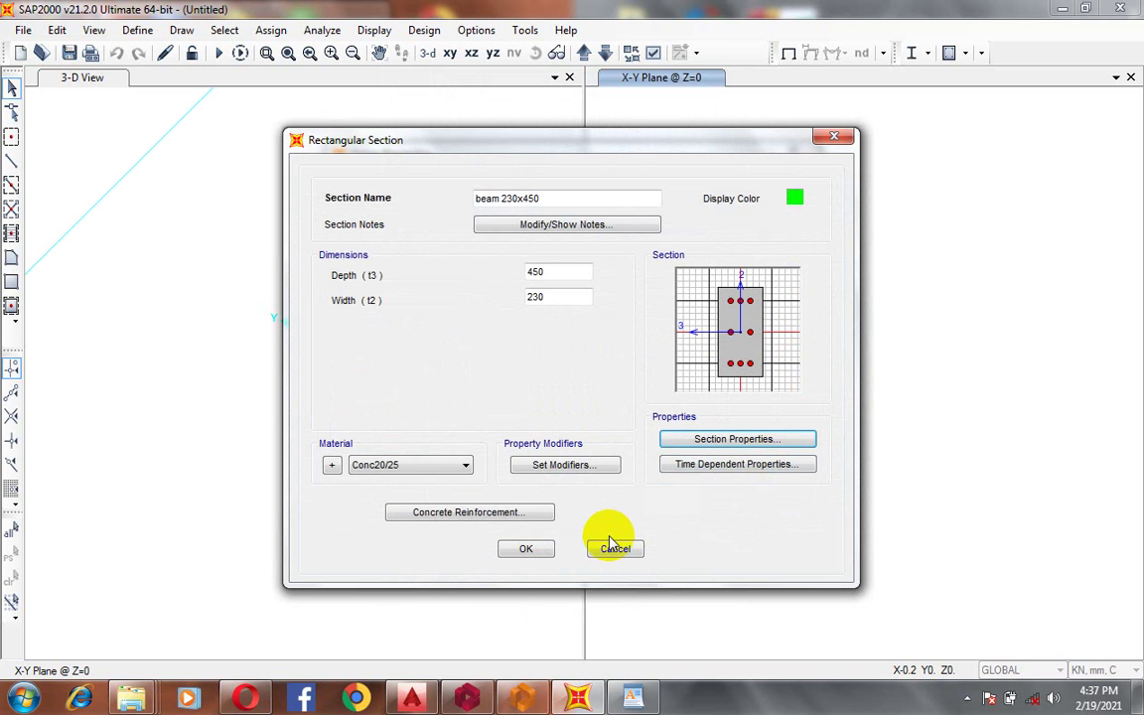
left_click(561, 225)
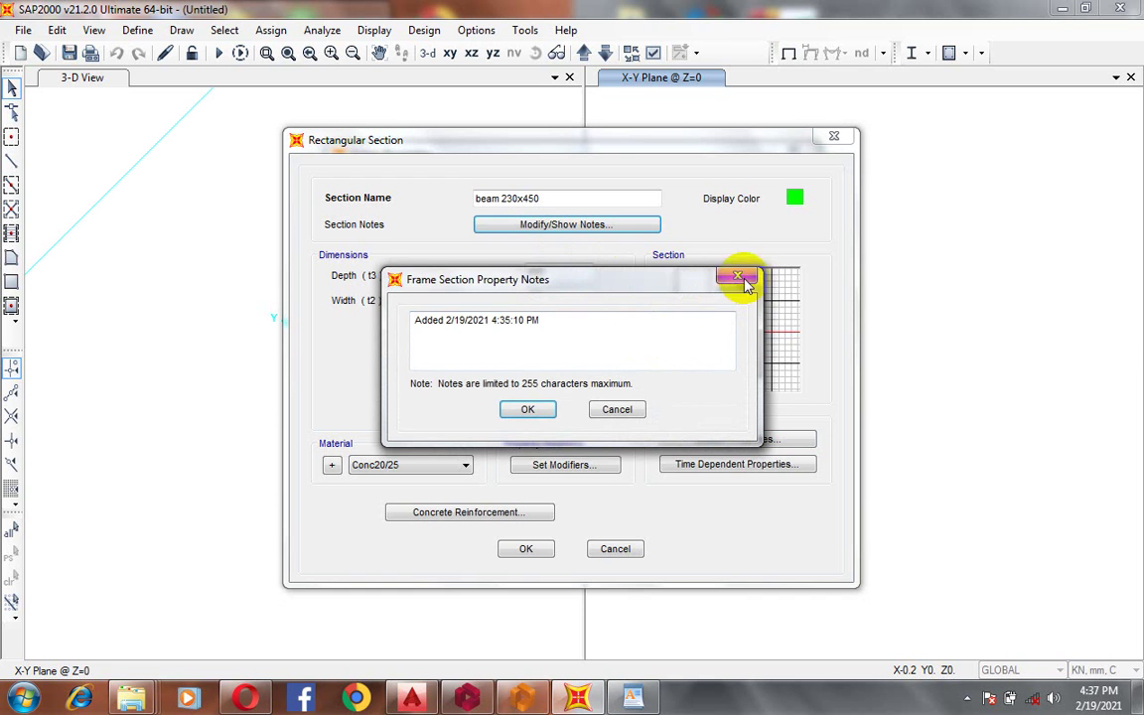
left_click(744, 279)
left_click(731, 466)
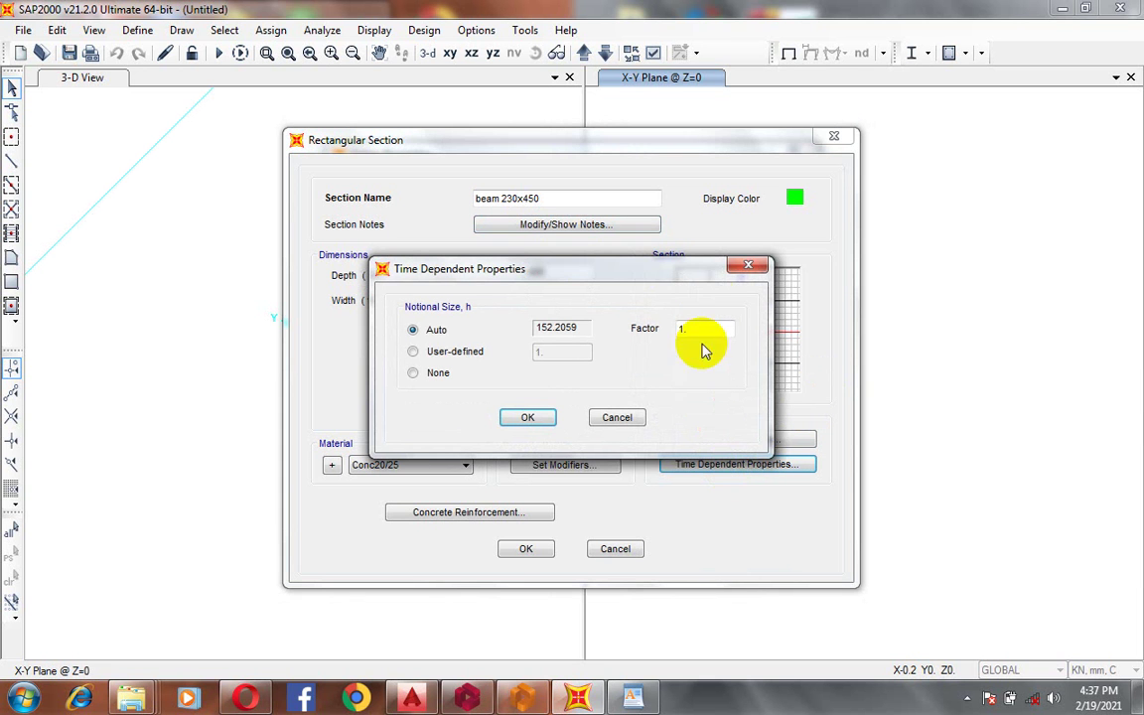
left_click(749, 268)
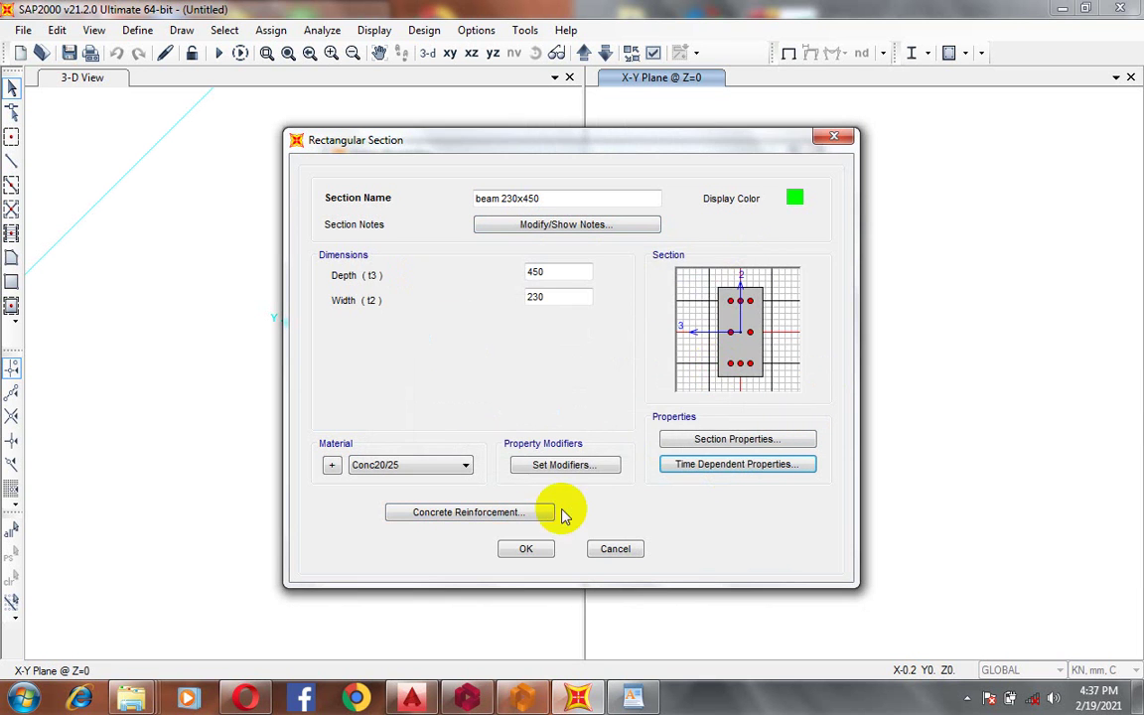
- Set the number of confinement bars in the section's reinforcement to 2 in both the 3-dir and 2-dir
left_click(510, 513)
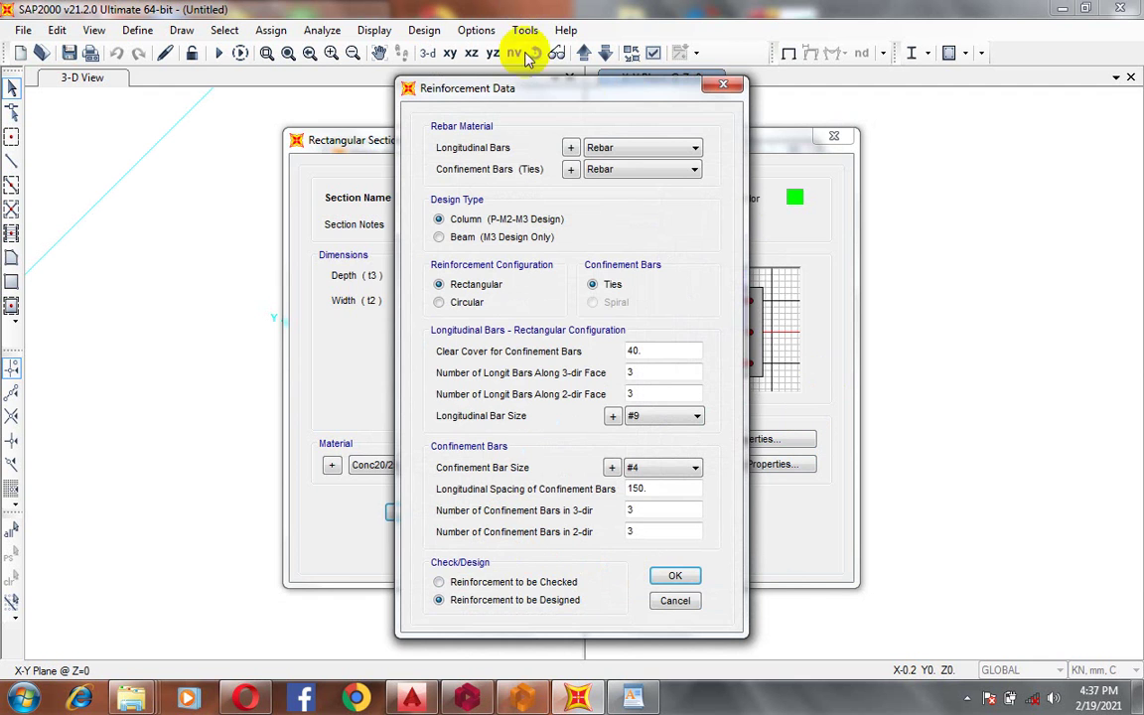
left_click_drag(582, 89, 299, 86)
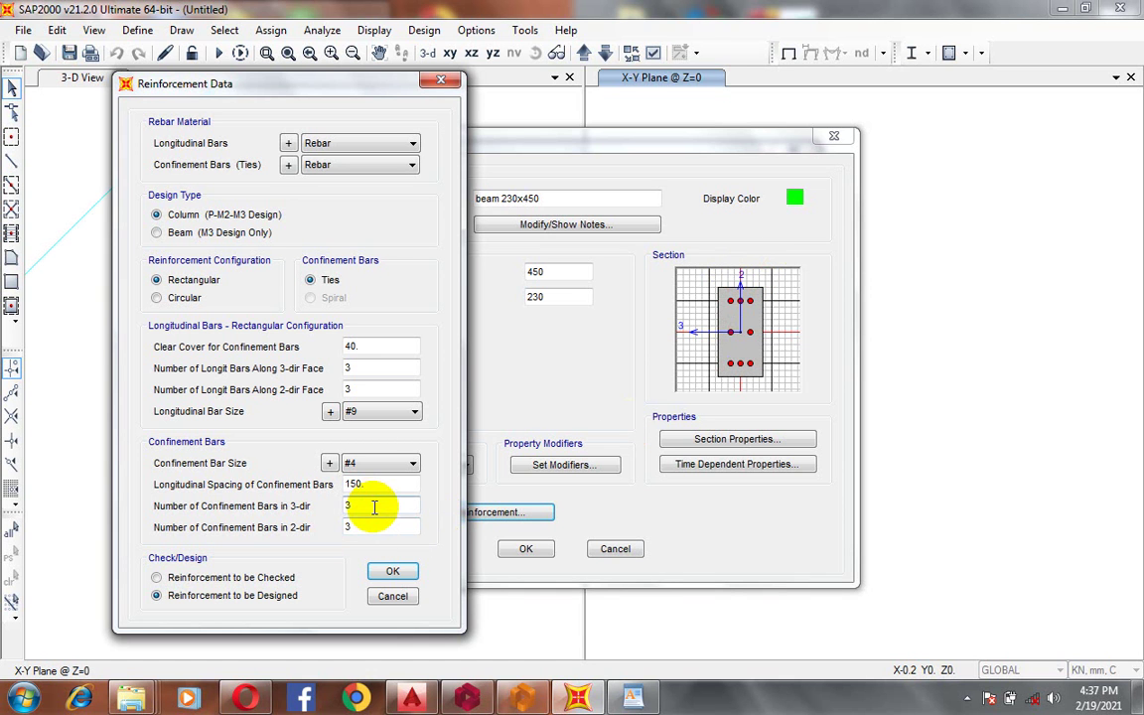
left_click_drag(363, 506, 326, 510)
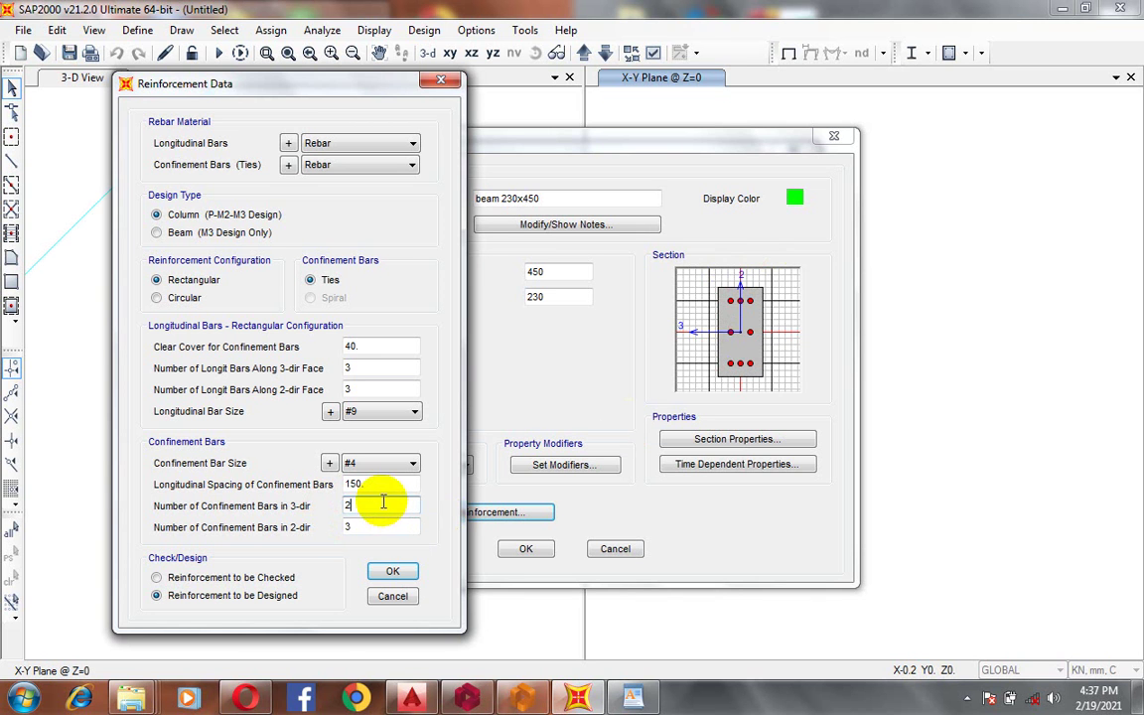
left_click_drag(388, 524, 302, 543)
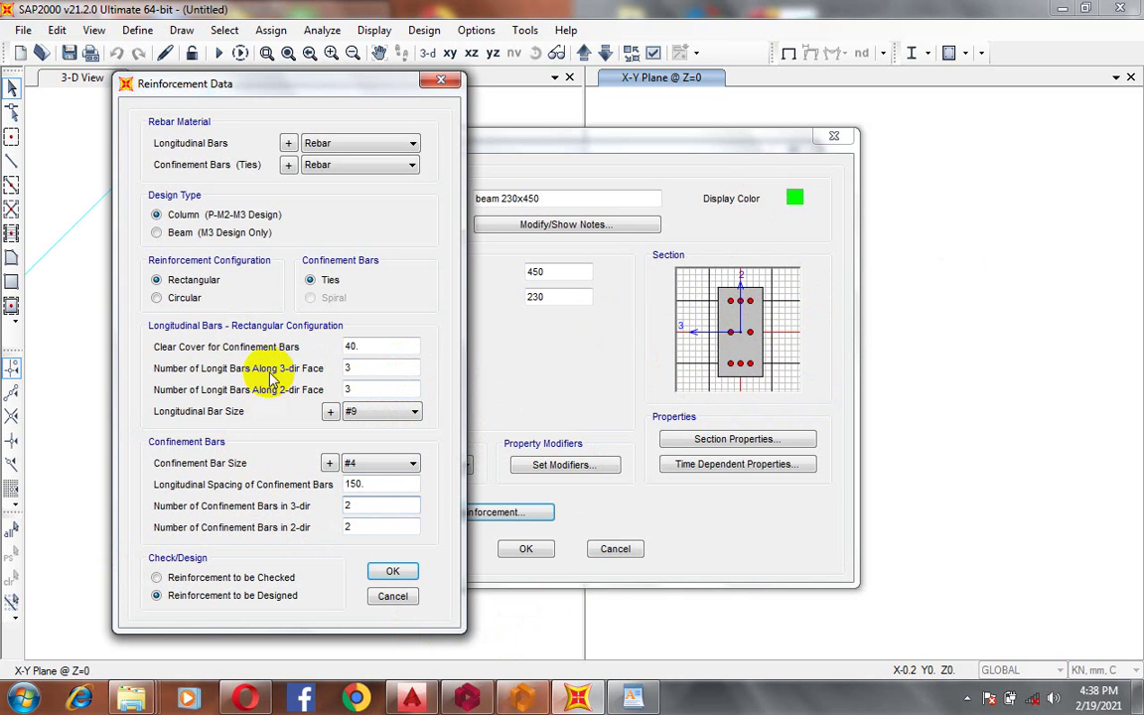
left_click(393, 573)
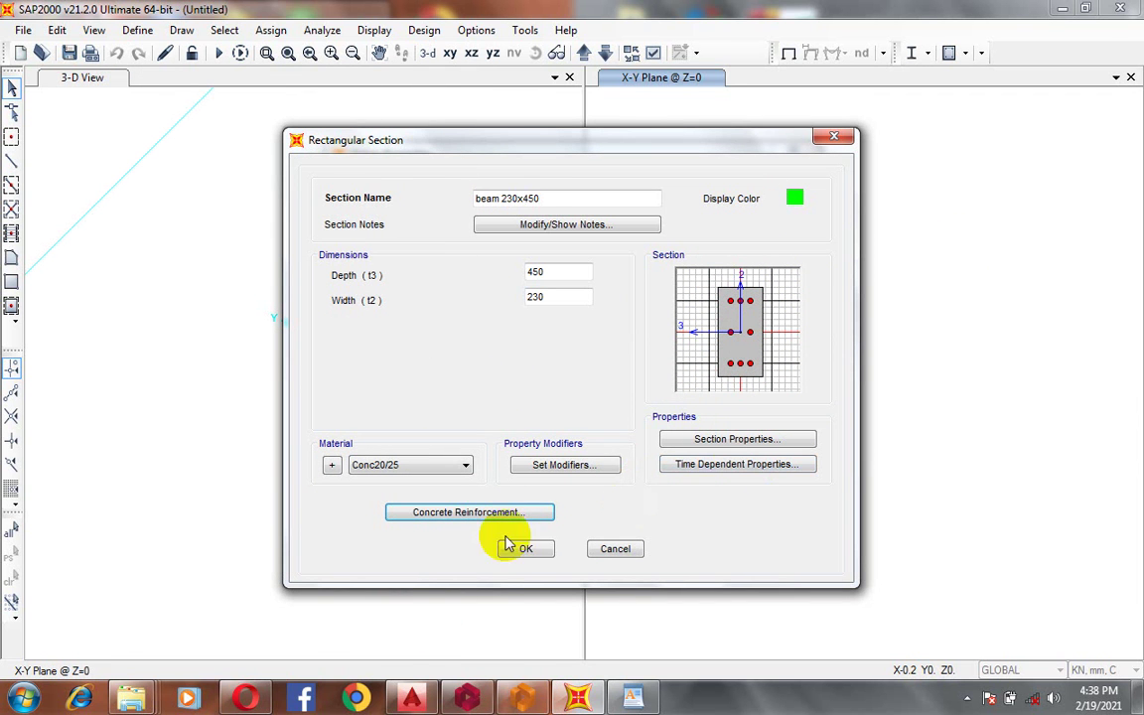
- Set the longitudinal bars to 2 along both the 3-dir and 2-dir faces, and finish defining the beam section
left_click(462, 512)
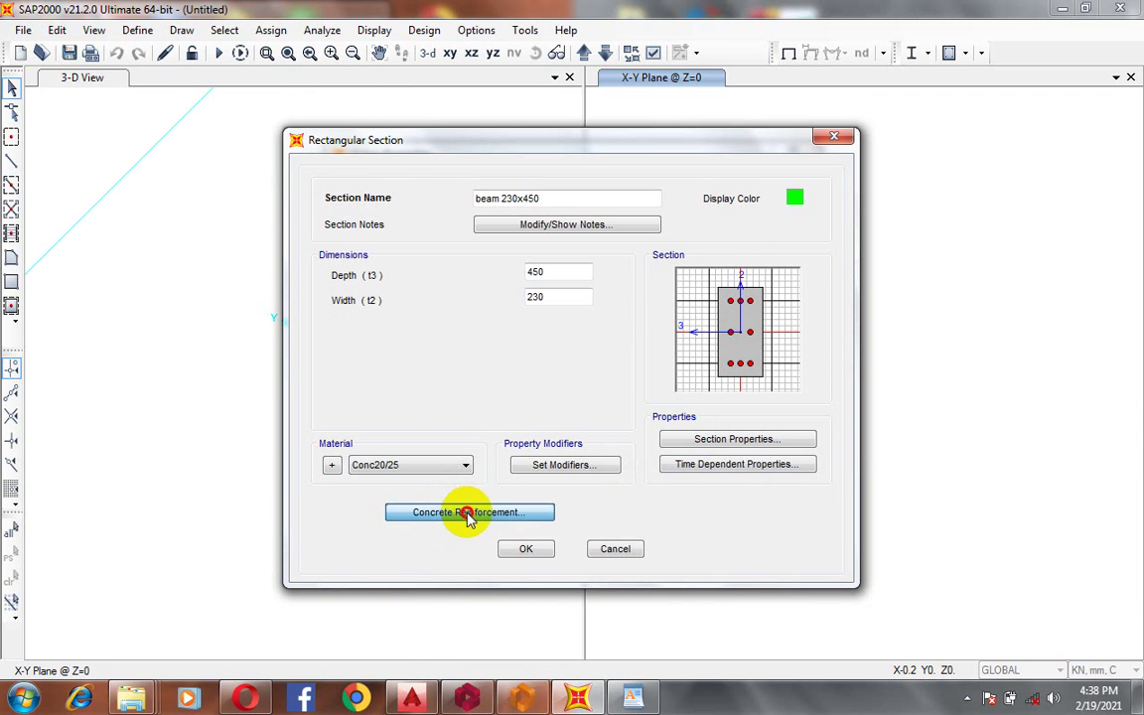
double_click(645, 371)
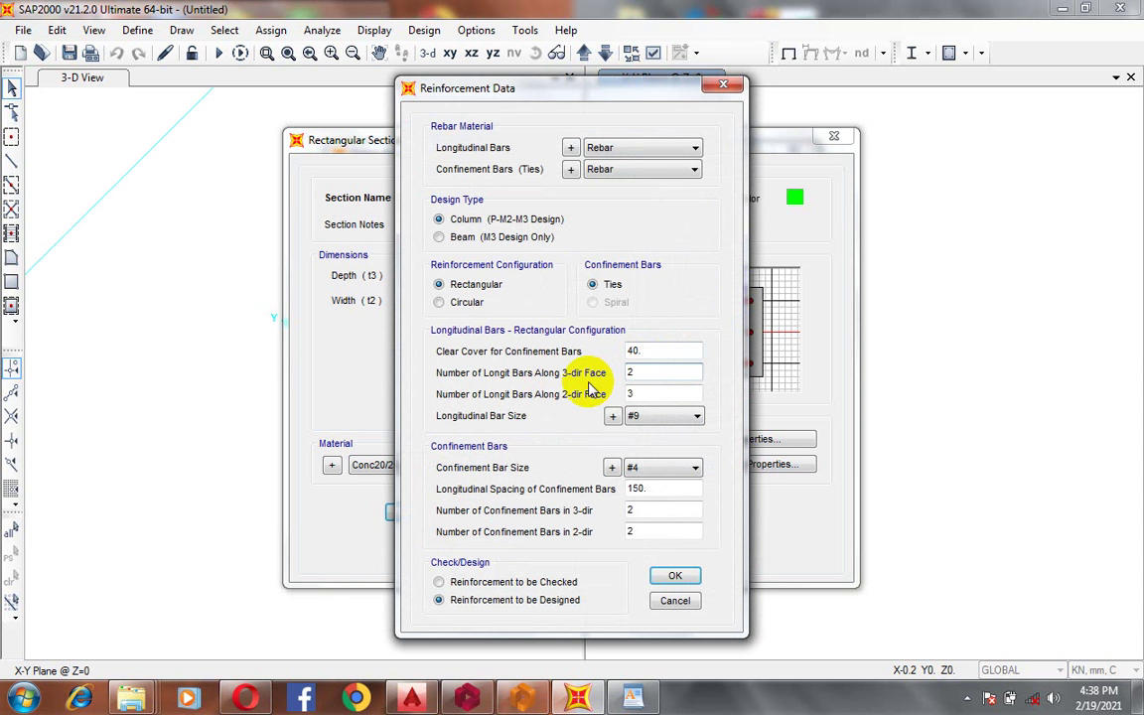
double_click(639, 395)
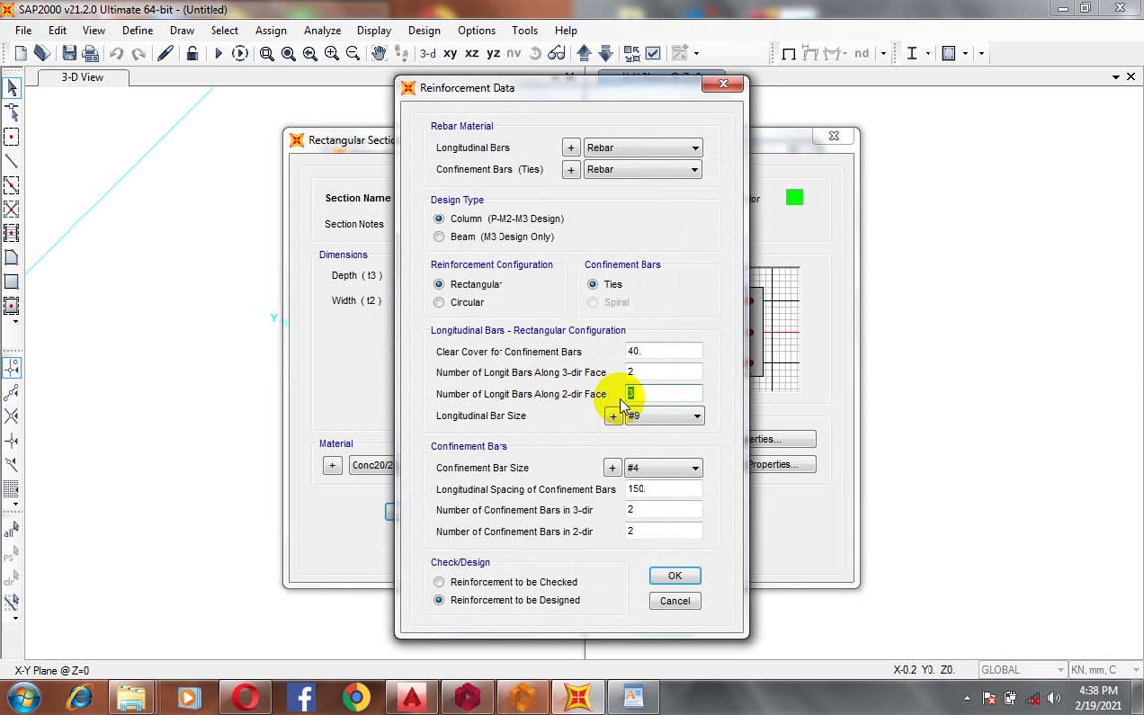
left_click(671, 576)
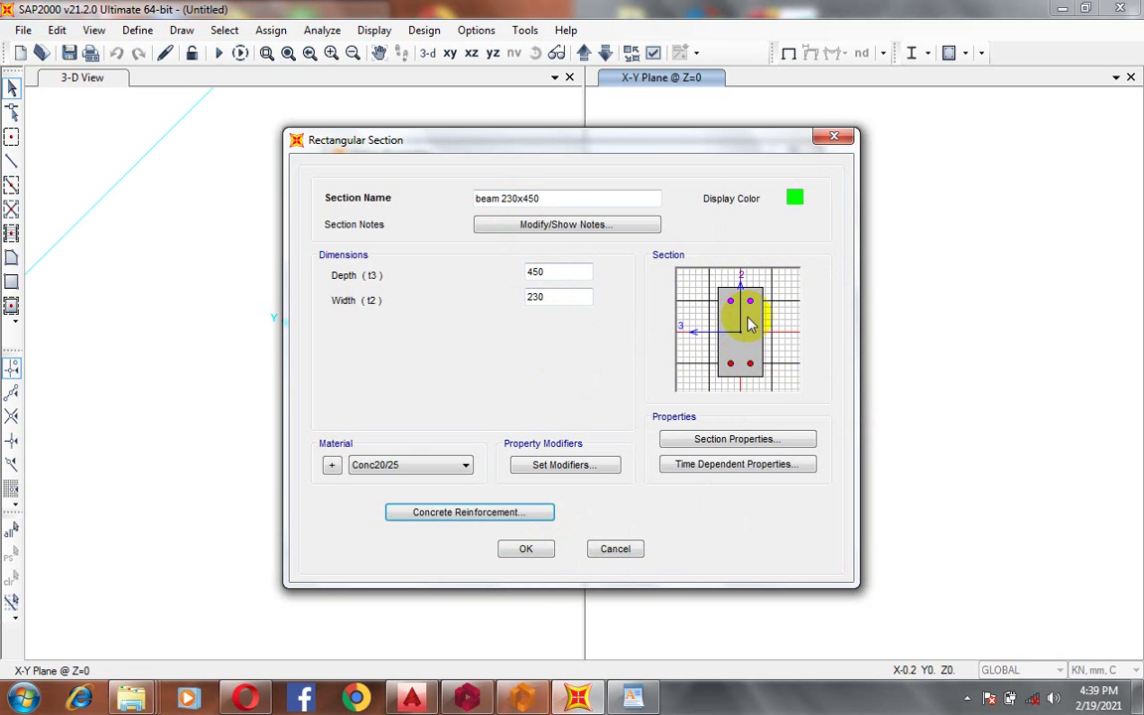
left_click(524, 549)
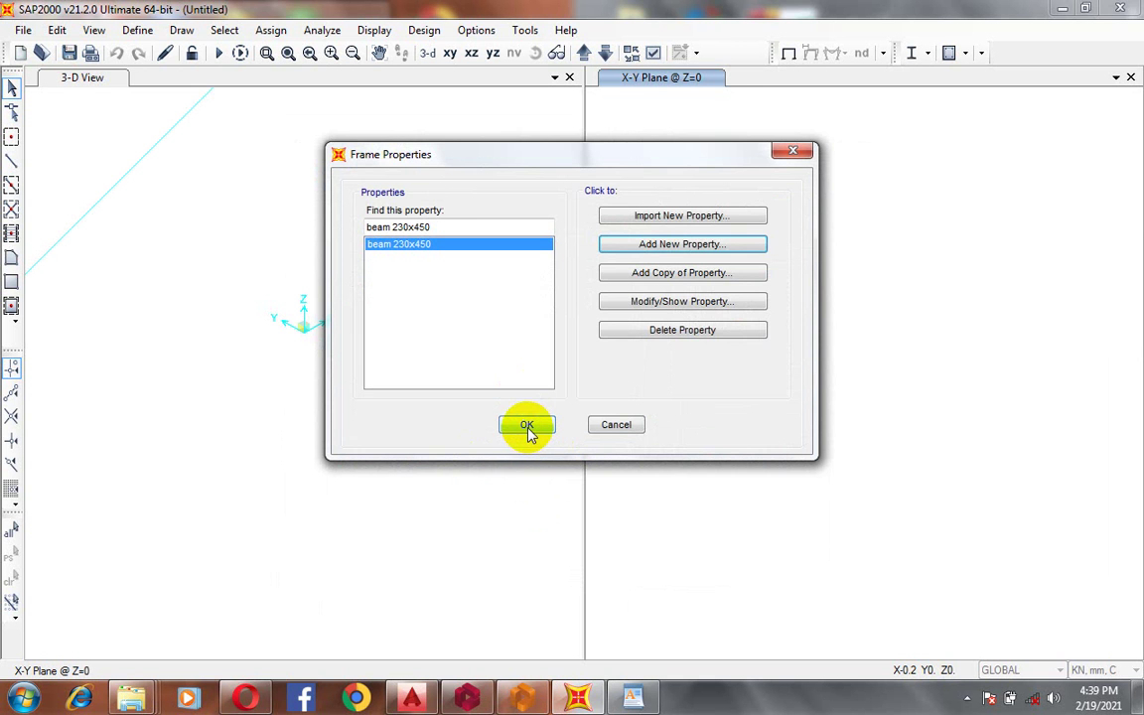
left_click(527, 427)
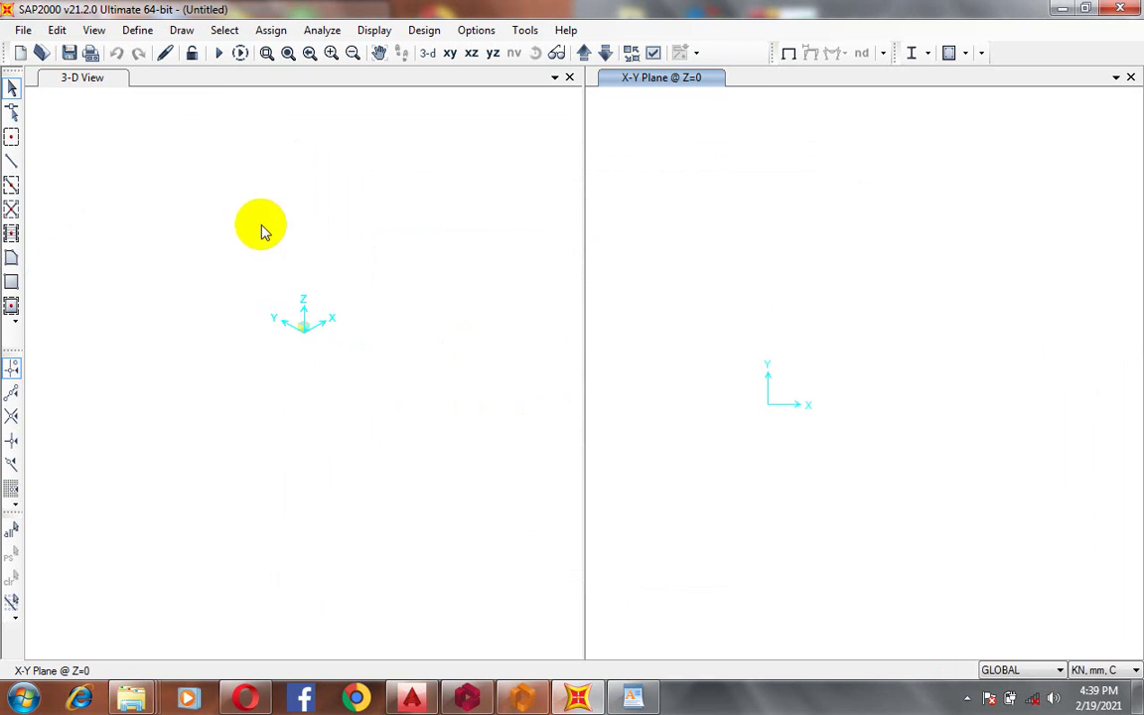
- Review the list of defined frame sections and the options for adding another one
left_click(131, 34)
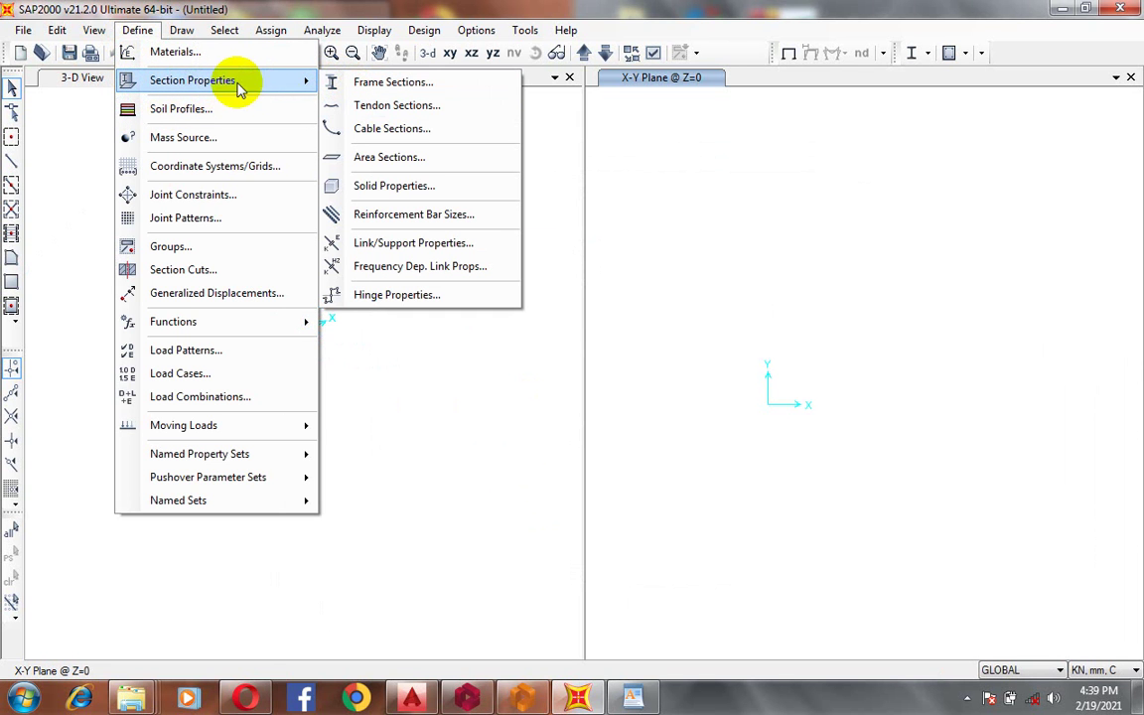
left_click(409, 83)
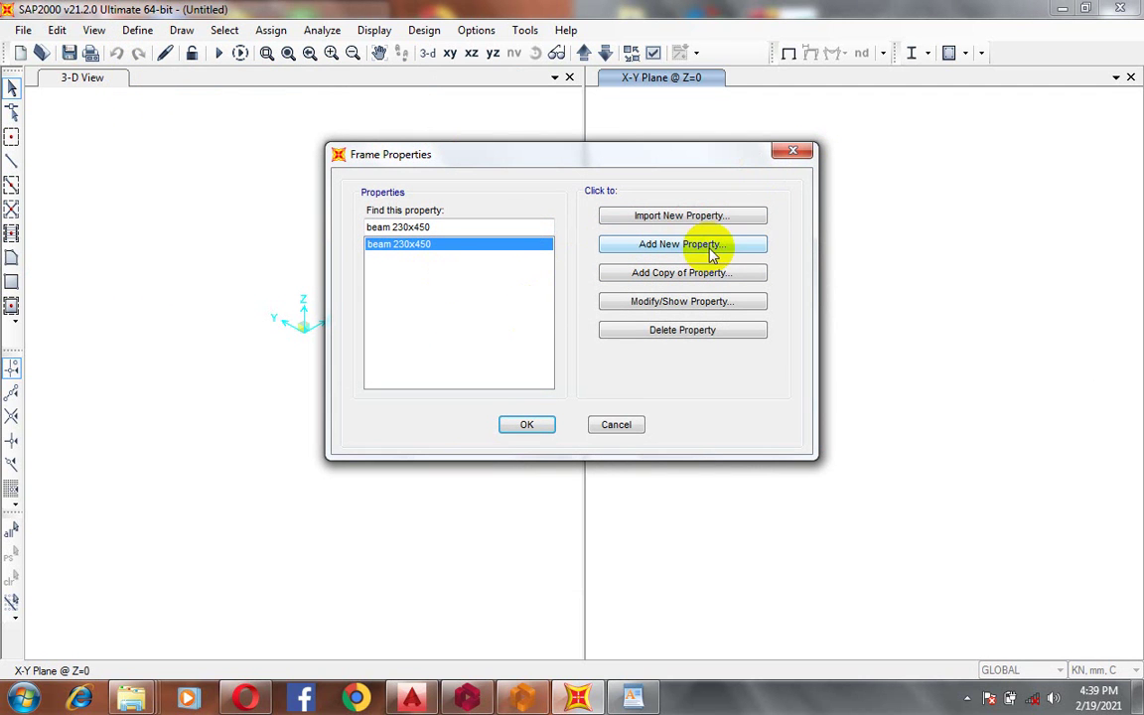
left_click(793, 150)
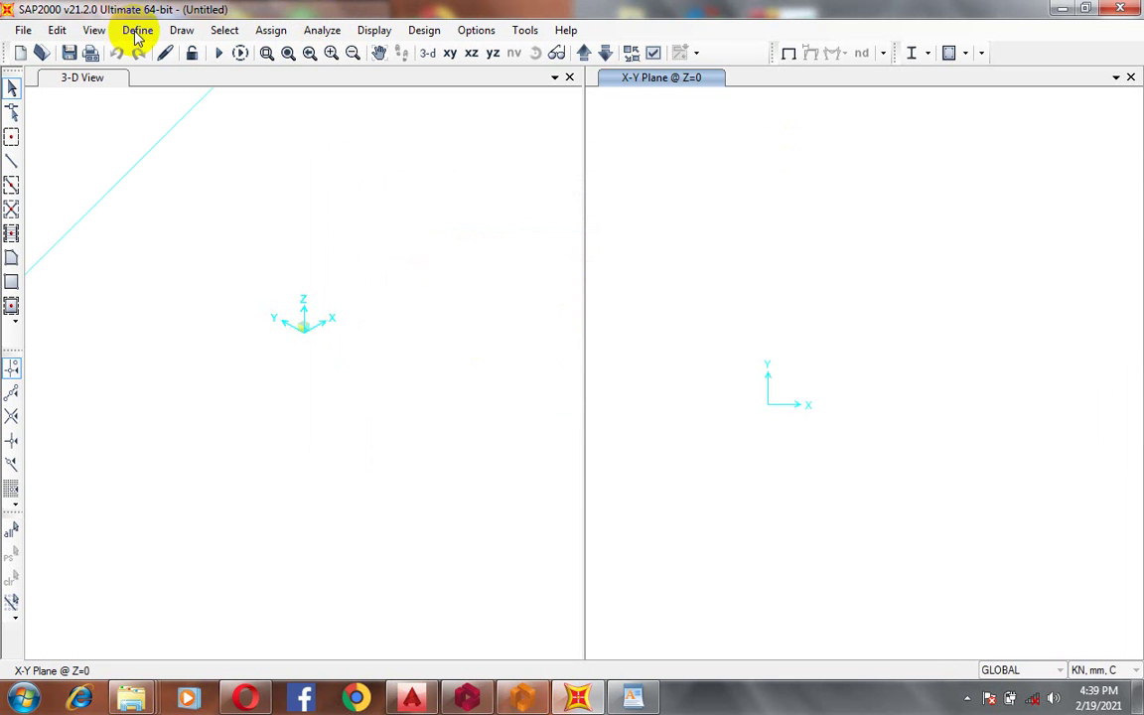
- Review the available area section types and the settings for a new shell section without adding one
left_click(152, 31)
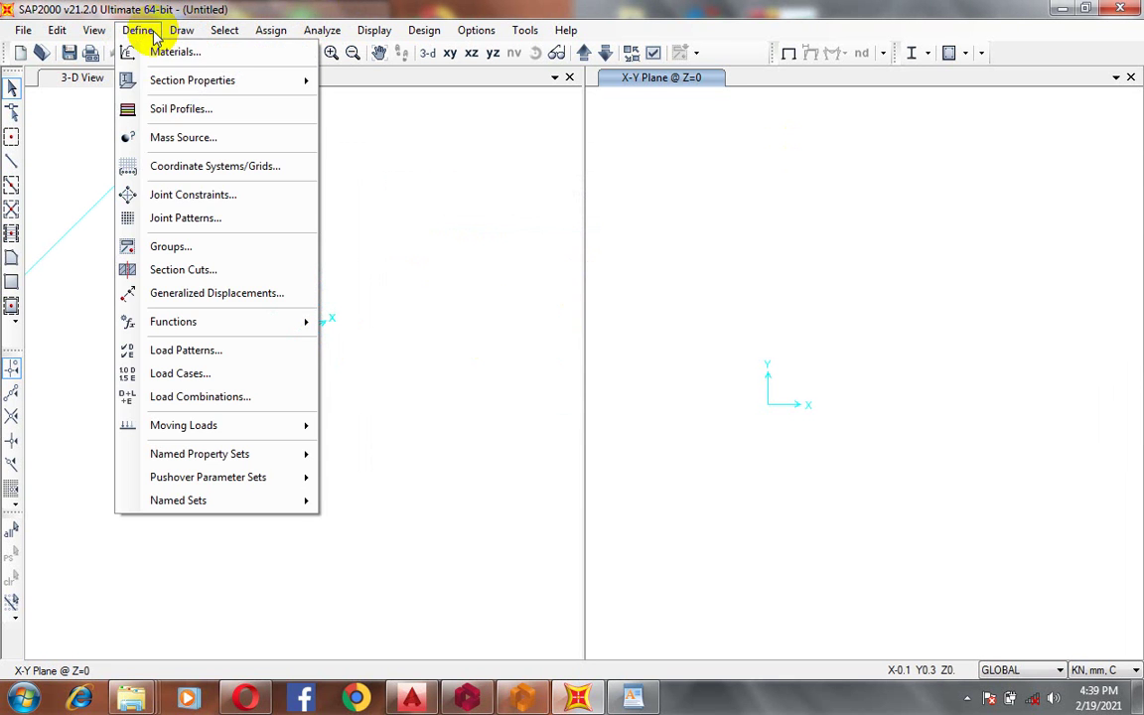
mouse_move(241, 91)
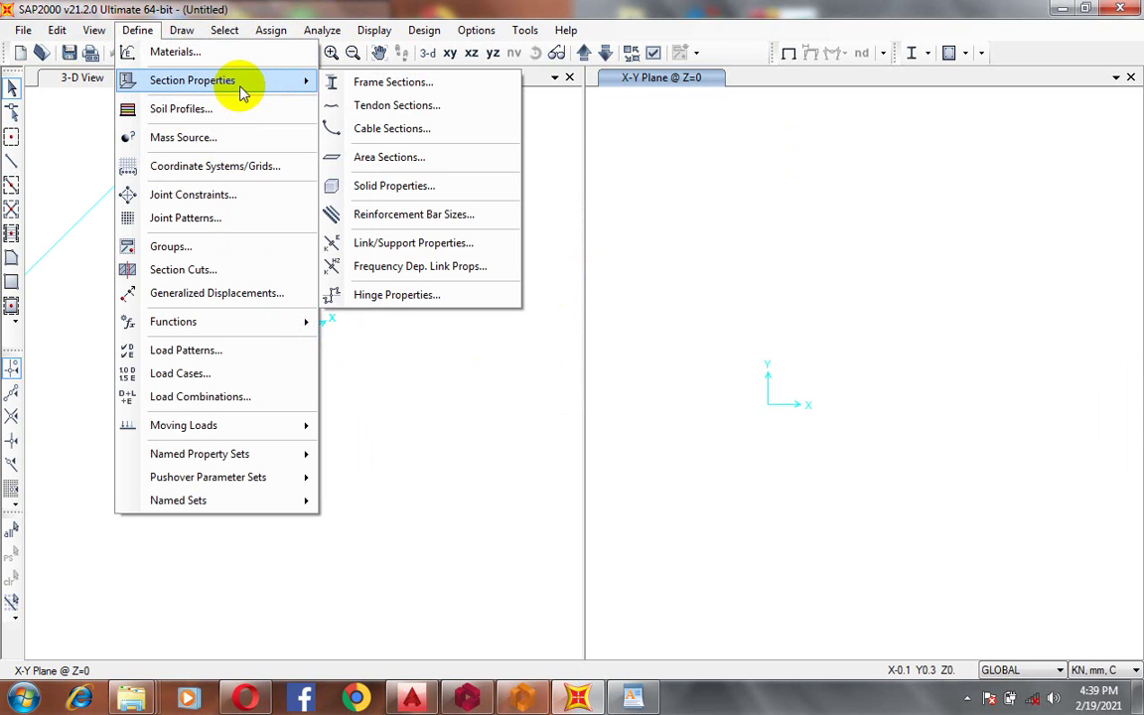
left_click(408, 156)
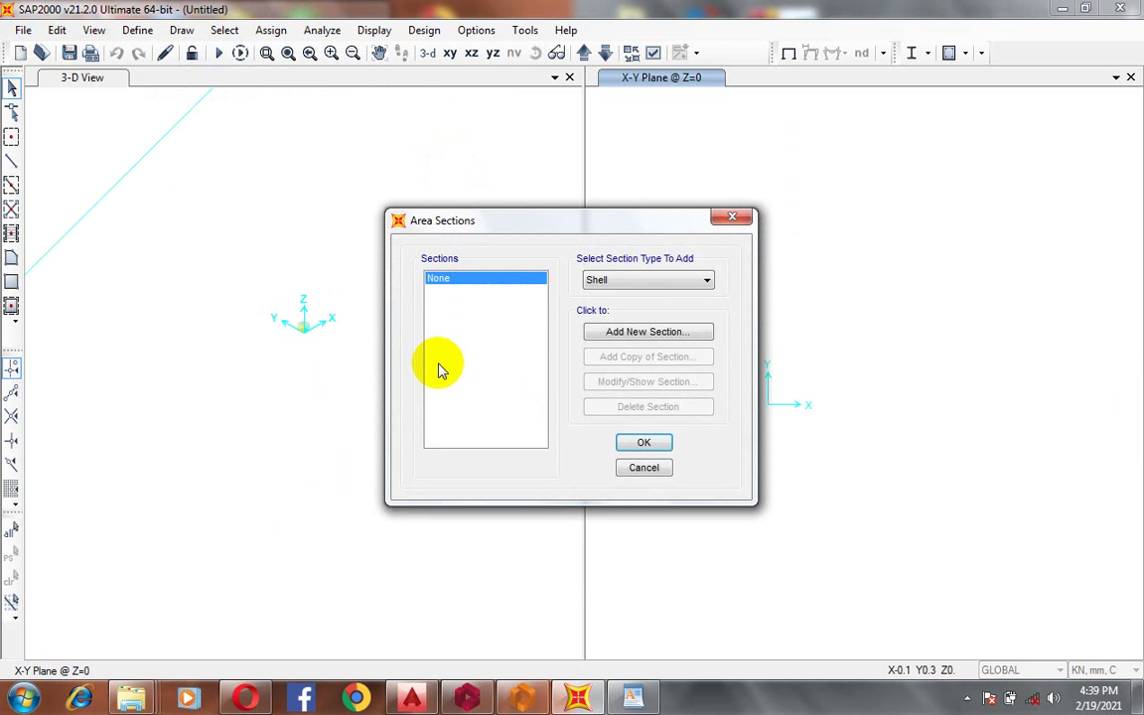
left_click(680, 281)
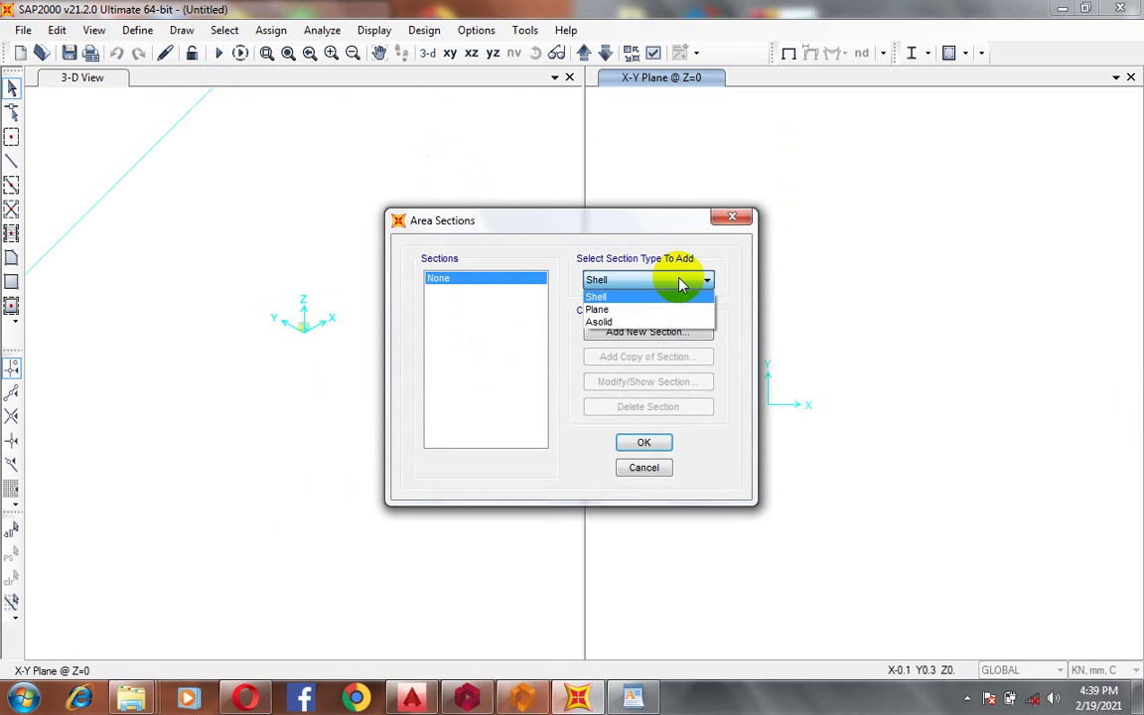
left_click(680, 283)
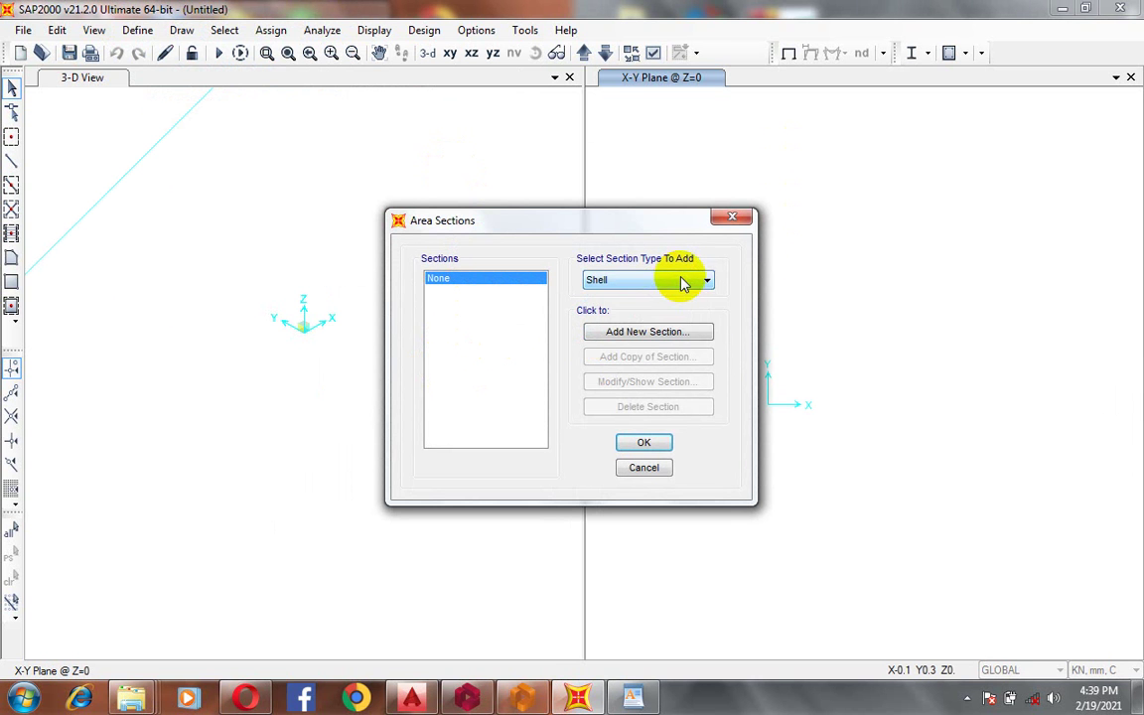
left_click(667, 333)
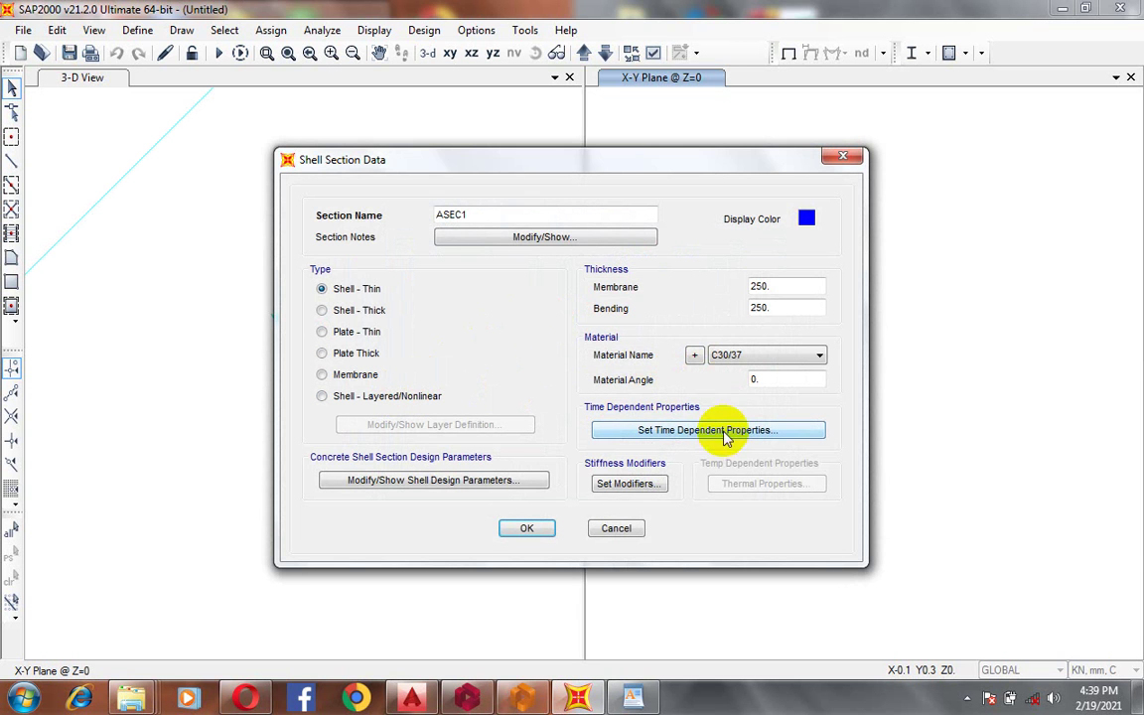
left_click(842, 157)
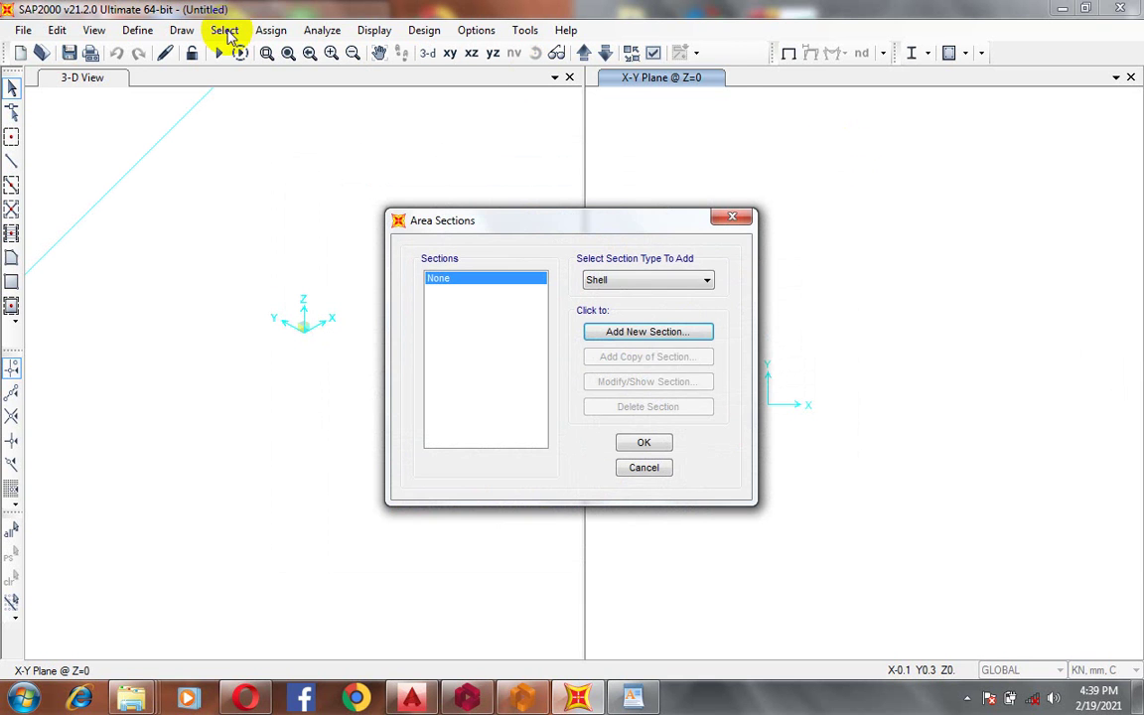
left_click(677, 288)
left_click(678, 287)
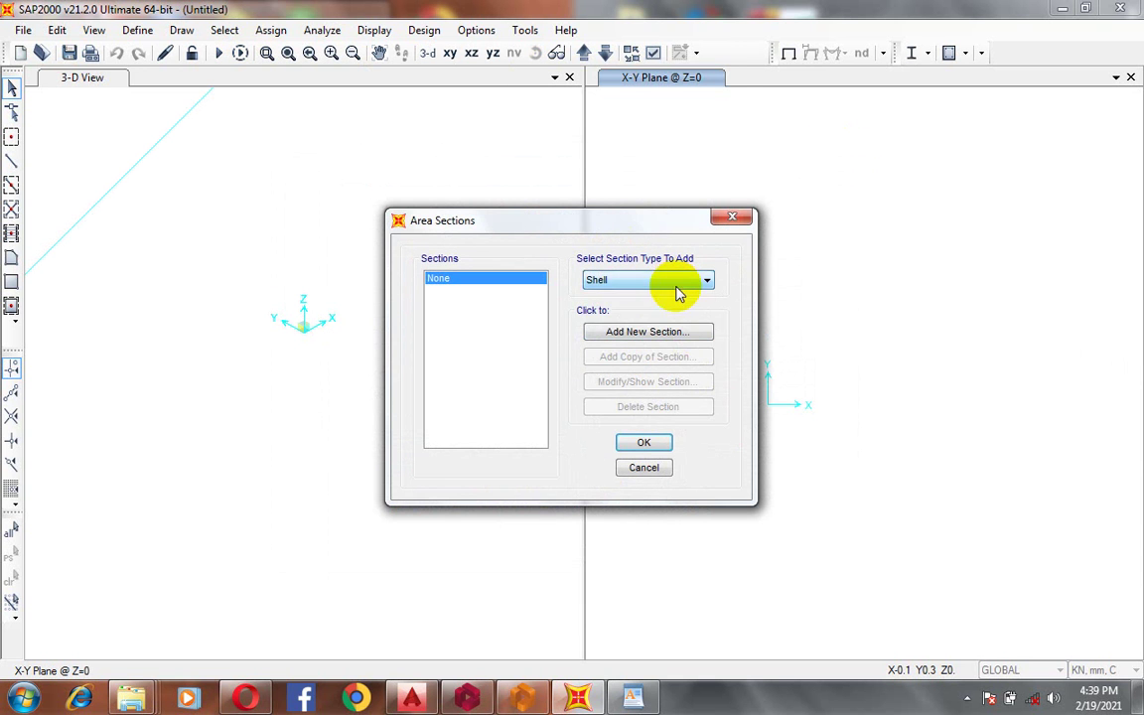
left_click(642, 441)
- Look through the reinforcing bar size table with its bar IDs, areas and diameters, leaving it unmodified
left_click(139, 31)
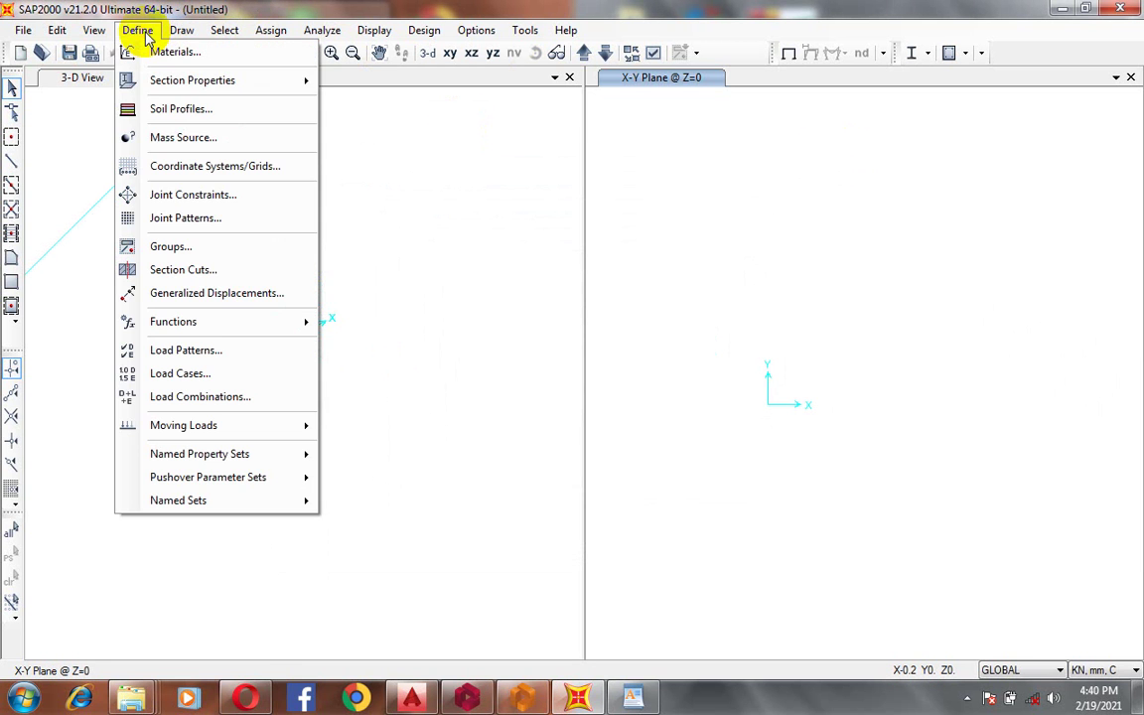
mouse_move(273, 83)
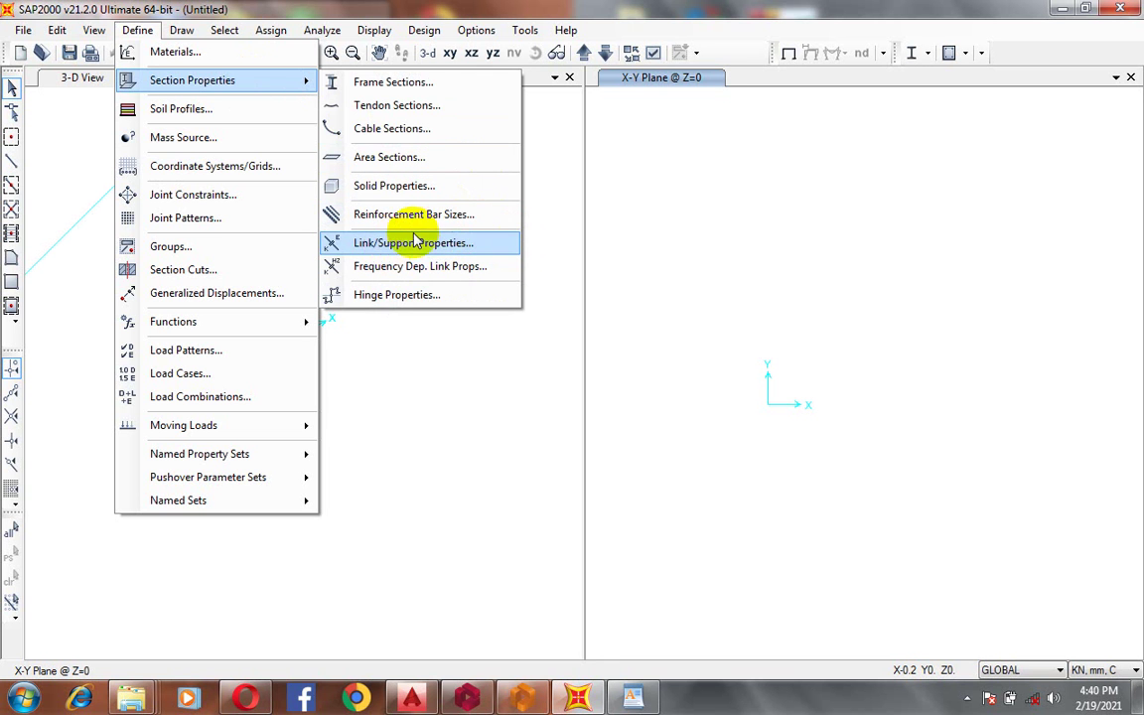
left_click(456, 219)
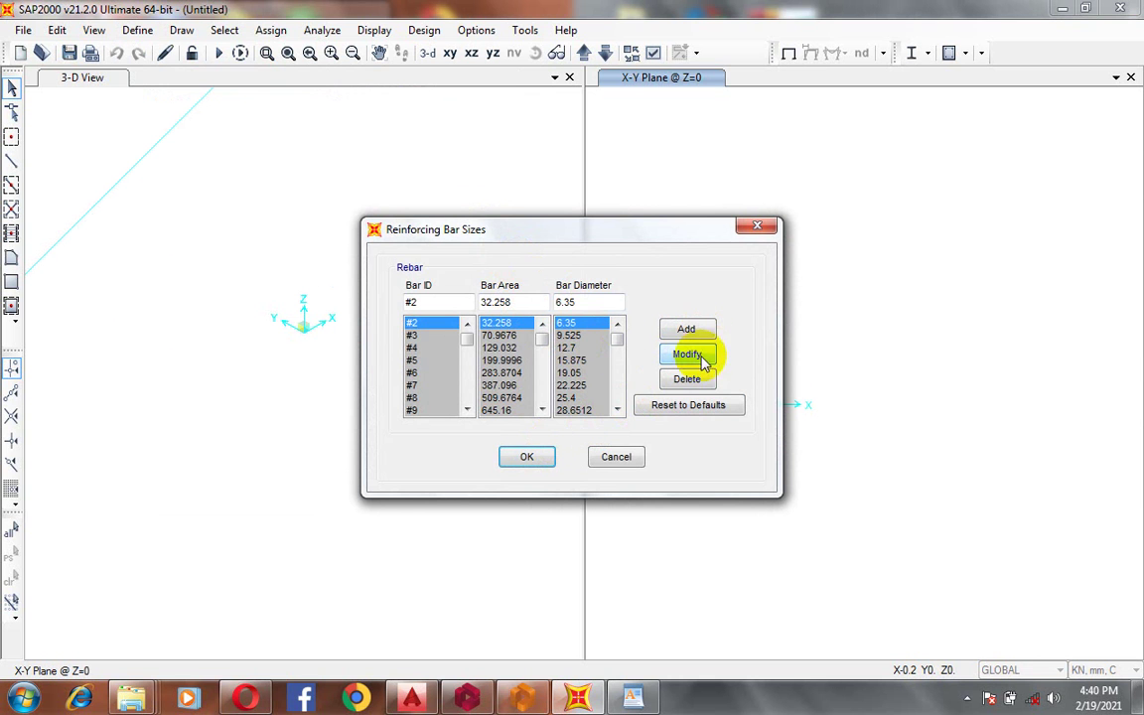
left_click(617, 409)
left_click(618, 410)
left_click(617, 410)
left_click(617, 410)
left_click(617, 410)
left_click(617, 410)
left_click(618, 410)
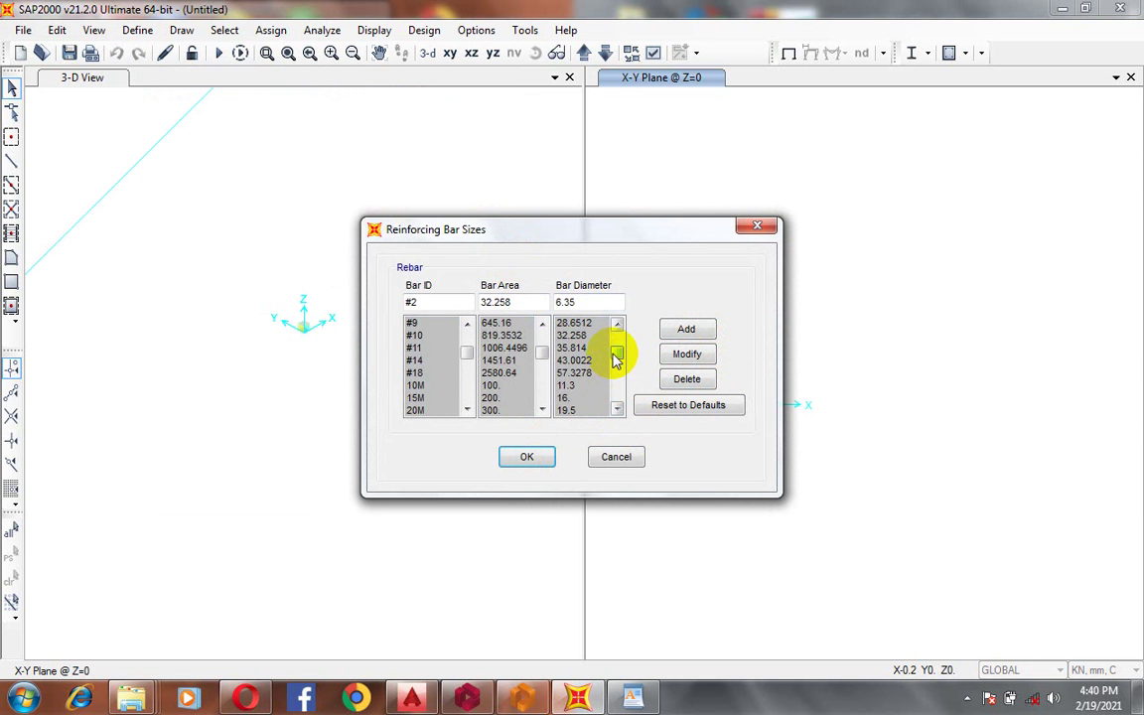
left_click_drag(617, 355, 616, 335)
left_click(618, 455)
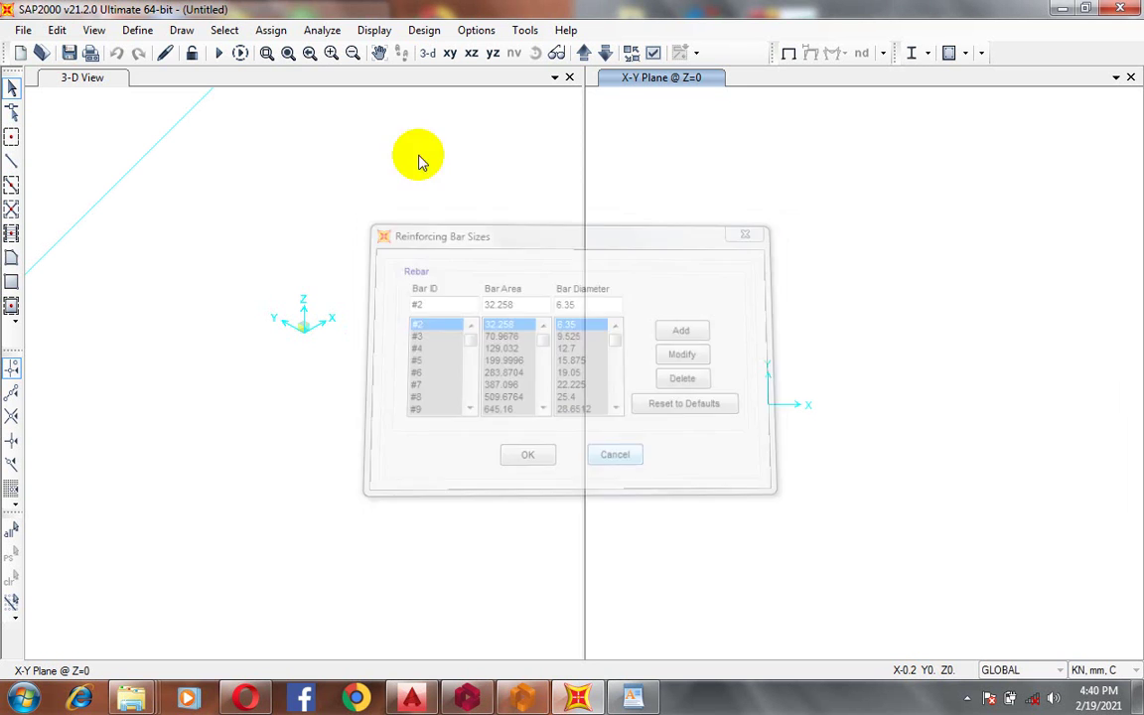
- Examine the function types available for definition and the drawing tools for joints, frames, braces, areas and links
left_click(127, 31)
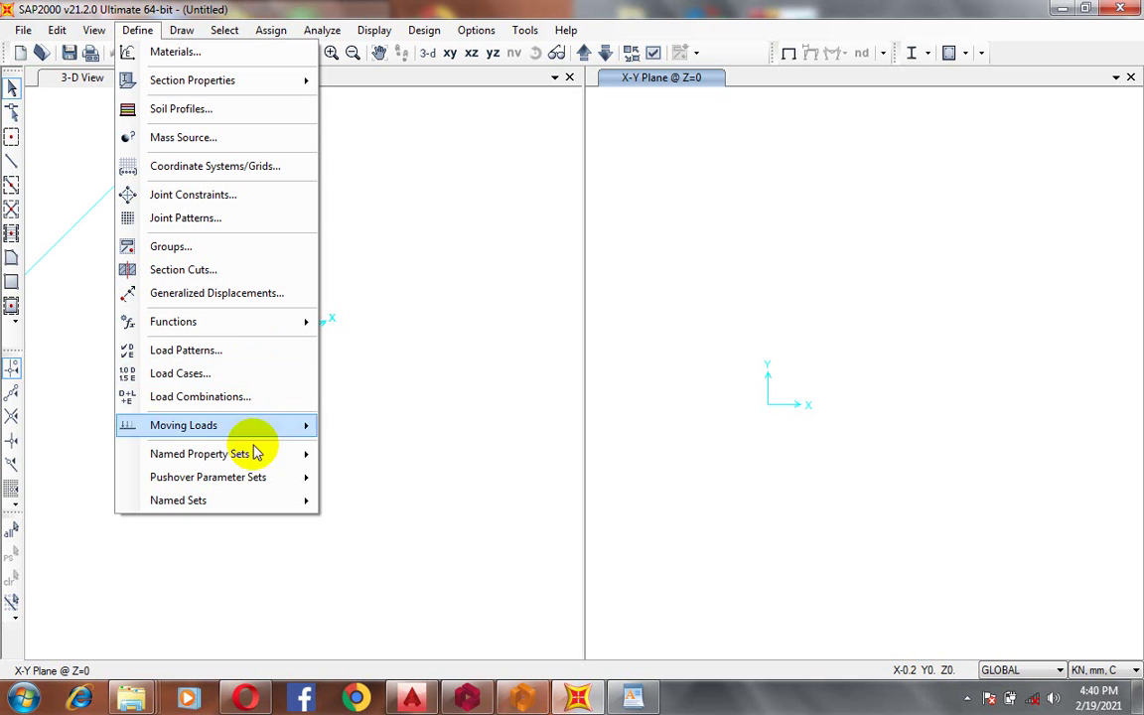
mouse_move(291, 327)
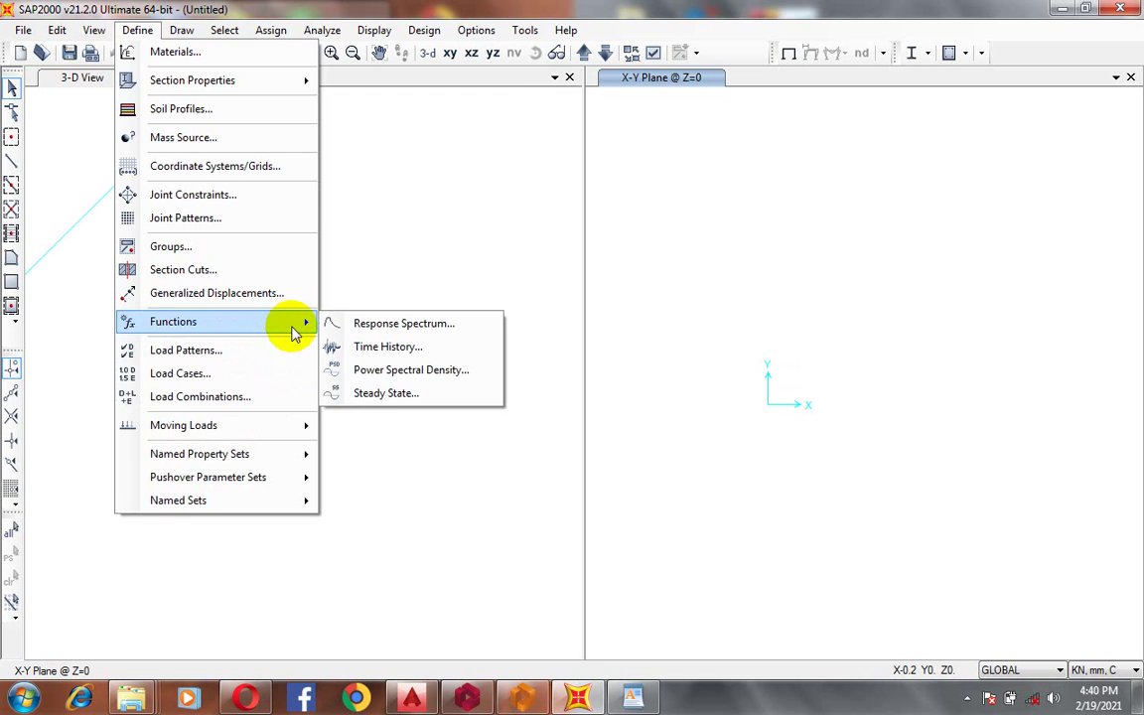
left_click(179, 37)
left_click(180, 33)
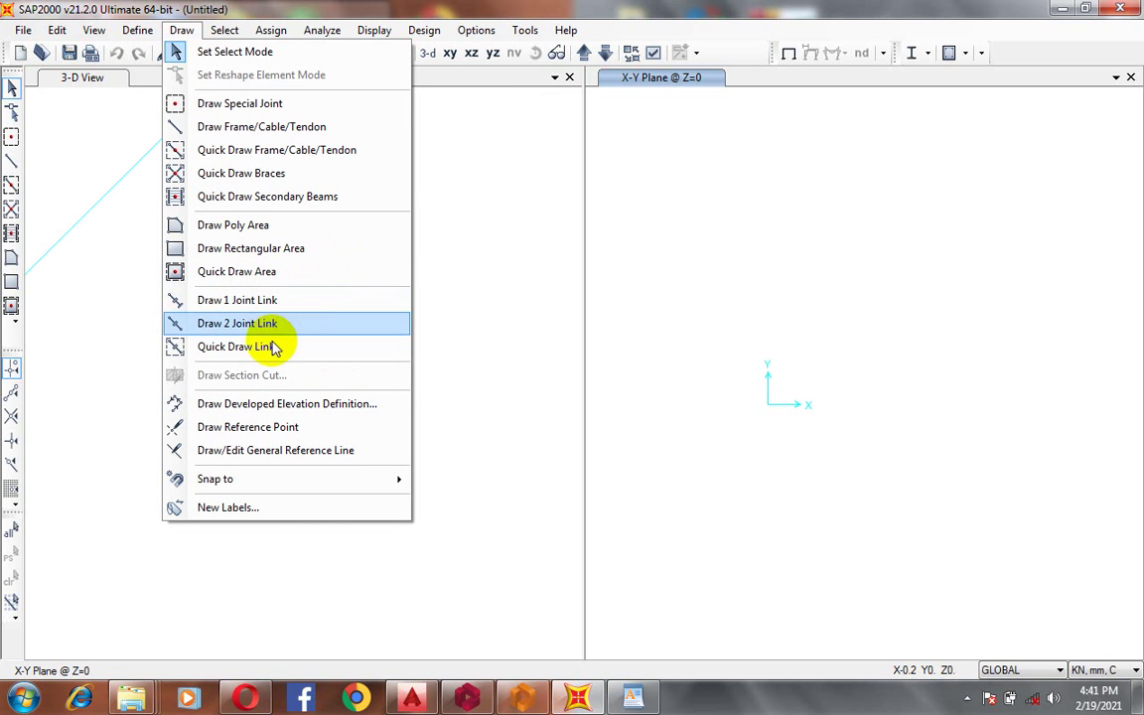
mouse_move(160, 32)
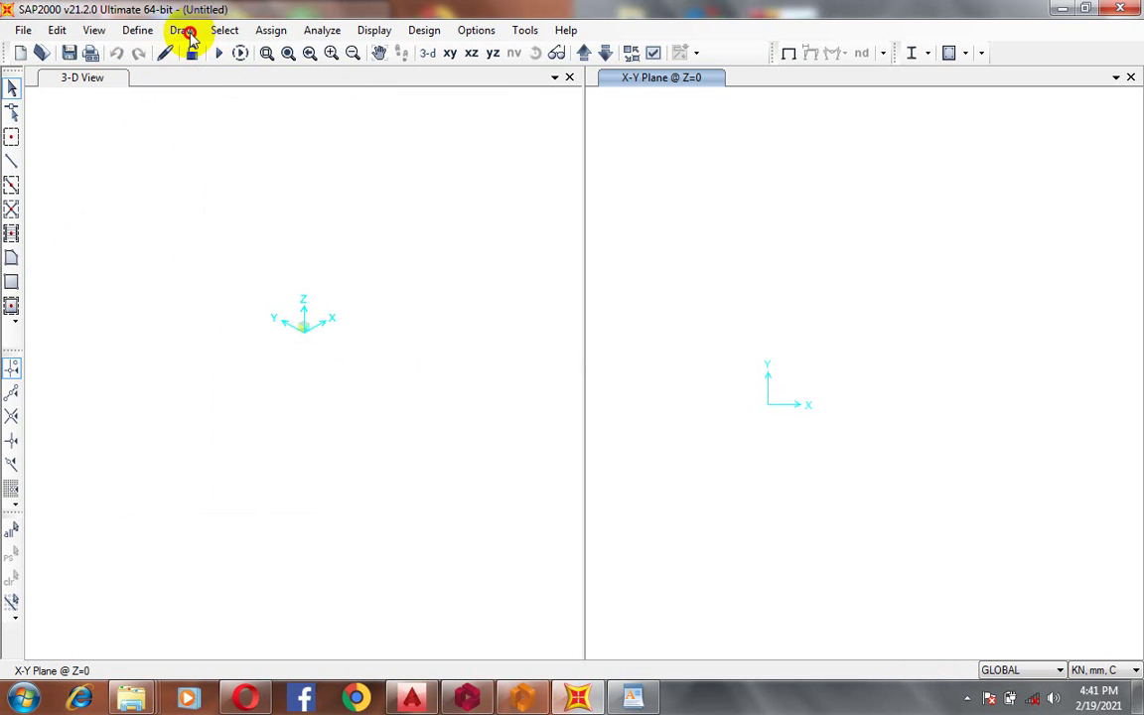
left_click(186, 33)
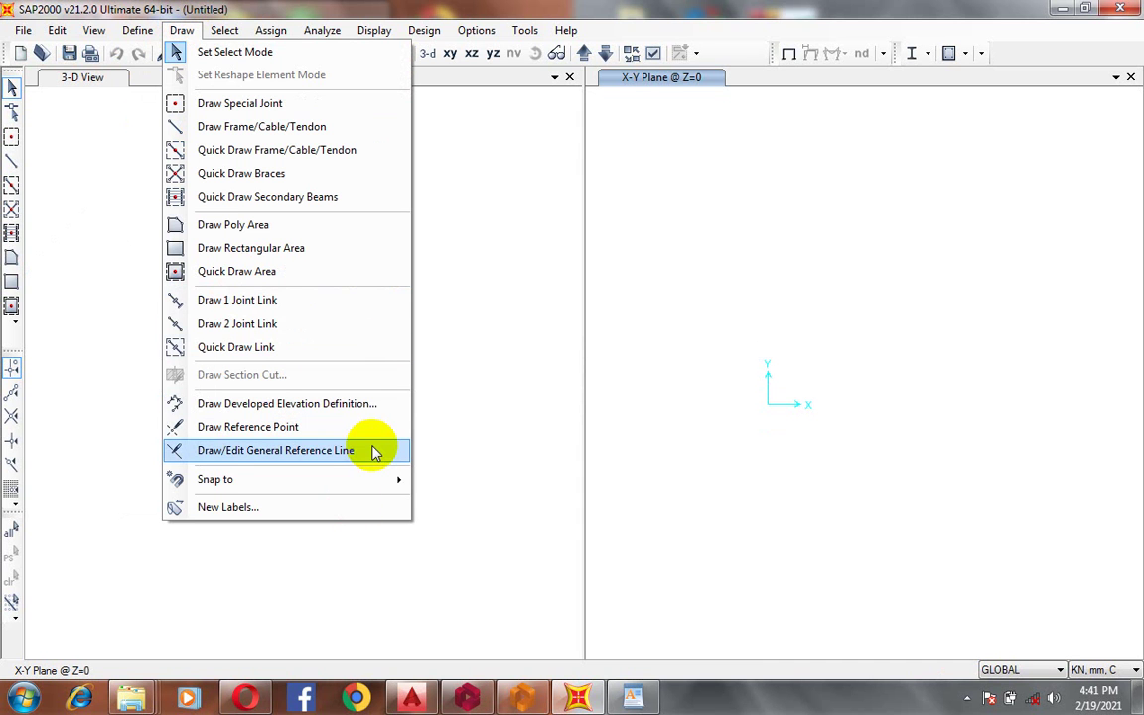
left_click(308, 51)
left_click(225, 31)
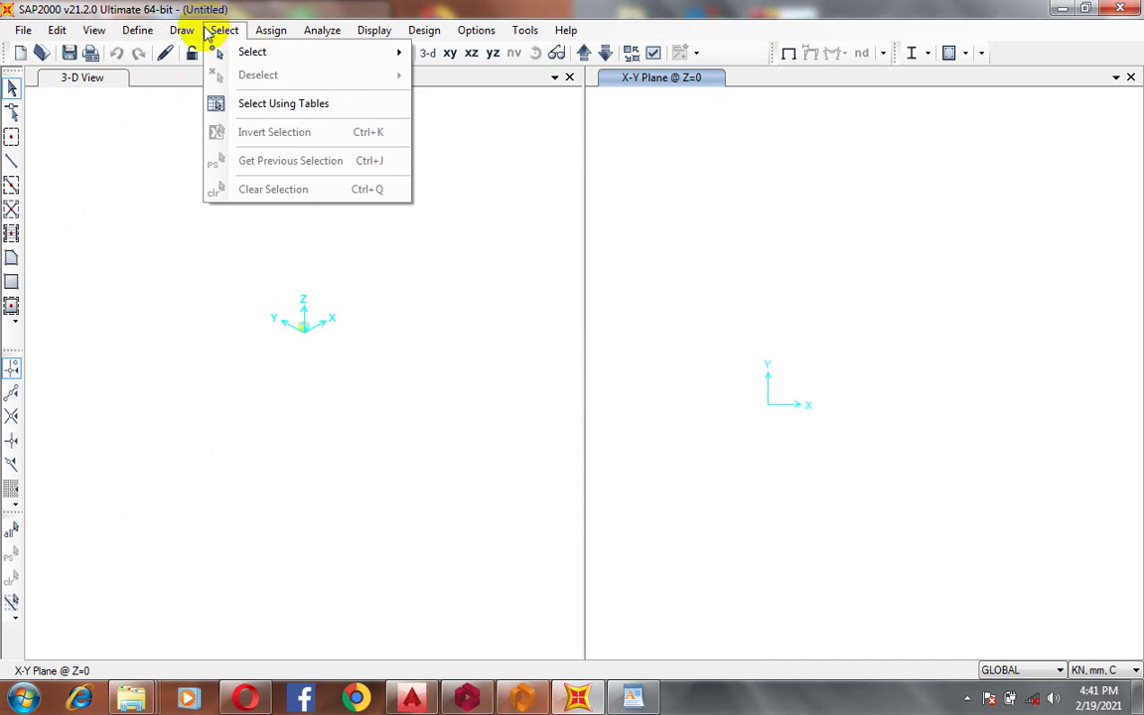
mouse_move(181, 37)
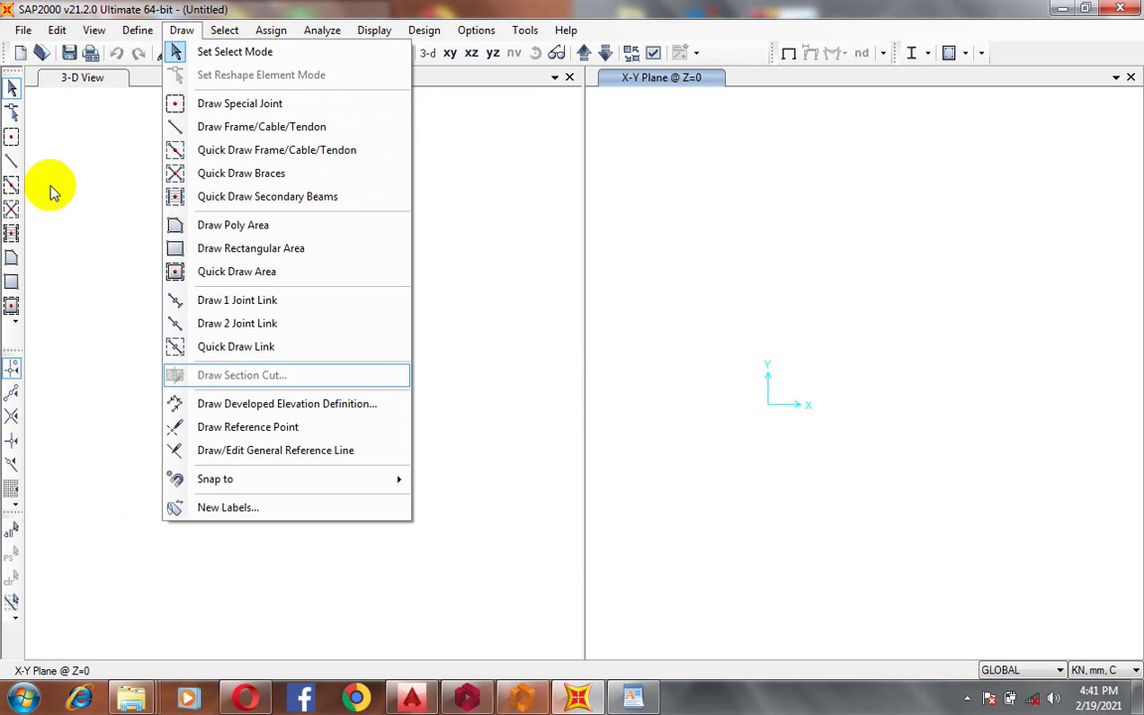
left_click(28, 154)
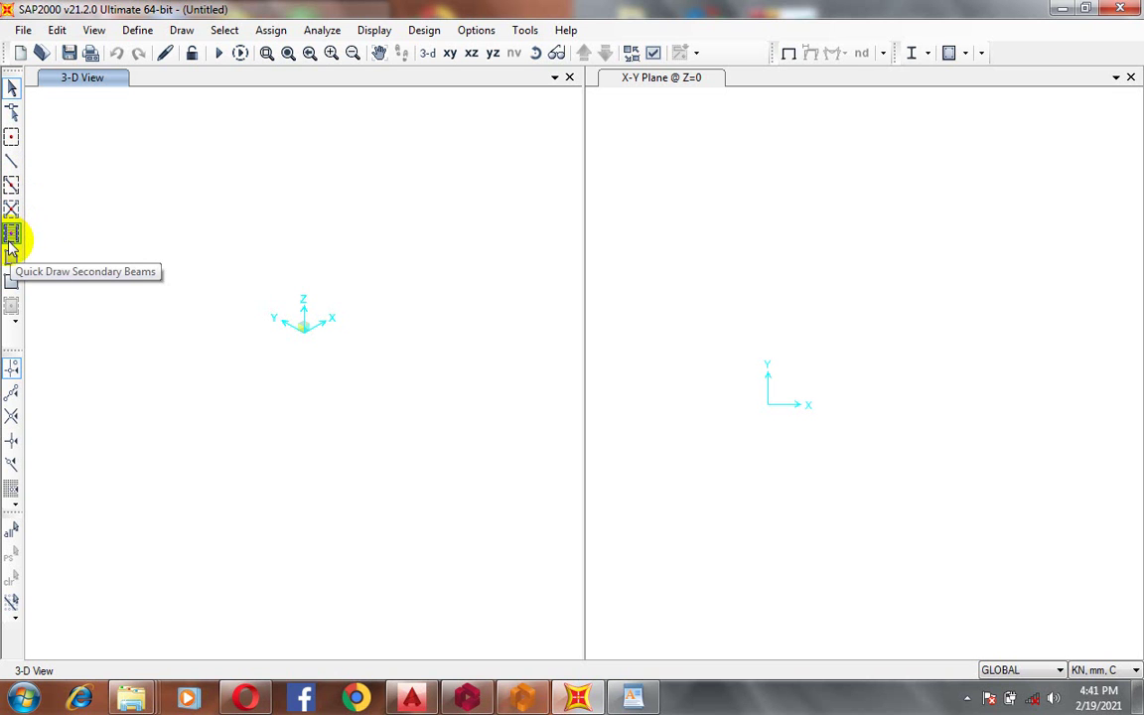
left_click(16, 324)
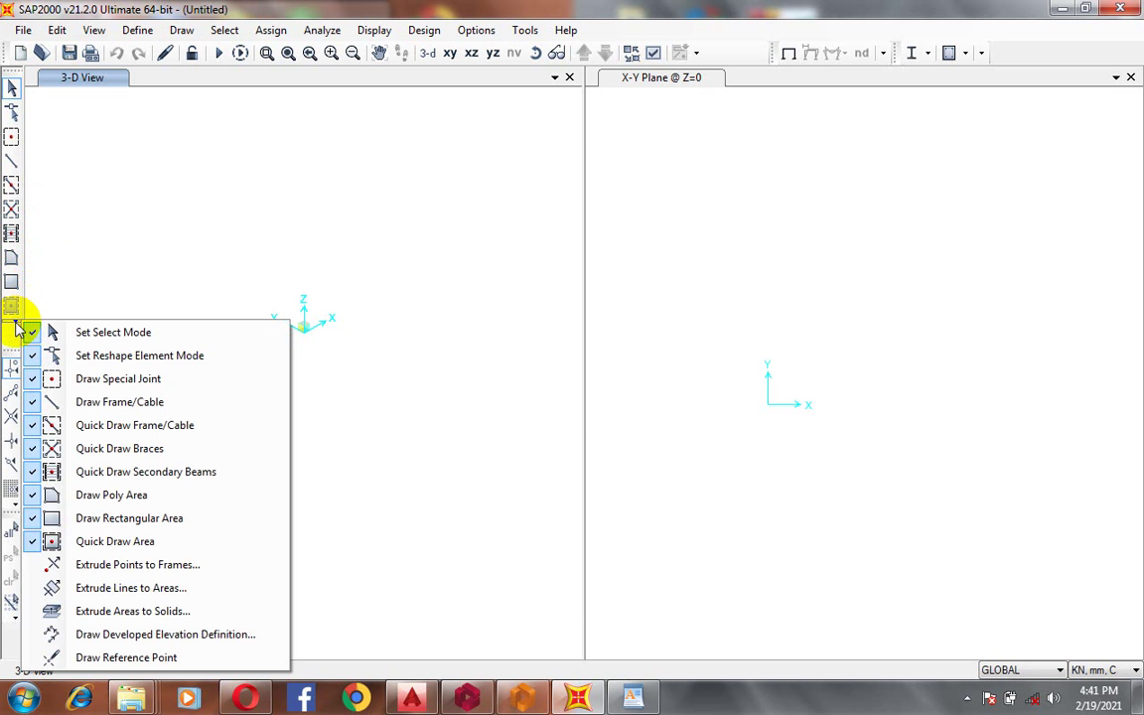
left_click(15, 321)
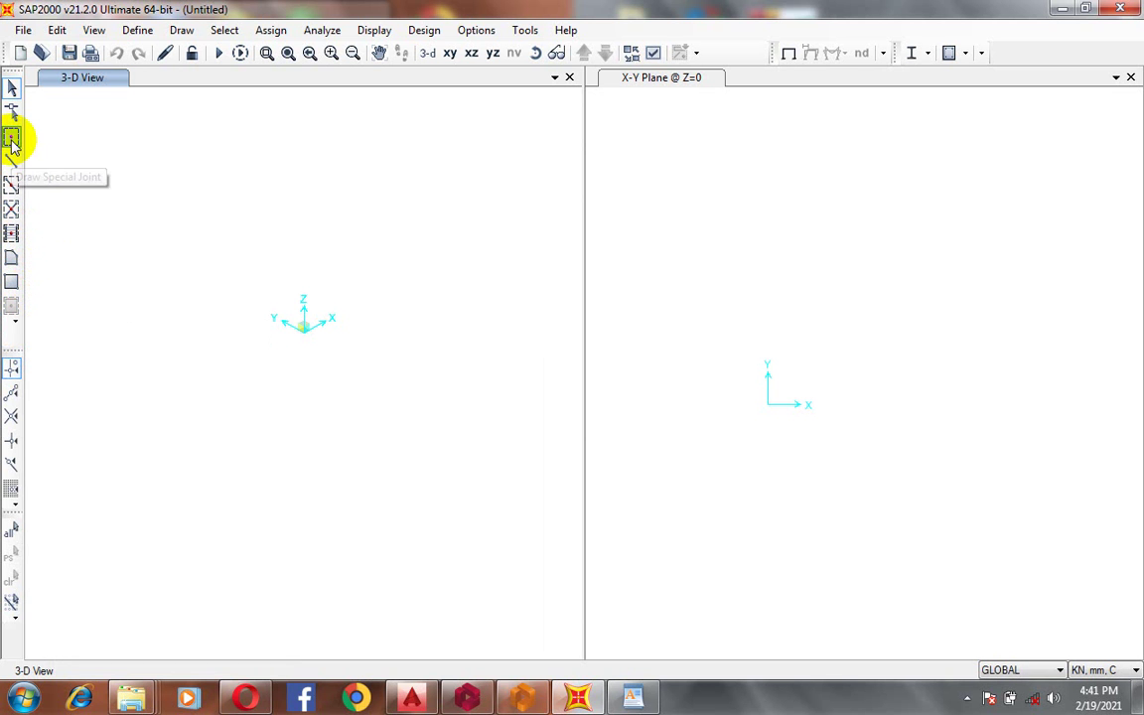
- Examine the selection methods, the joint, frame and load assignment options, and the analysis commands
left_click(225, 31)
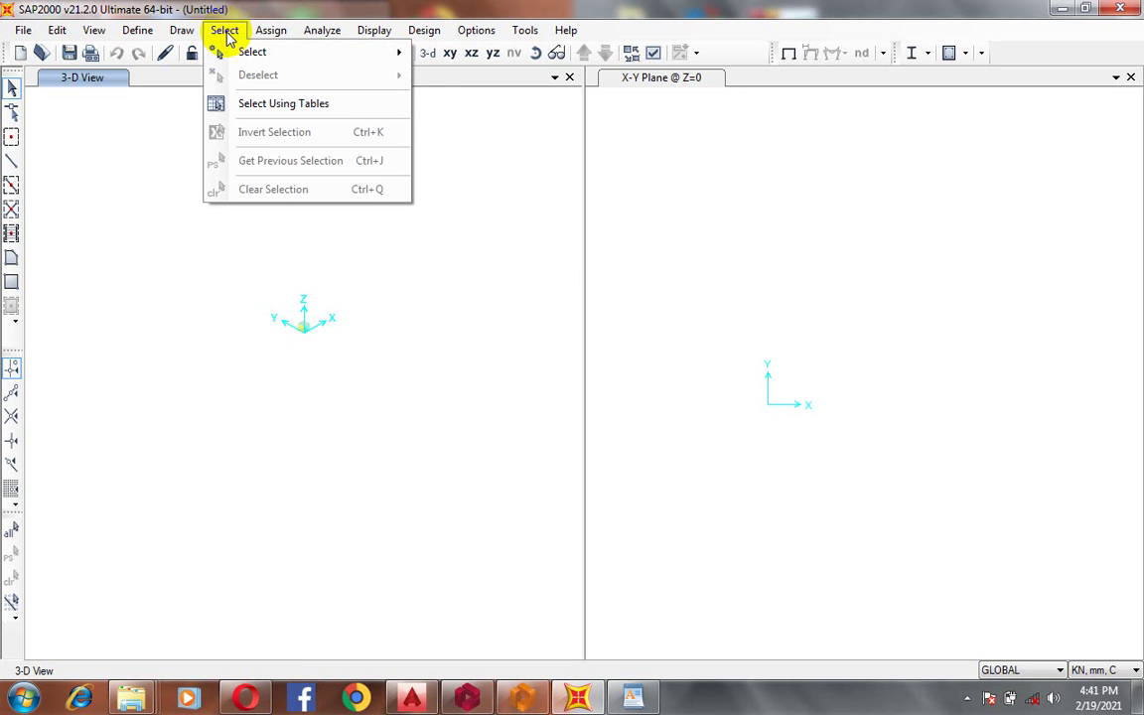
mouse_move(281, 48)
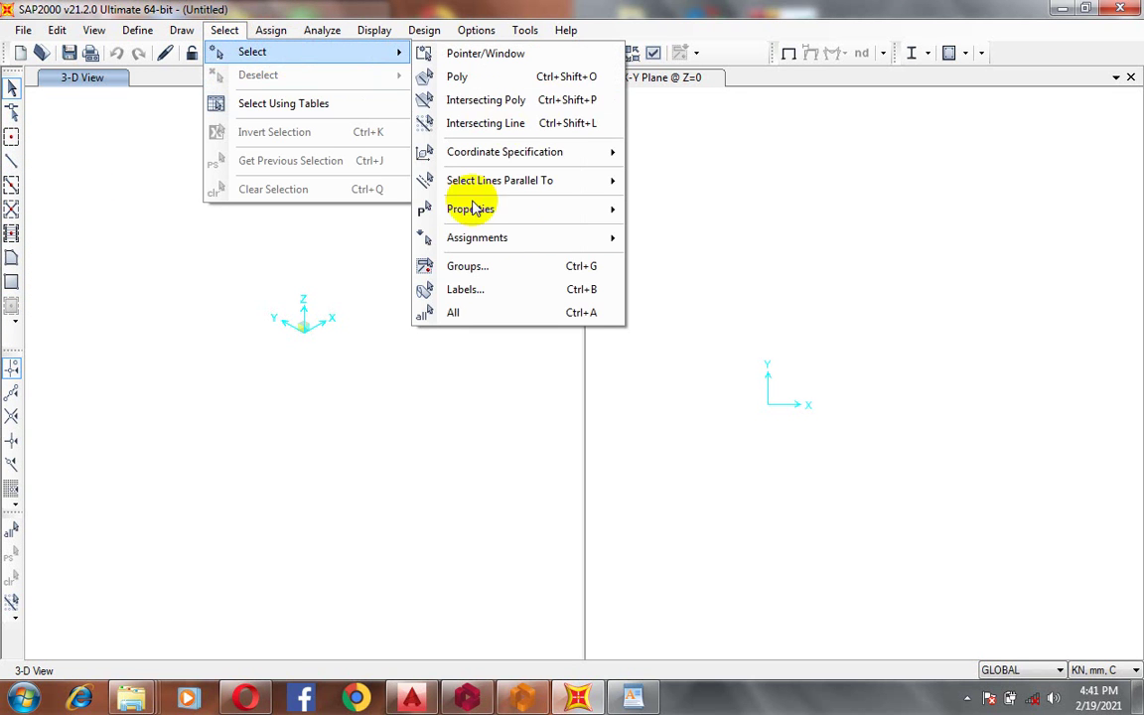
mouse_move(314, 32)
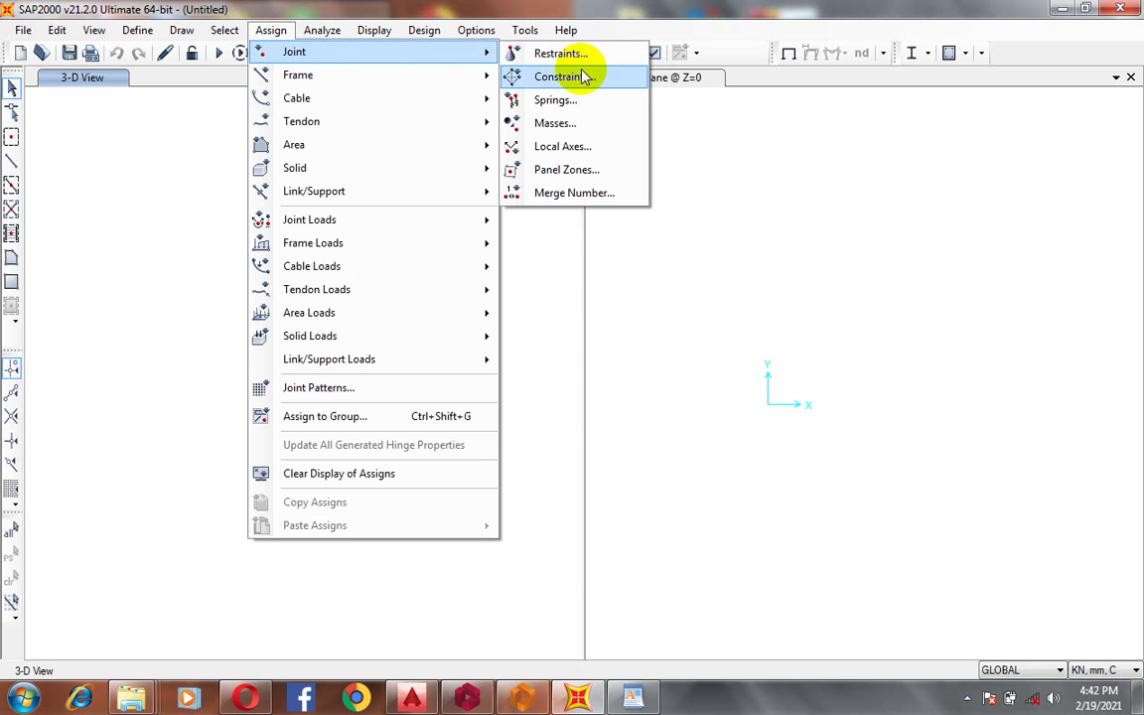
mouse_move(365, 79)
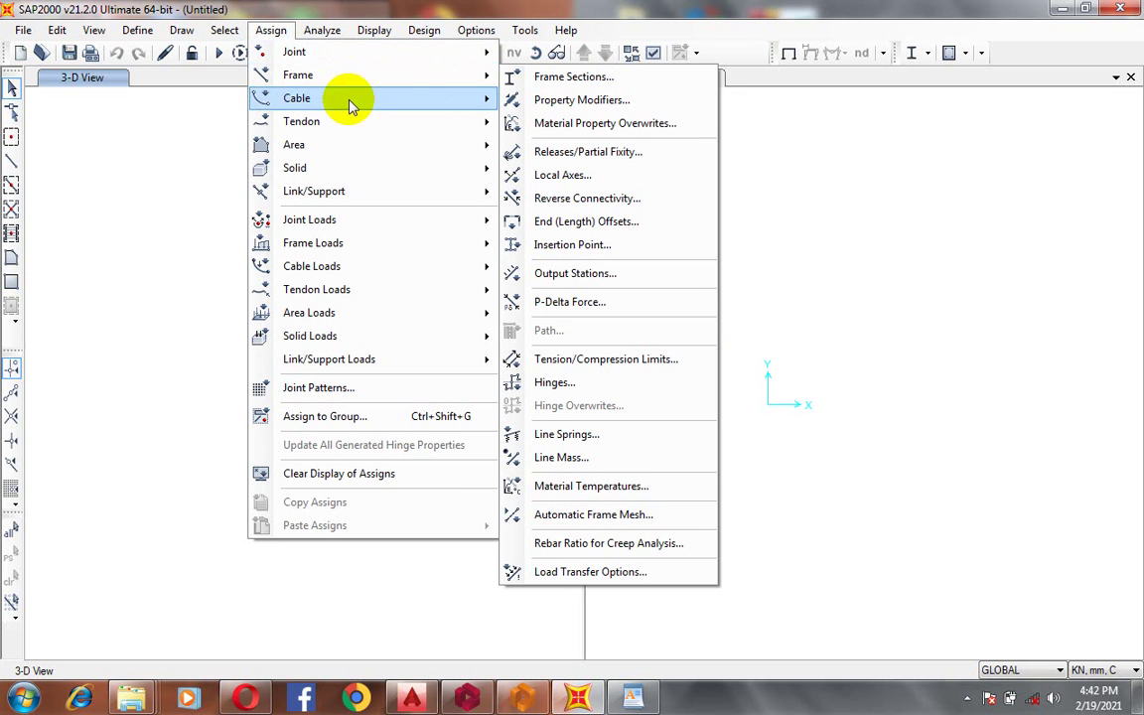
mouse_move(378, 222)
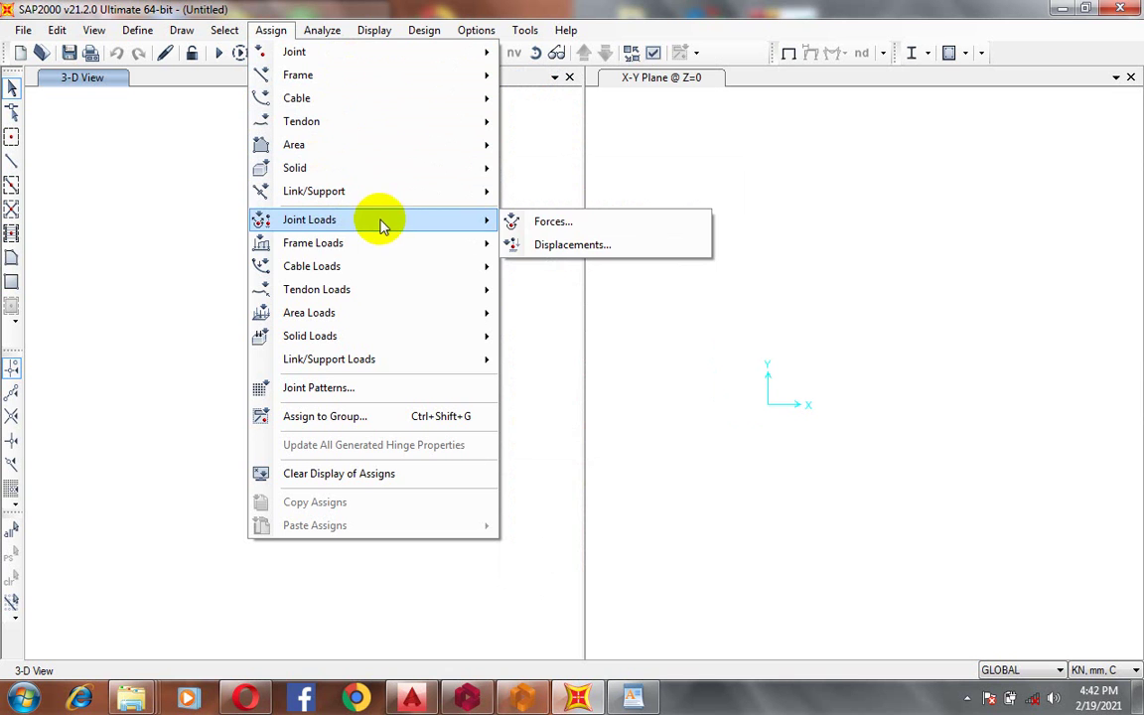
mouse_move(390, 264)
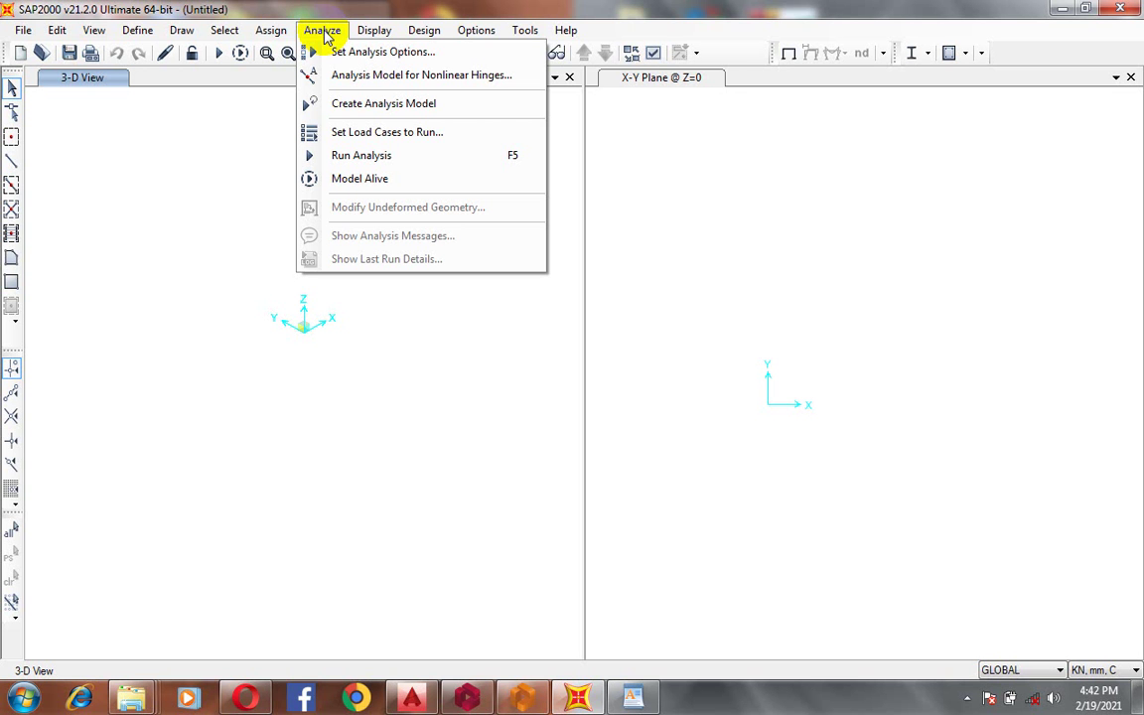
left_click(320, 34)
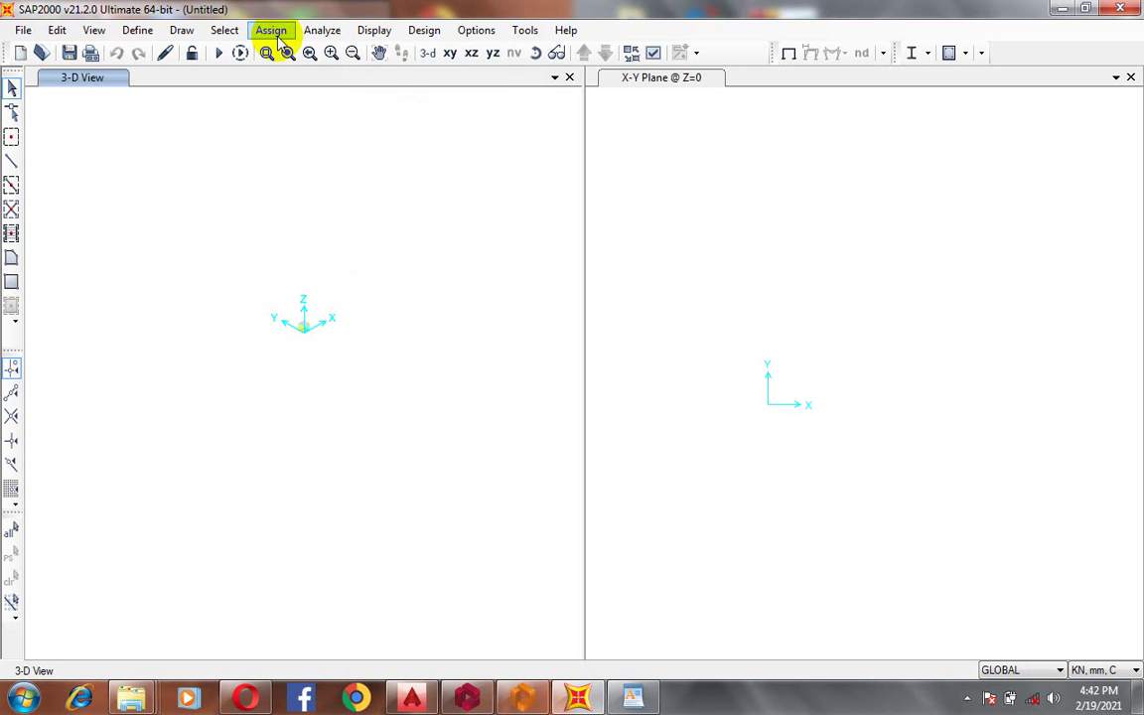
left_click(270, 31)
left_click(260, 34)
left_click(264, 33)
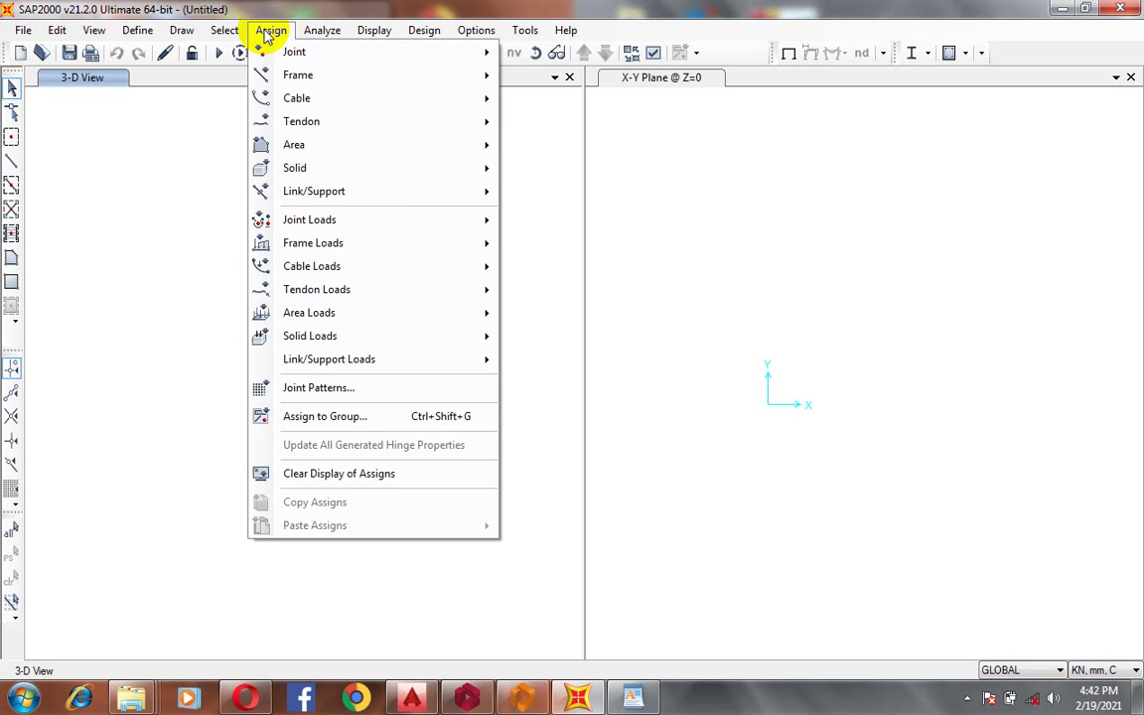
mouse_move(95, 31)
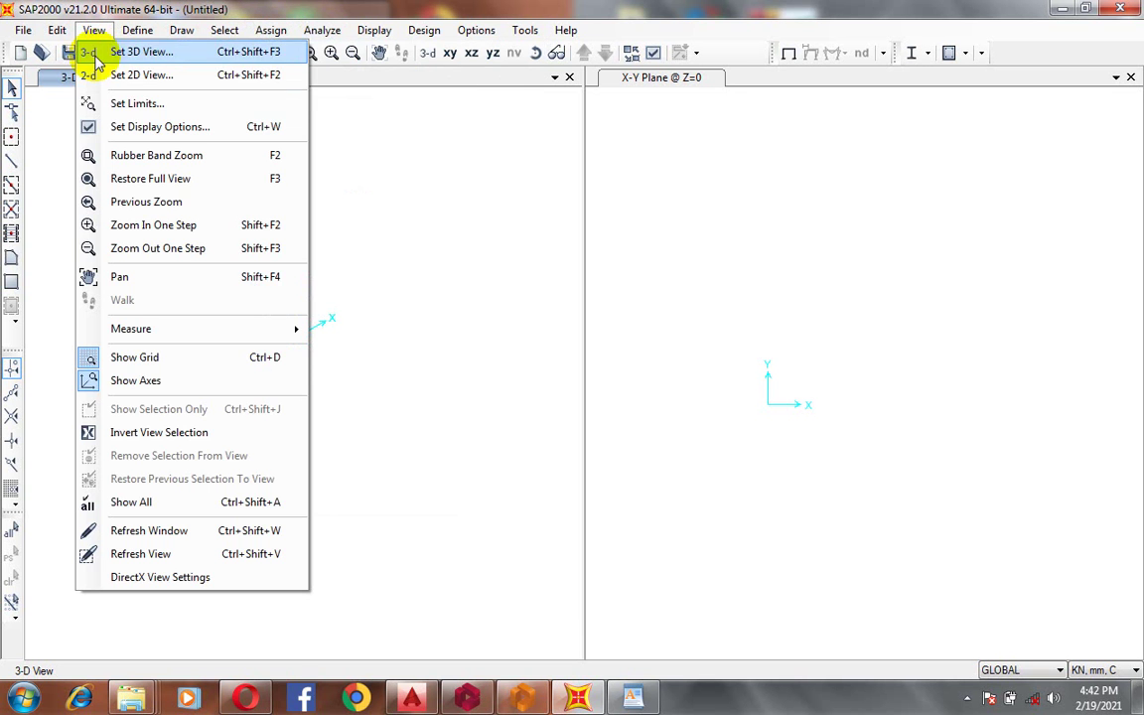
- Examine the analysis commands, the result display options, and the steel, concrete, aluminum and cold-formed steel frame design commands
mouse_move(283, 34)
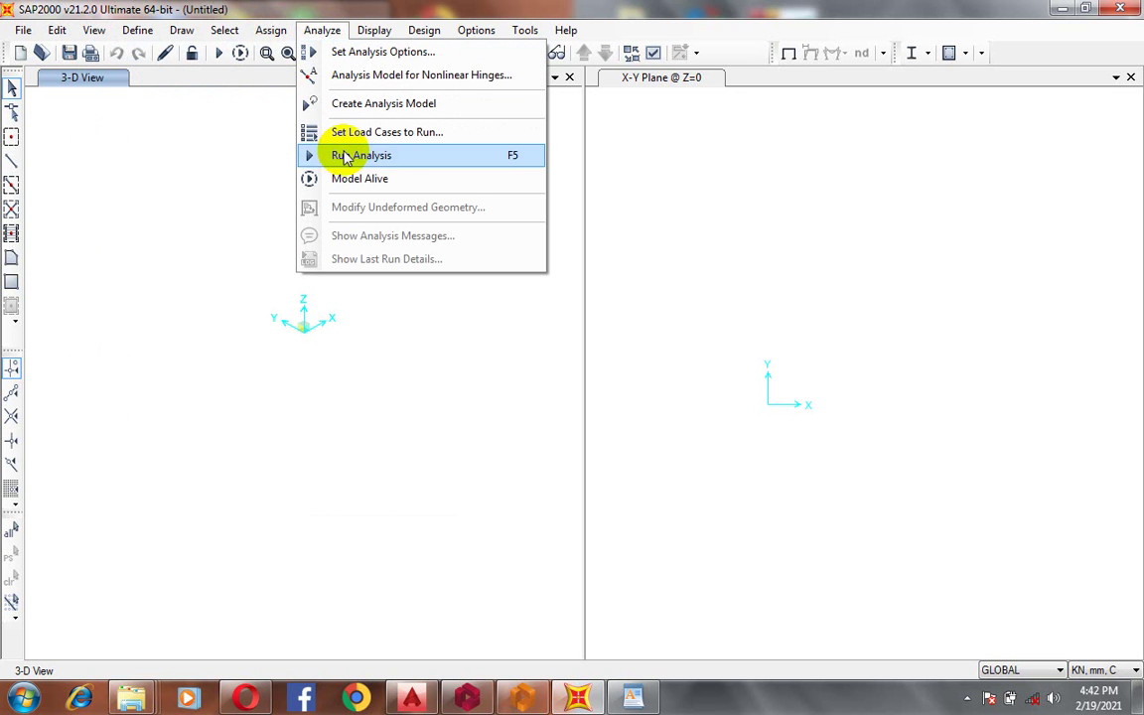
mouse_move(389, 37)
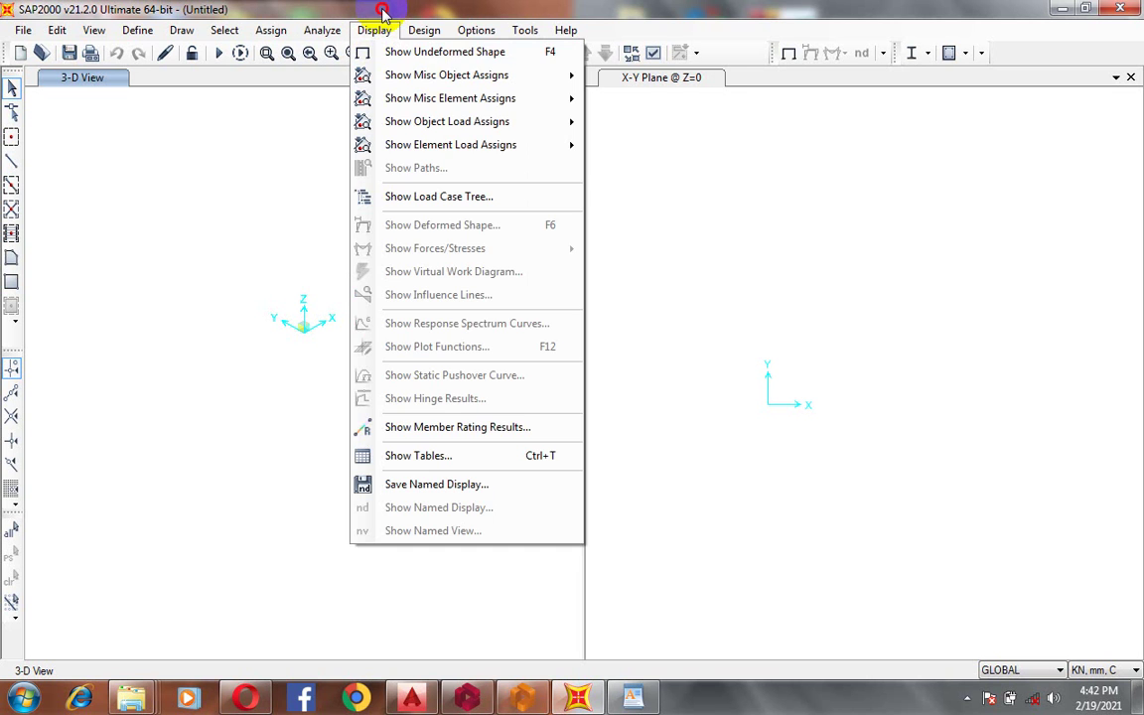
left_click(387, 26)
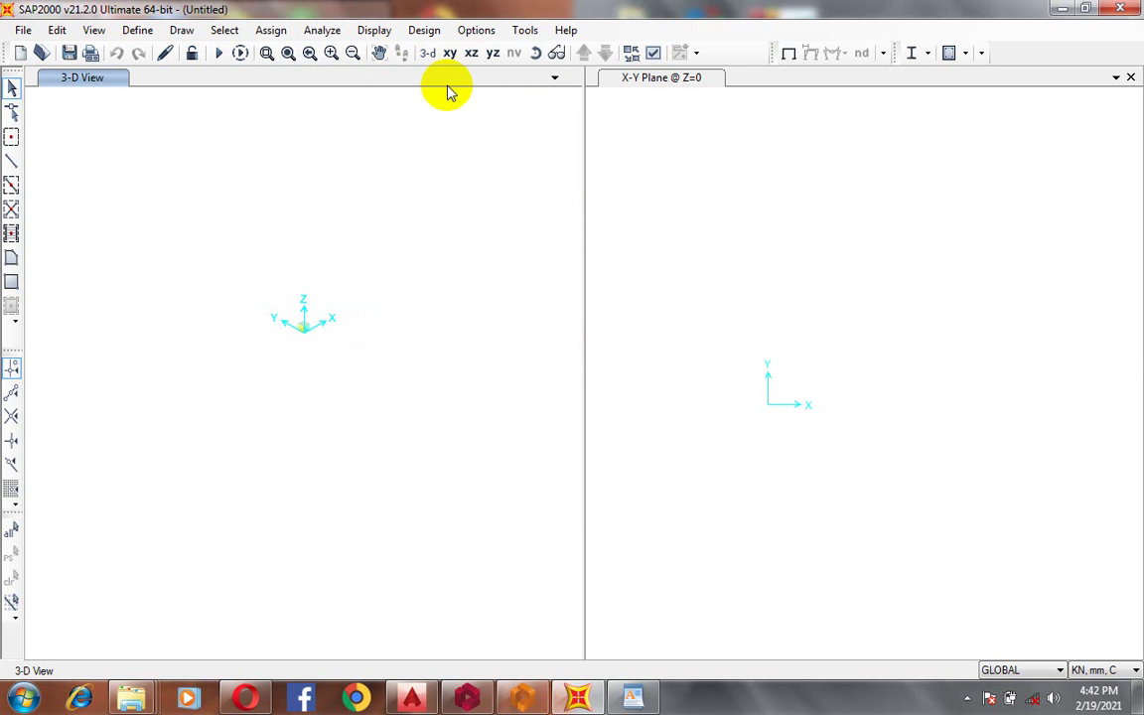
left_click(422, 38)
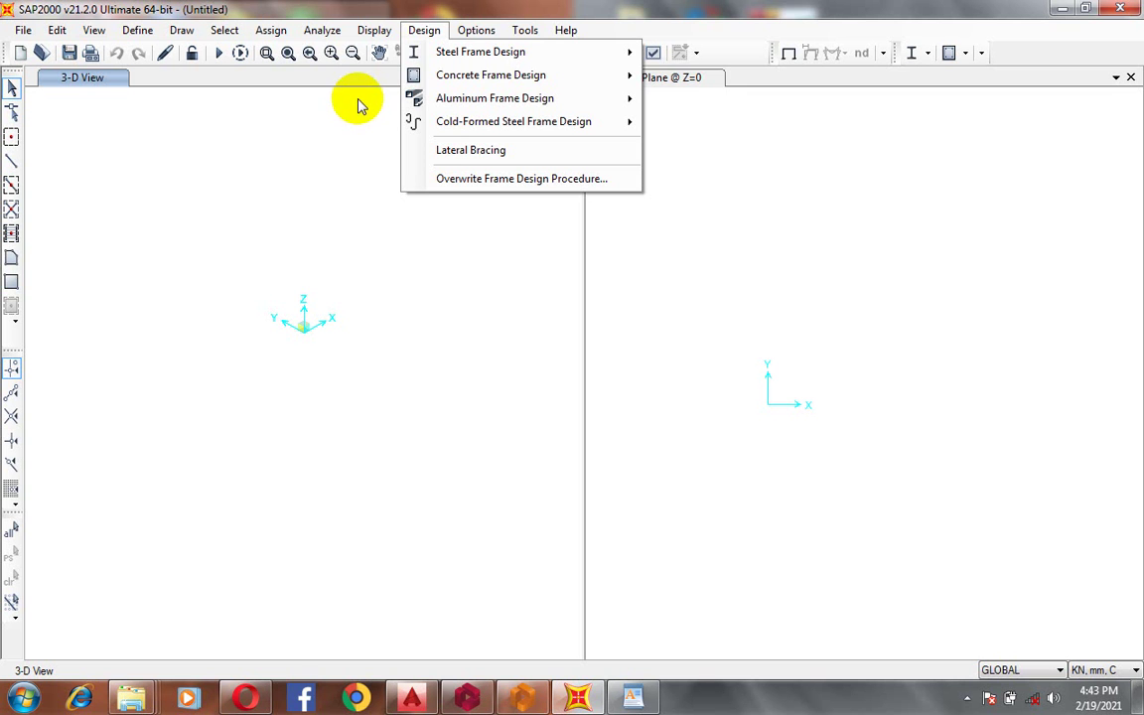
mouse_move(562, 79)
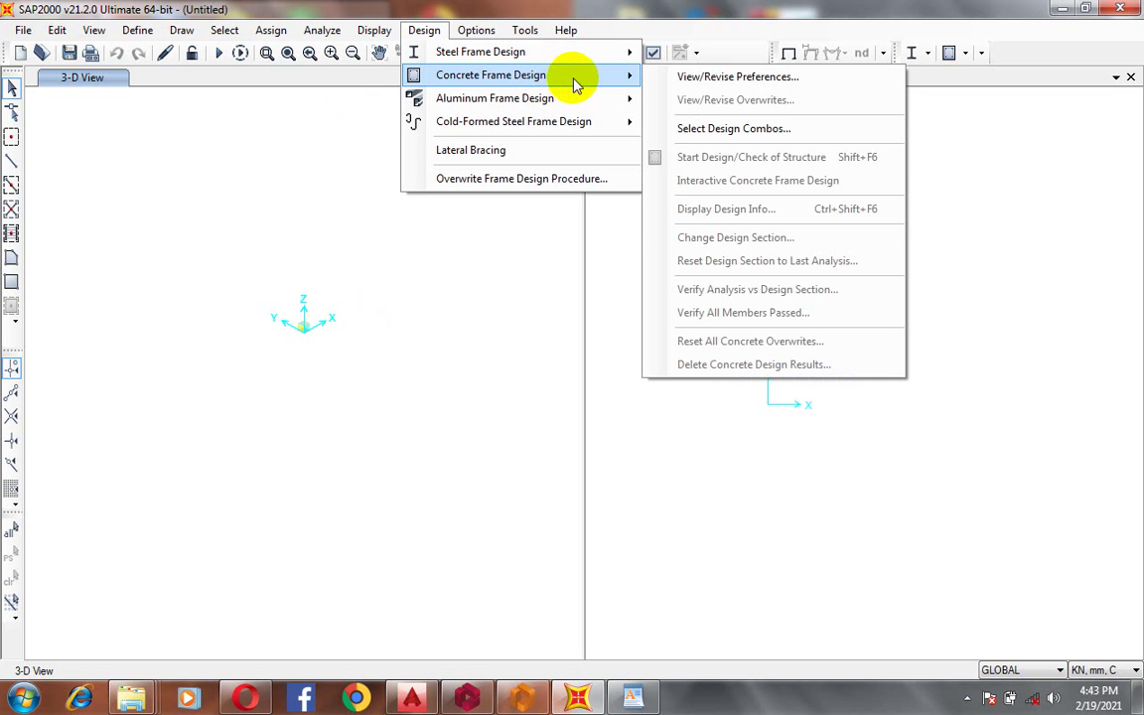
left_click(368, 189)
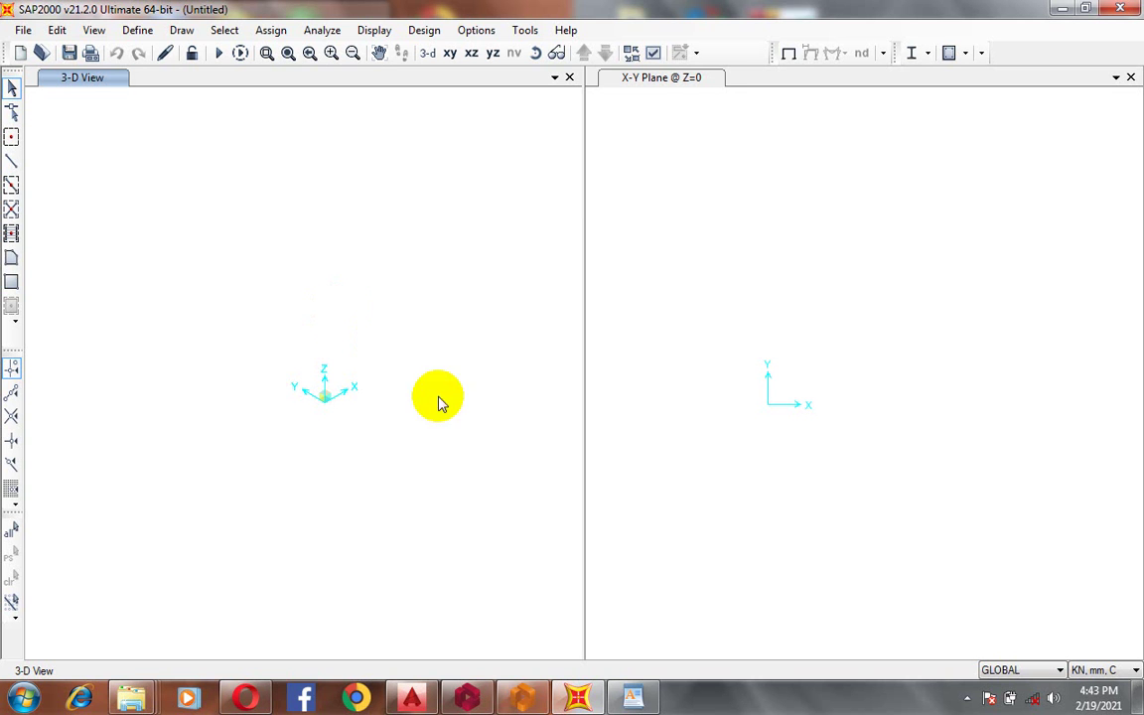
left_click(969, 700)
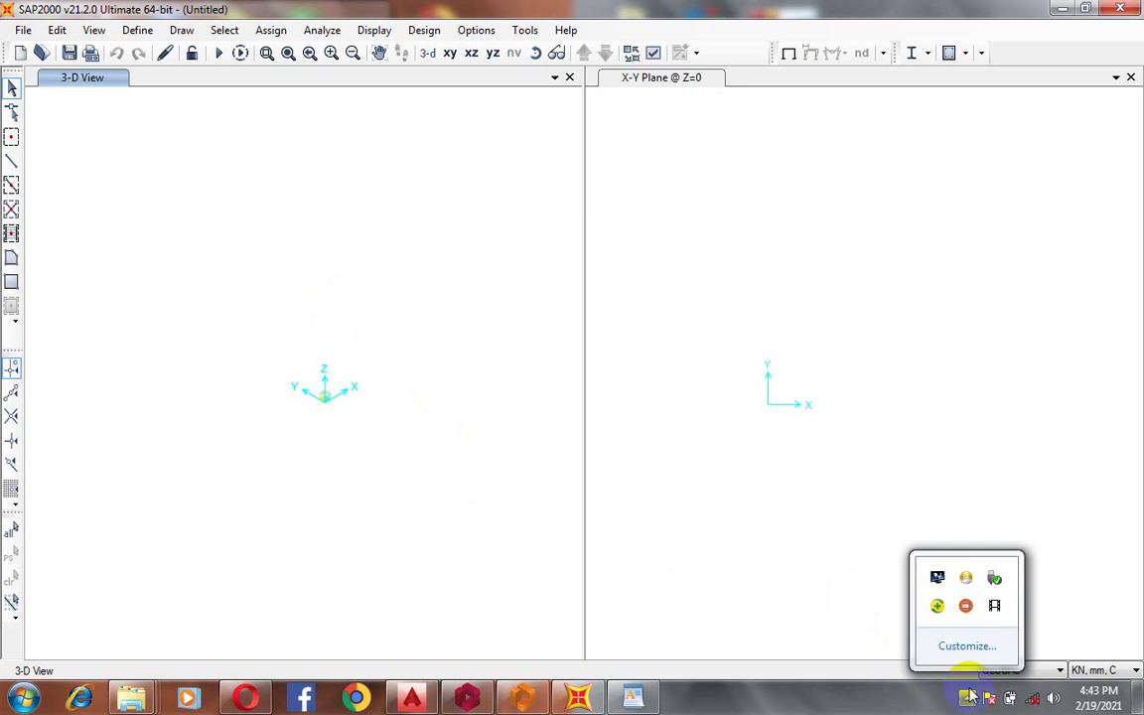
left_click(678, 447)
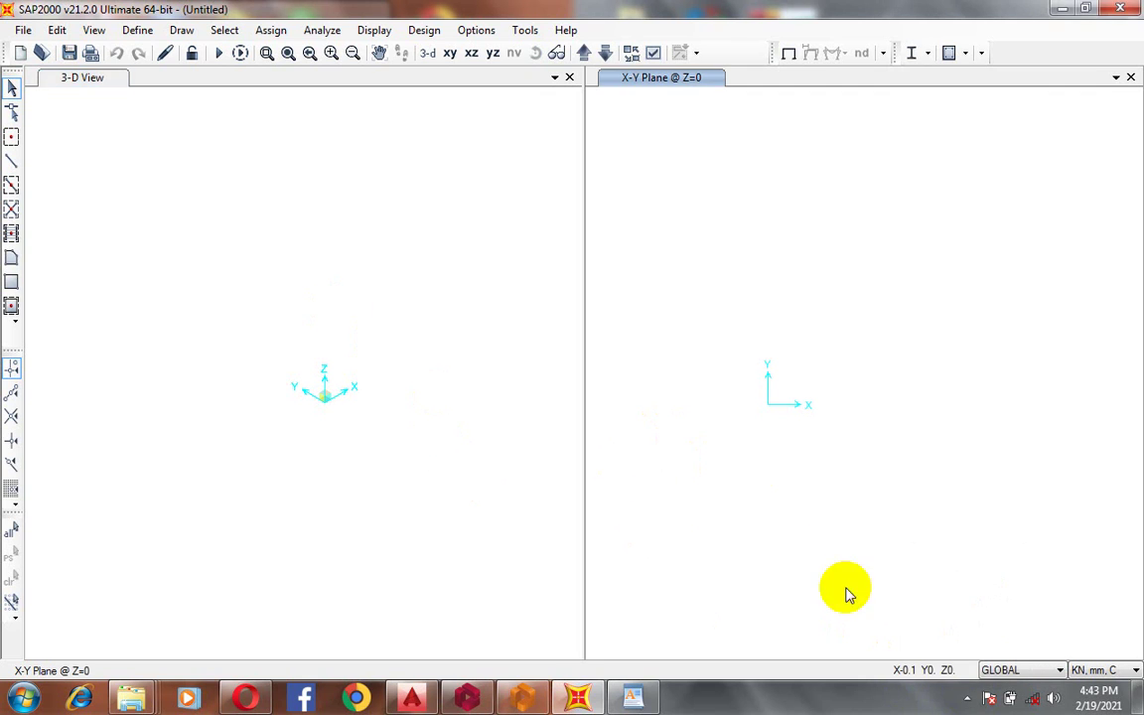